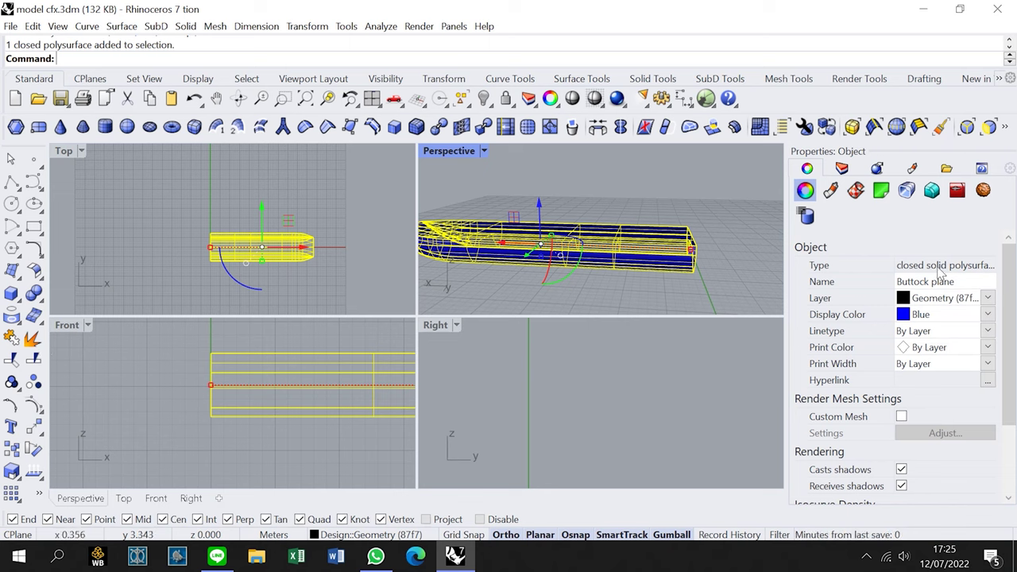
Step: Explode the hull's closed polysurface into separate surfaces
{"action": "left_click", "coordinate": [33, 340]}
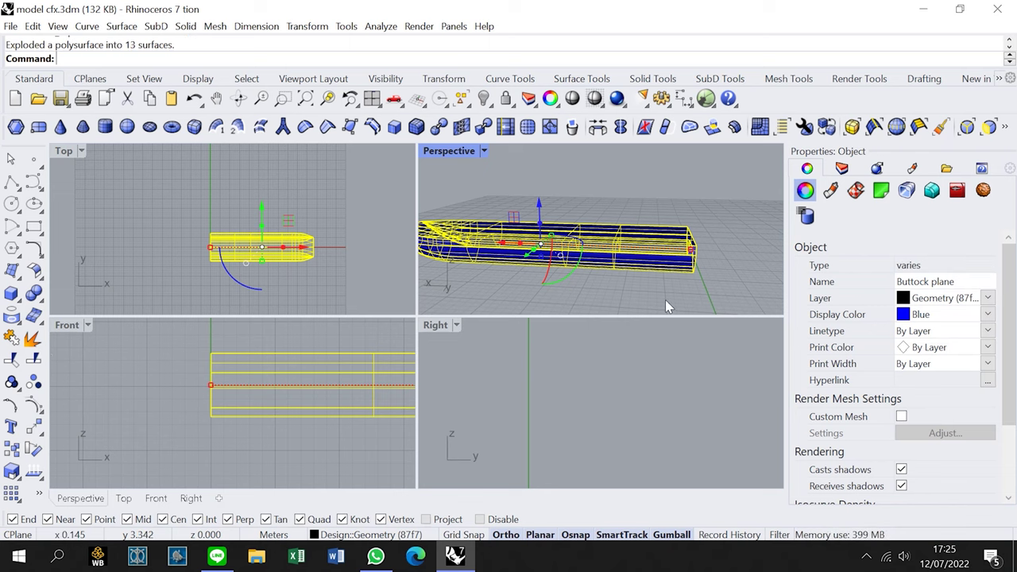
{"action": "left_click", "coordinate": [735, 228]}
Step: Give one upper surface of the exploded hull a custom off-white display color
{"action": "right_click_drag", "start_coordinate": [548, 255], "coordinate": [595, 245]}
{"action": "left_click", "coordinate": [596, 244]}
{"action": "left_click", "coordinate": [601, 243]}
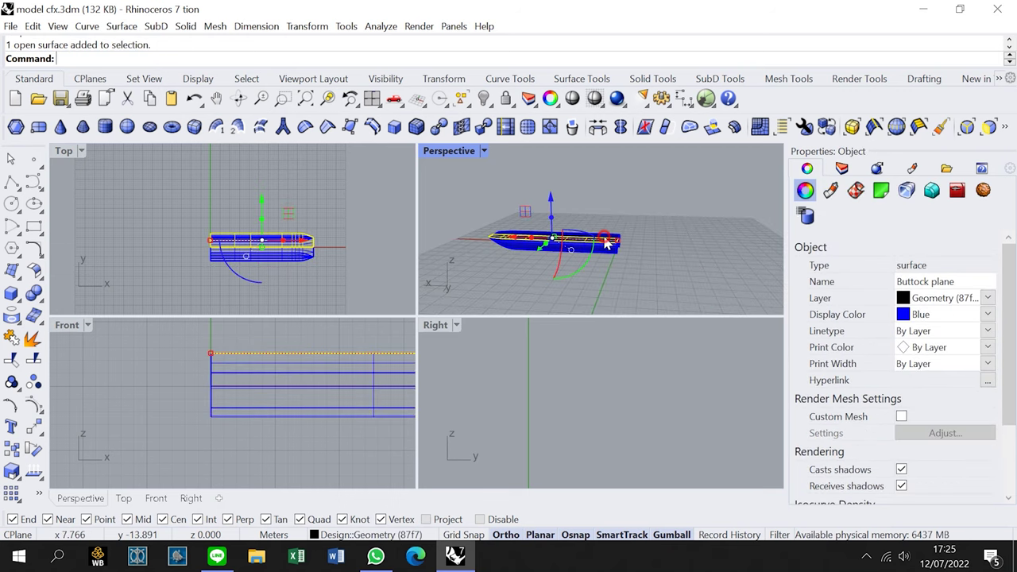
{"action": "left_click", "coordinate": [909, 316]}
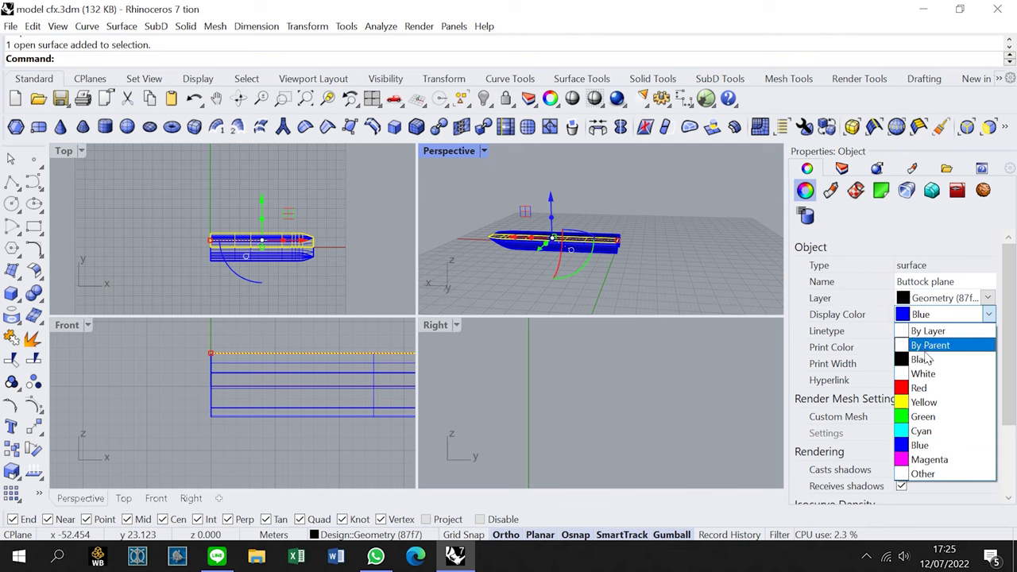
{"action": "left_click", "coordinate": [939, 476]}
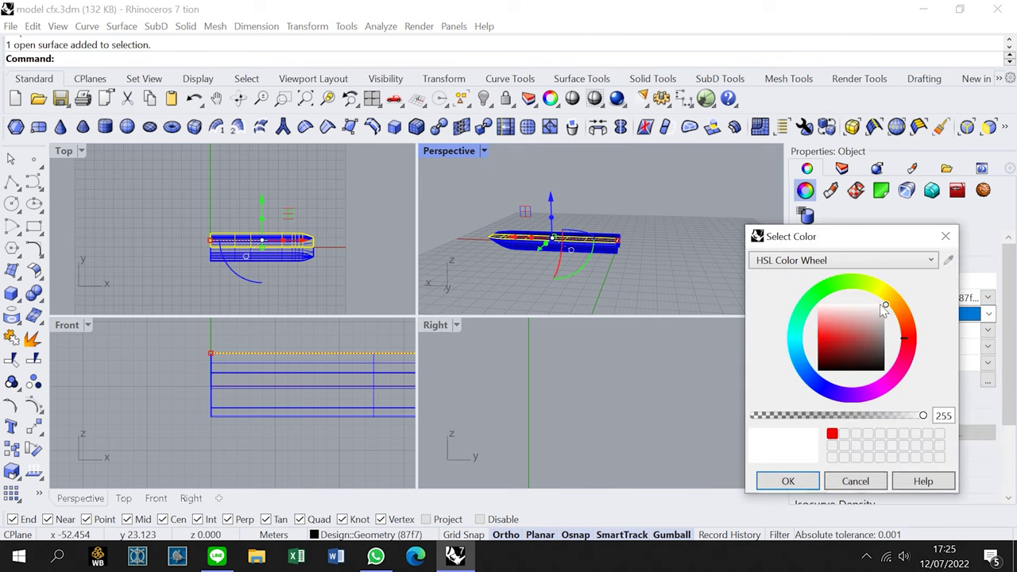
{"action": "left_click", "coordinate": [883, 310]}
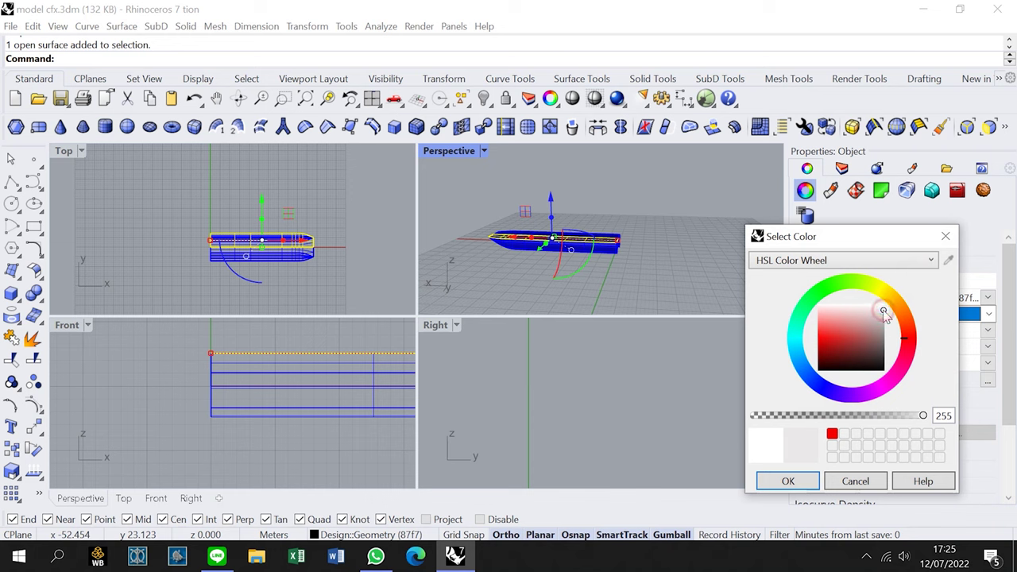
{"action": "left_click", "coordinate": [786, 479]}
{"action": "left_click", "coordinate": [598, 278]}
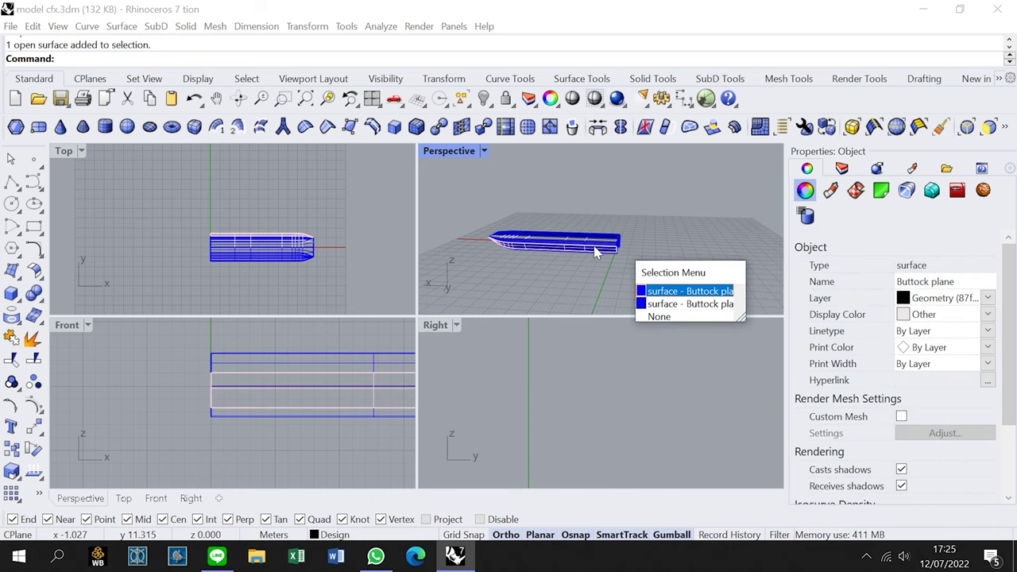
Step: Inspect the hull's edges in Wireframe display in the Perspective viewport, then return it to Shaded
{"action": "right_click_drag", "start_coordinate": [600, 280], "coordinate": [668, 272]}
{"action": "left_click_drag", "start_coordinate": [667, 272], "coordinate": [461, 192]}
{"action": "left_click", "coordinate": [483, 151]}
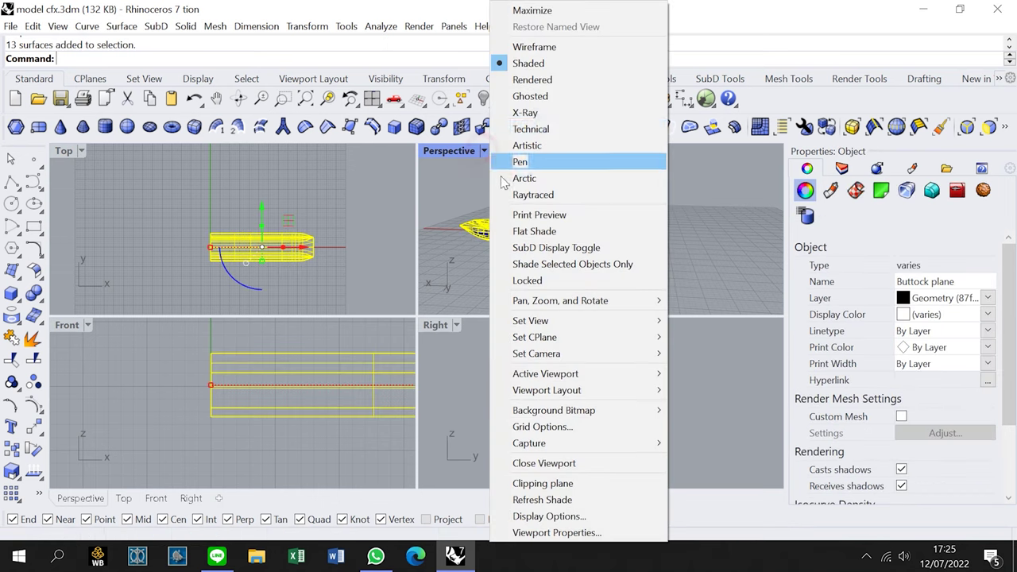
{"action": "left_click", "coordinate": [524, 46]}
{"action": "left_click", "coordinate": [546, 270]}
{"action": "right_click_drag", "start_coordinate": [546, 270], "coordinate": [622, 275]}
{"action": "scroll", "coordinate": [601, 173], "scroll_direction": "up", "scroll_amount": 4}
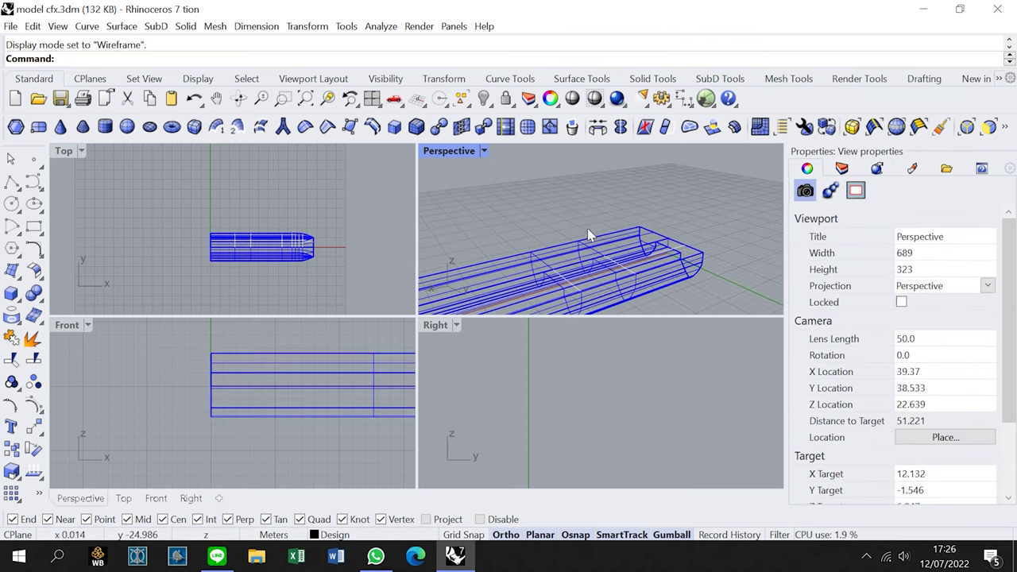
{"action": "scroll", "coordinate": [588, 225], "scroll_direction": "down", "scroll_amount": 10}
{"action": "left_click", "coordinate": [484, 151]}
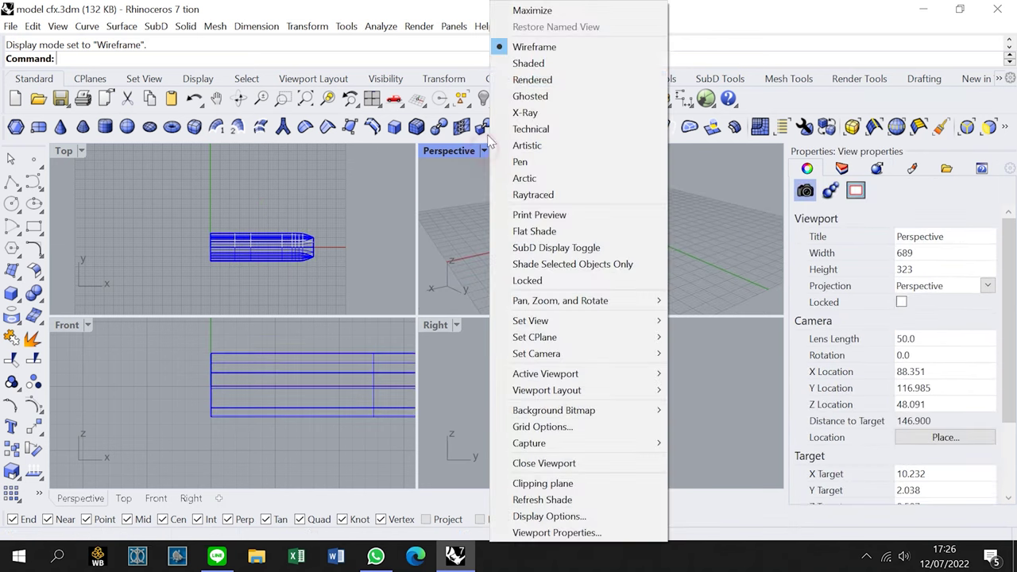
{"action": "left_click", "coordinate": [523, 61]}
Step: Set the display color of all the hull surfaces to a custom white
{"action": "mouse_move", "coordinate": [650, 277]}
{"action": "left_mouse_down"}
{"action": "mouse_move", "coordinate": [494, 188]}
{"action": "mouse_move", "coordinate": [495, 199]}
{"action": "mouse_move", "coordinate": [477, 195]}
{"action": "left_mouse_up"}
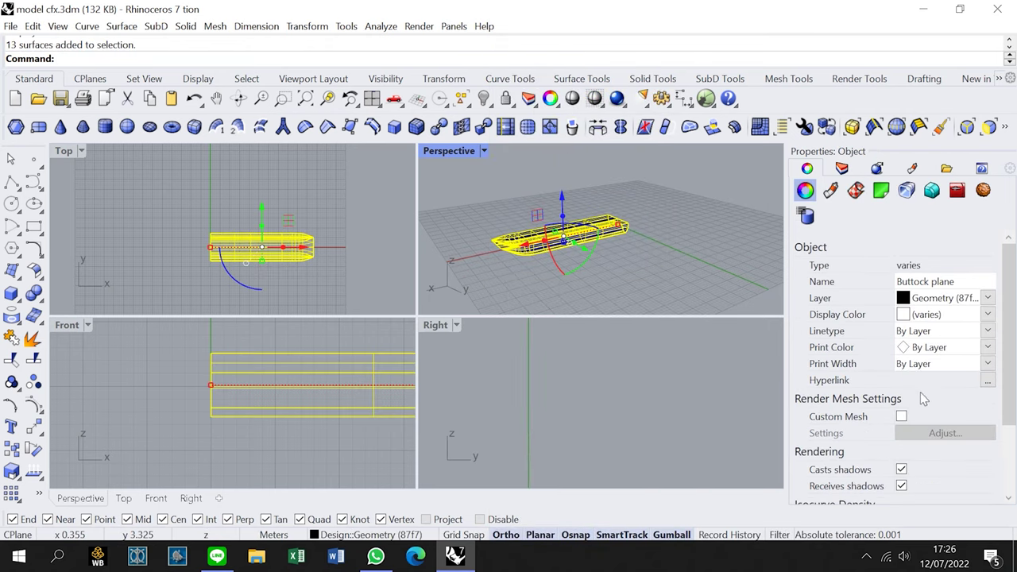
{"action": "left_click", "coordinate": [906, 314]}
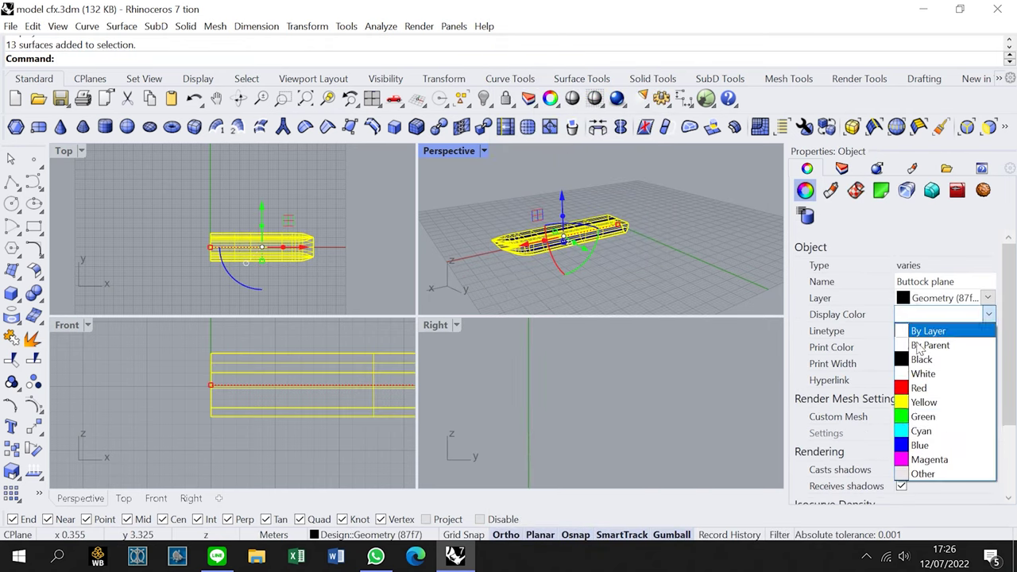
{"action": "left_click", "coordinate": [940, 474]}
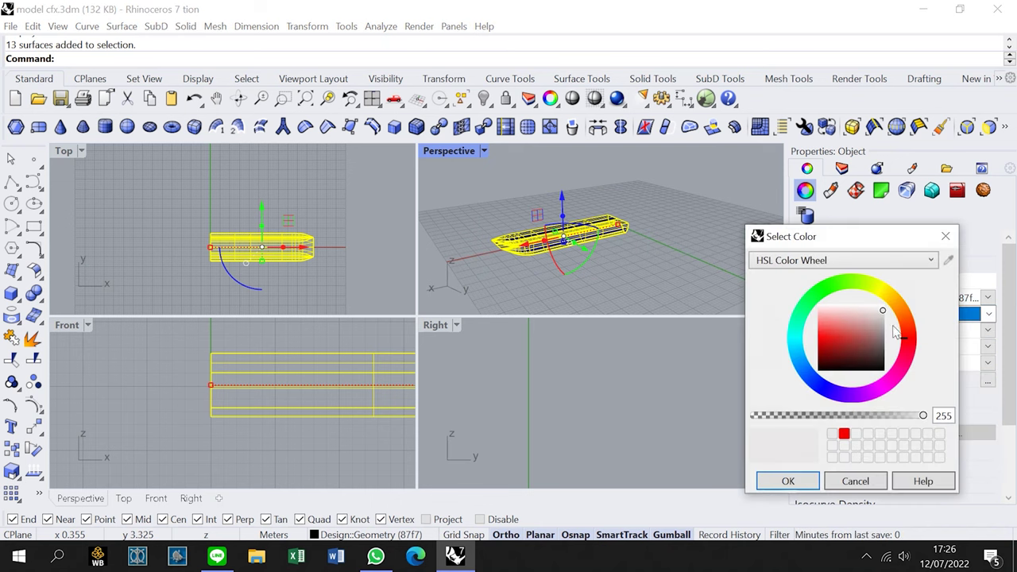
{"action": "left_click_drag", "start_coordinate": [882, 312], "coordinate": [889, 296]}
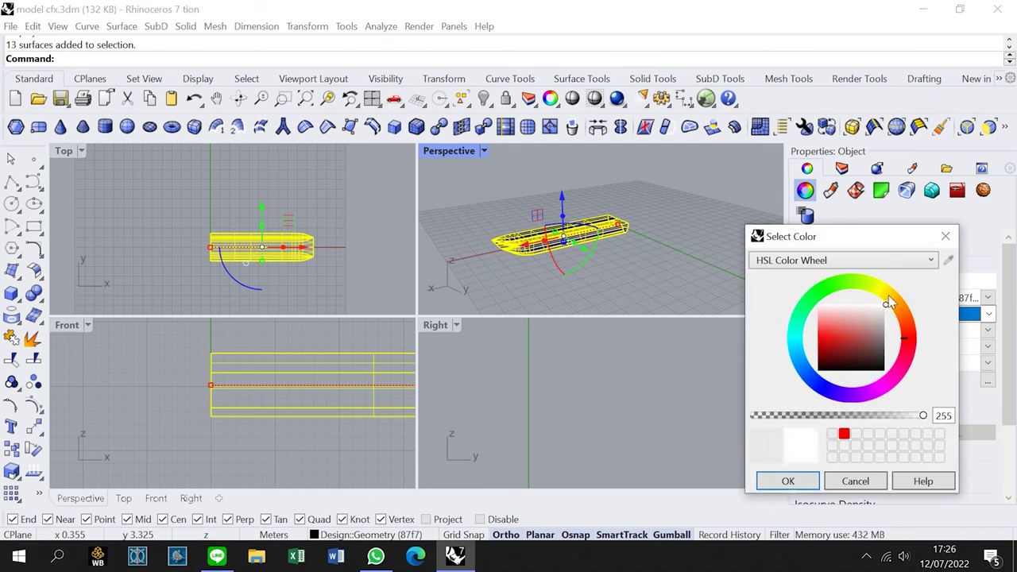
{"action": "left_click", "coordinate": [844, 435]}
{"action": "left_click_drag", "start_coordinate": [820, 341], "coordinate": [888, 305]}
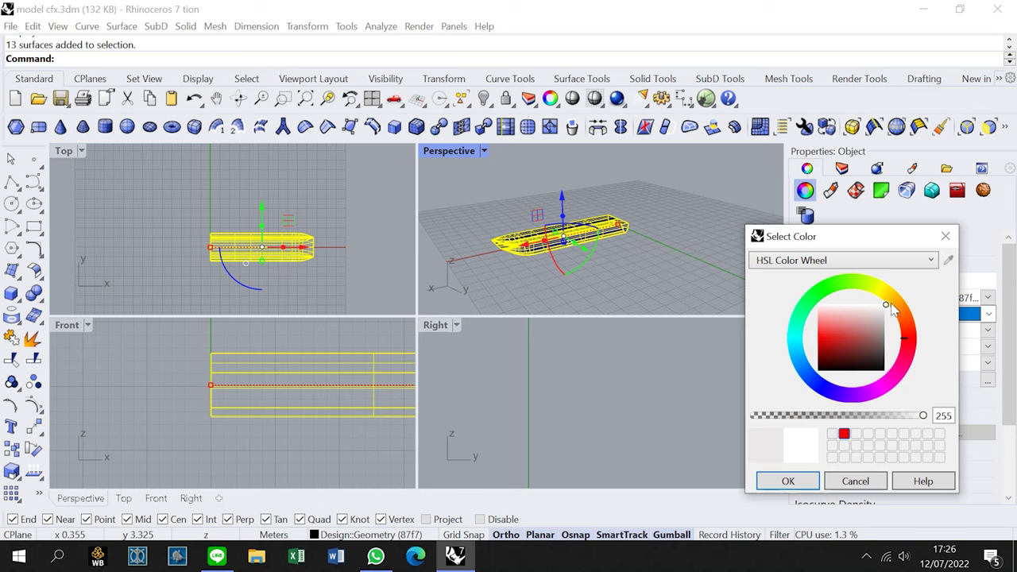
{"action": "left_click", "coordinate": [789, 481]}
{"action": "left_click", "coordinate": [642, 289]}
Step: Examine the recolored hull's side and stern in an enlarged Perspective viewport, and restore the four-viewport layout
{"action": "right_click_drag", "start_coordinate": [642, 288], "coordinate": [476, 226]}
{"action": "double_click", "coordinate": [443, 156]}
{"action": "scroll", "coordinate": [464, 327], "scroll_direction": "up", "scroll_amount": 2}
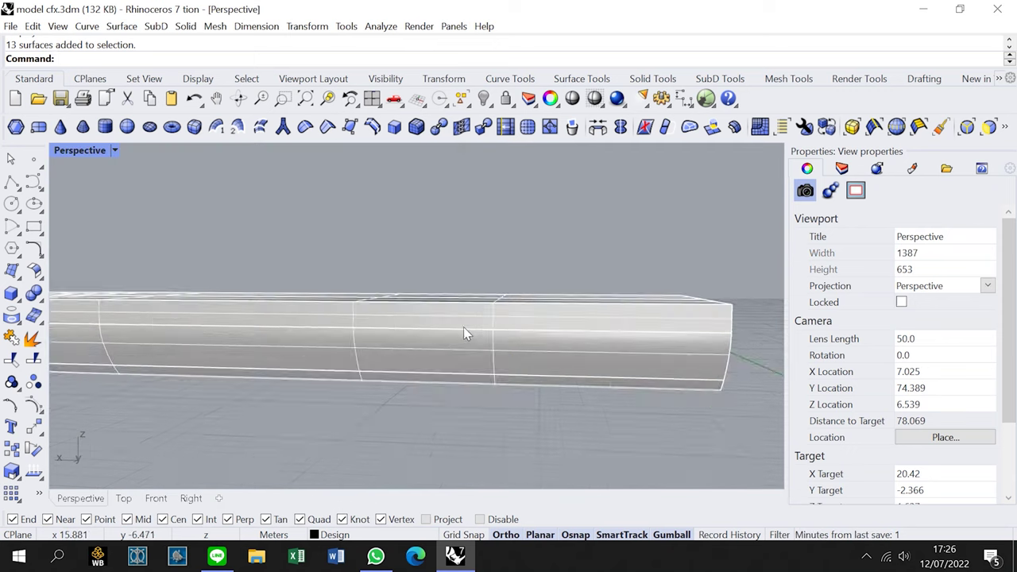
{"action": "scroll", "coordinate": [485, 341], "scroll_direction": "down", "scroll_amount": 3}
{"action": "left_click", "coordinate": [504, 349]}
{"action": "left_click", "coordinate": [589, 265]}
{"action": "scroll", "coordinate": [572, 304], "scroll_direction": "down", "scroll_amount": 10}
{"action": "right_click_drag", "start_coordinate": [372, 295], "coordinate": [404, 286]}
{"action": "double_click", "coordinate": [96, 155]}
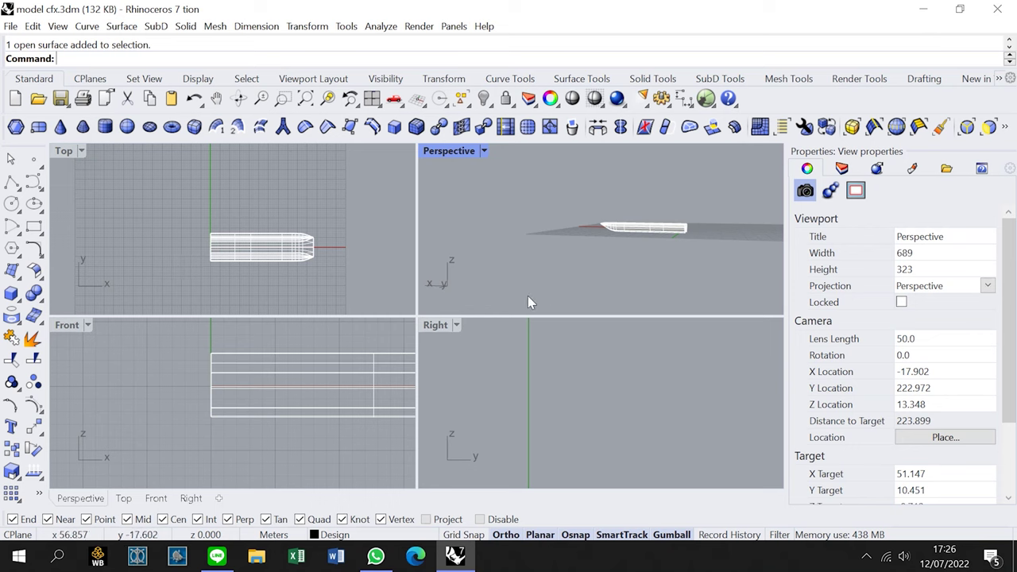
Step: Open the desktop file "kapal dengan tangga belakang.3dm" and examine its stair-stepped stern
{"action": "left_click", "coordinate": [923, 10]}
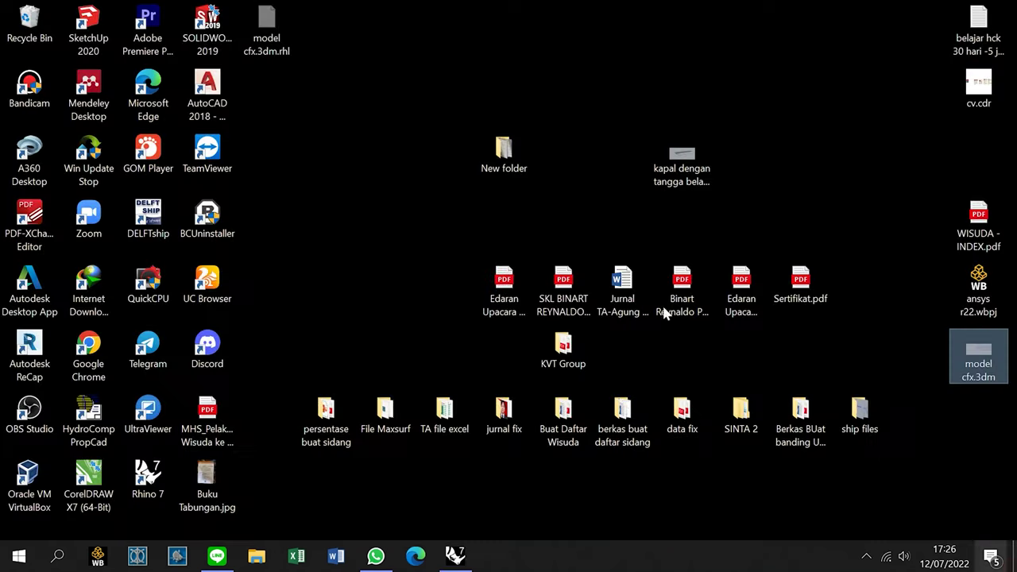
{"action": "double_click", "coordinate": [668, 184]}
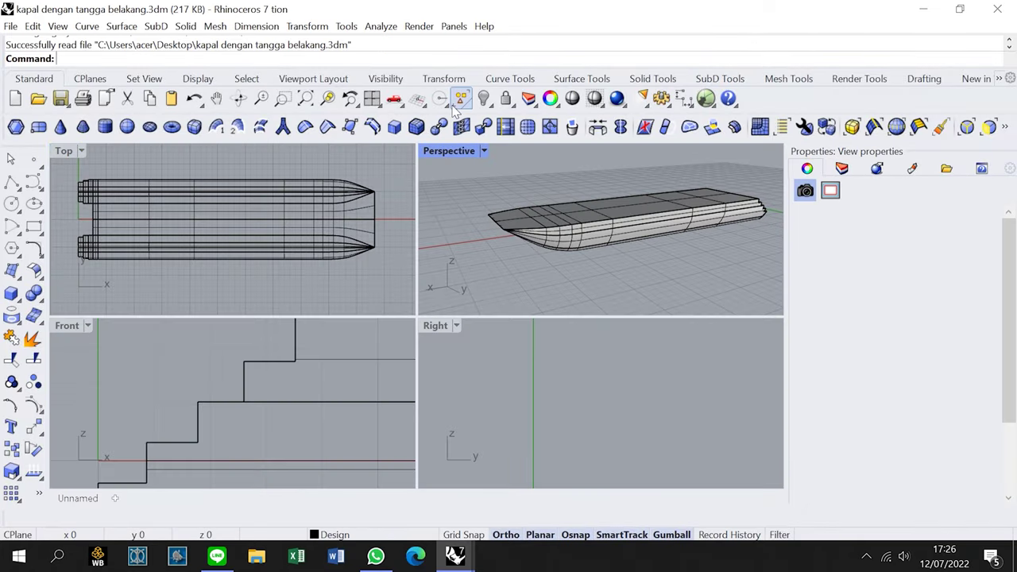
{"action": "scroll", "coordinate": [516, 204], "scroll_direction": "down", "scroll_amount": 4}
{"action": "right_click_drag", "start_coordinate": [529, 226], "coordinate": [644, 245]}
{"action": "scroll", "coordinate": [624, 224], "scroll_direction": "up", "scroll_amount": 8}
{"action": "scroll", "coordinate": [625, 225], "scroll_direction": "up", "scroll_amount": 2}
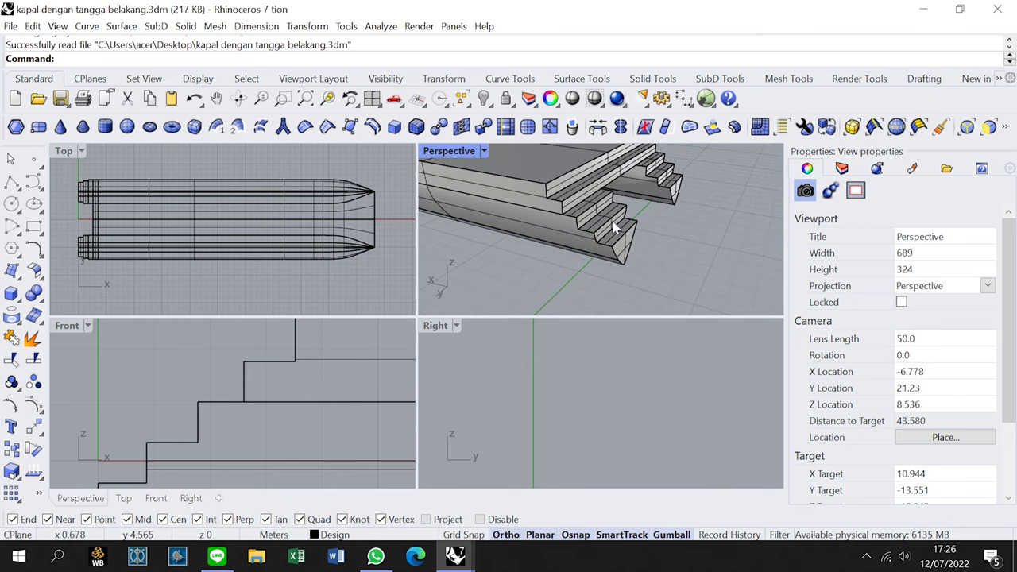
Step: Place the stepped ship model and model cfx.3dm side by side, with model cfx's Perspective viewport maximized
{"action": "left_click_drag", "start_coordinate": [479, 14], "coordinate": [1, 158]}
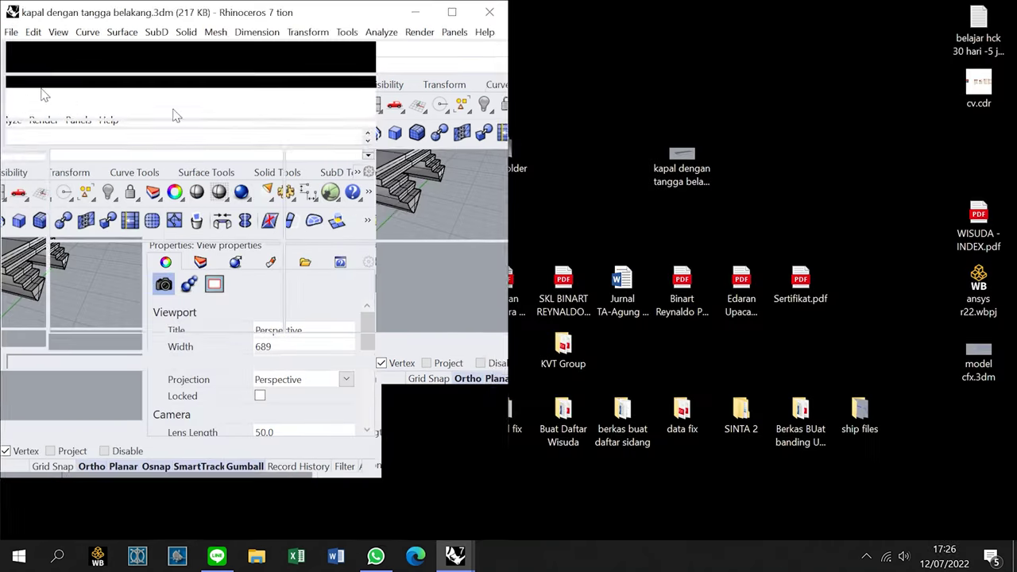
{"action": "left_click", "coordinate": [724, 199]}
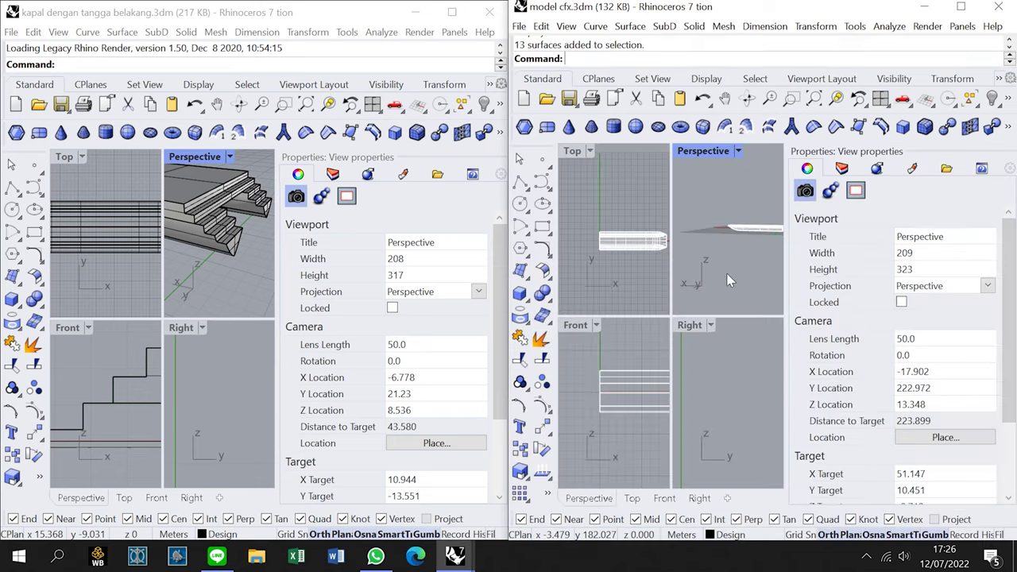
{"action": "double_click", "coordinate": [717, 154]}
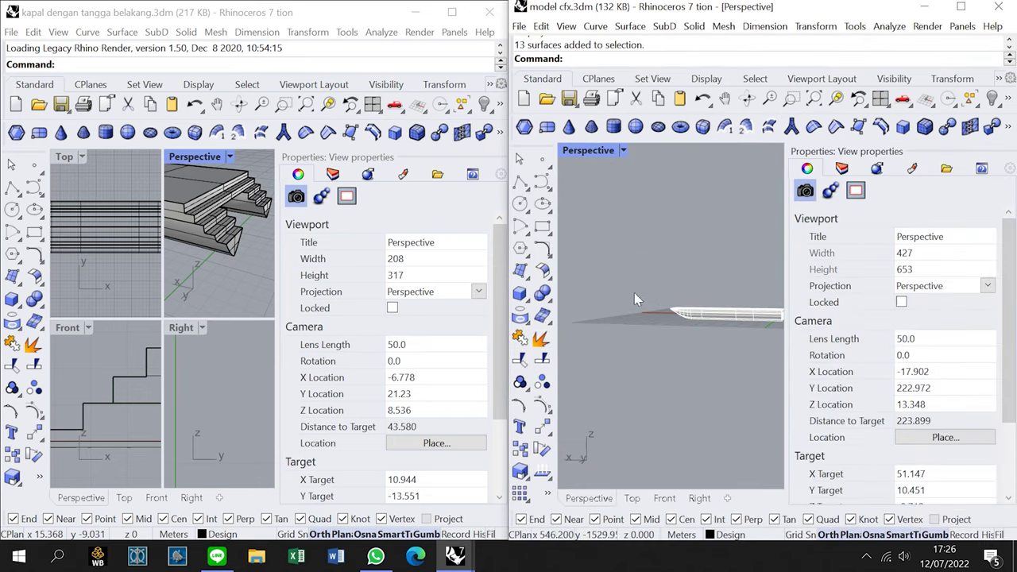
{"action": "scroll", "coordinate": [634, 299], "scroll_direction": "up", "scroll_amount": 6}
{"action": "scroll", "coordinate": [710, 328], "scroll_direction": "down", "scroll_amount": 10}
{"action": "right_click_drag", "start_coordinate": [652, 318], "coordinate": [723, 327]}
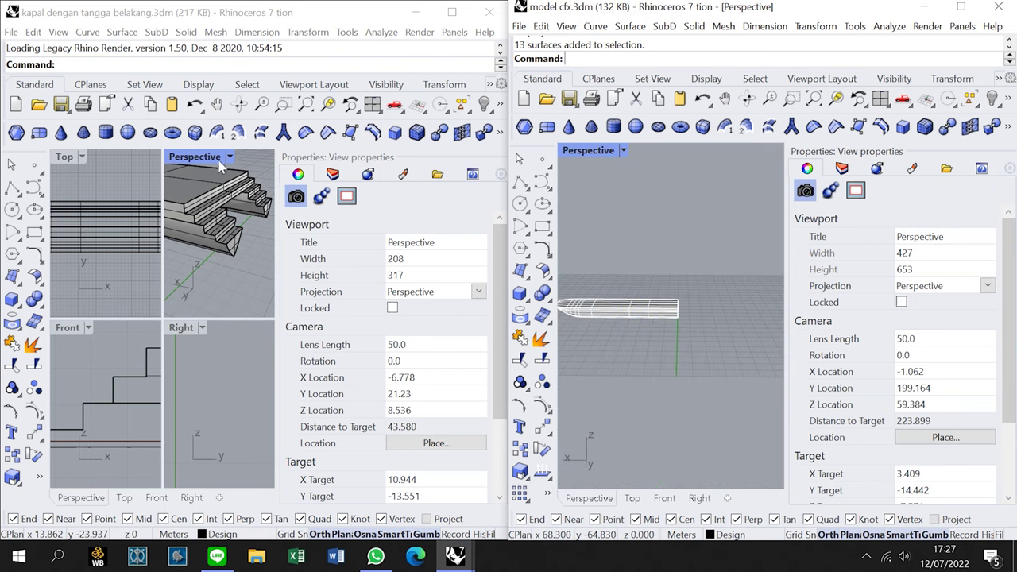
Step: Compare the stepped stern of the reference ship with the plain stern of model cfx.3dm in Perspective
{"action": "double_click", "coordinate": [213, 158]}
{"action": "scroll", "coordinate": [163, 259], "scroll_direction": "down", "scroll_amount": 4}
{"action": "scroll", "coordinate": [158, 255], "scroll_direction": "up", "scroll_amount": 2}
{"action": "left_click_drag", "start_coordinate": [90, 182], "coordinate": [255, 401]}
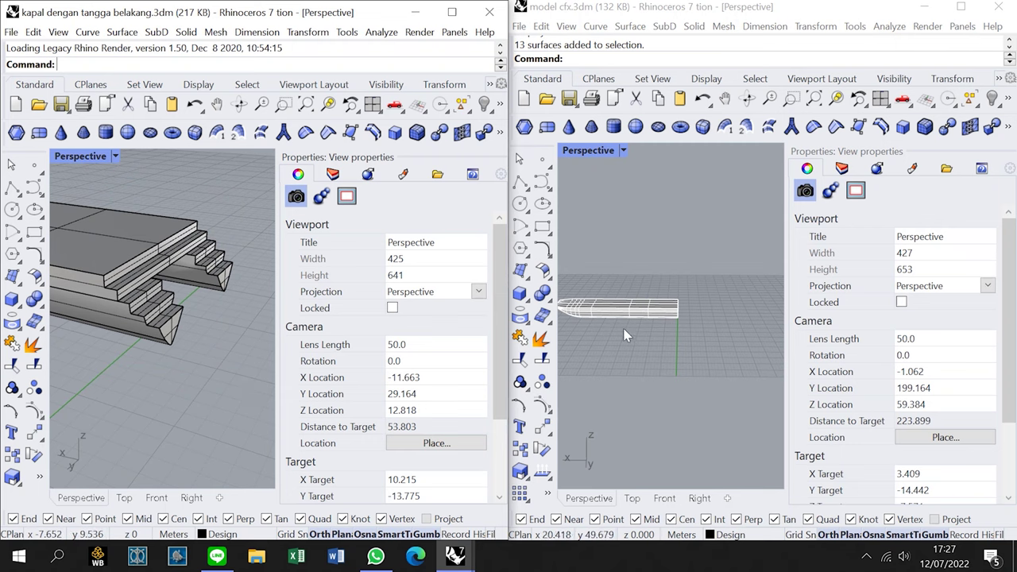
{"action": "right_click_drag", "start_coordinate": [699, 325], "coordinate": [645, 298]}
{"action": "left_click", "coordinate": [664, 343]}
{"action": "key", "text": "Escape"}
{"action": "scroll", "coordinate": [566, 294], "scroll_direction": "down", "scroll_amount": 4}
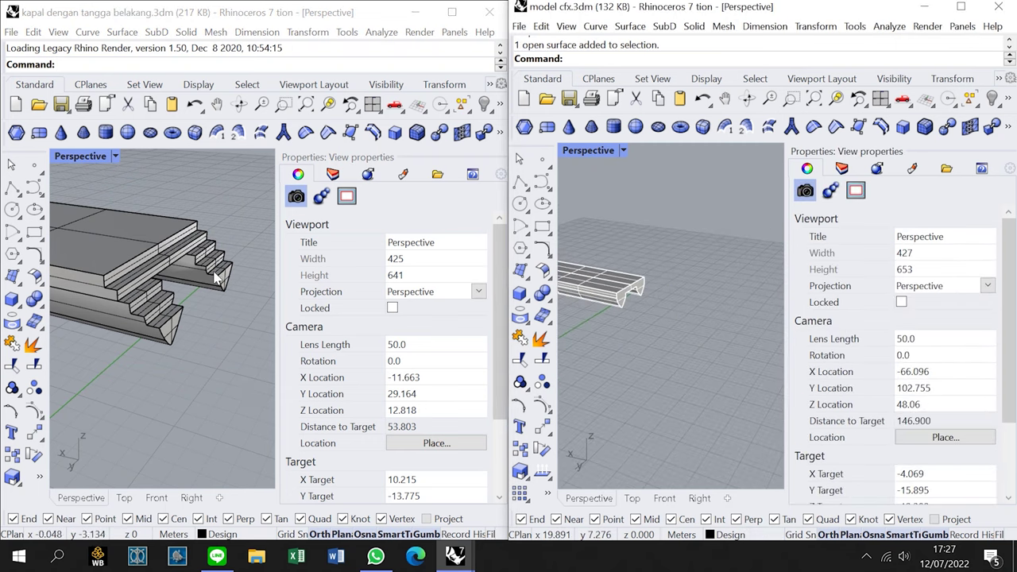
{"action": "left_click", "coordinate": [196, 313]}
Step: Close the reference ship model and restore model cfx.3dm to full screen with four viewports
{"action": "left_click", "coordinate": [490, 12]}
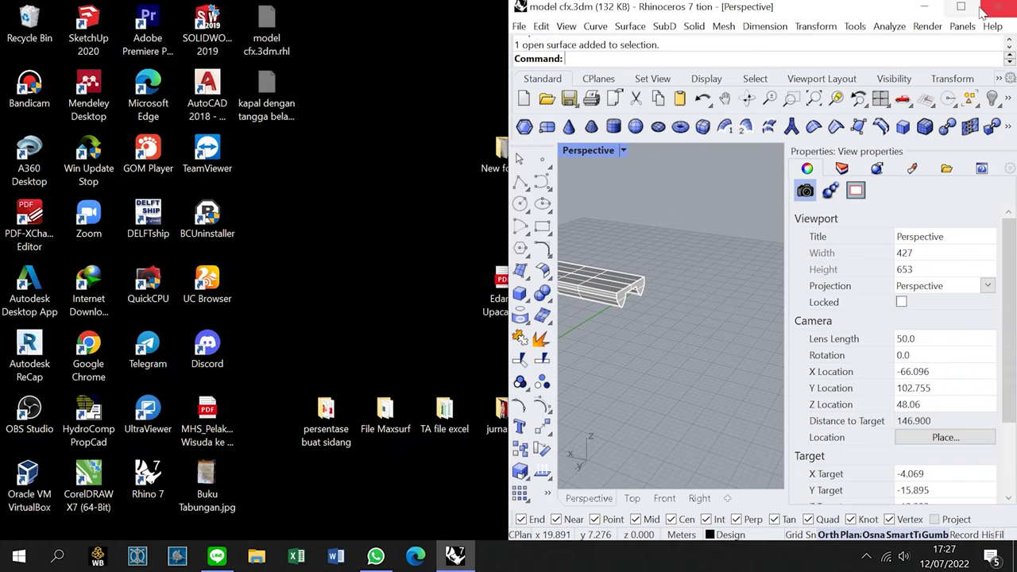
{"action": "left_click", "coordinate": [961, 6]}
{"action": "scroll", "coordinate": [516, 278], "scroll_direction": "down", "scroll_amount": 10}
{"action": "right_click_drag", "start_coordinate": [392, 265], "coordinate": [456, 286]}
{"action": "scroll", "coordinate": [421, 275], "scroll_direction": "up", "scroll_amount": 8}
{"action": "right_click_drag", "start_coordinate": [570, 336], "coordinate": [517, 306]}
{"action": "double_click", "coordinate": [85, 152]}
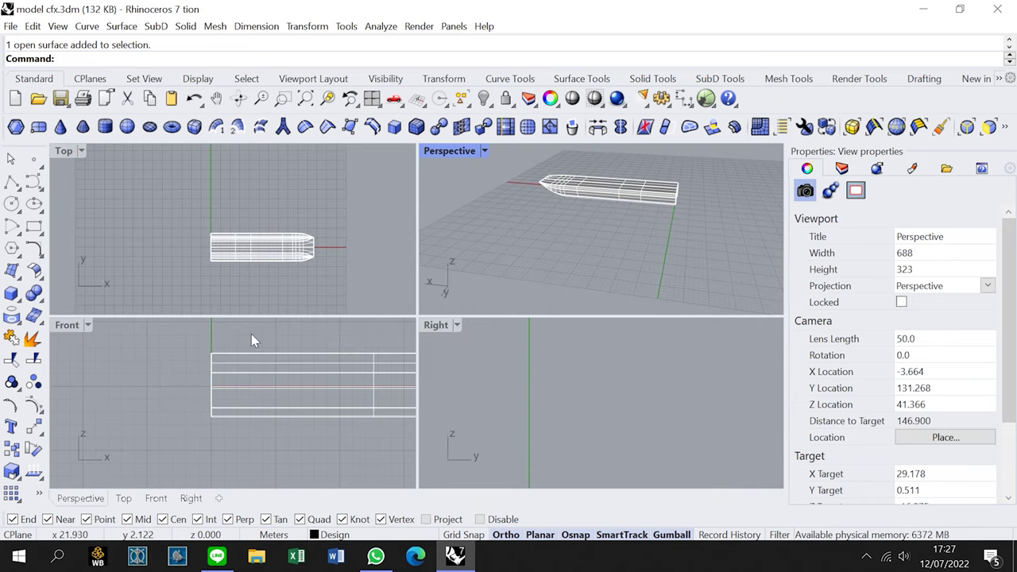
Step: Turn off the Near object snap while preparing a polyline at the hull's stern in the Front view
{"action": "scroll", "coordinate": [210, 375], "scroll_direction": "down", "scroll_amount": 15}
{"action": "scroll", "coordinate": [233, 398], "scroll_direction": "up", "scroll_amount": 6}
{"action": "scroll", "coordinate": [105, 381], "scroll_direction": "up", "scroll_amount": 2}
{"action": "scroll", "coordinate": [143, 387], "scroll_direction": "up", "scroll_amount": 3}
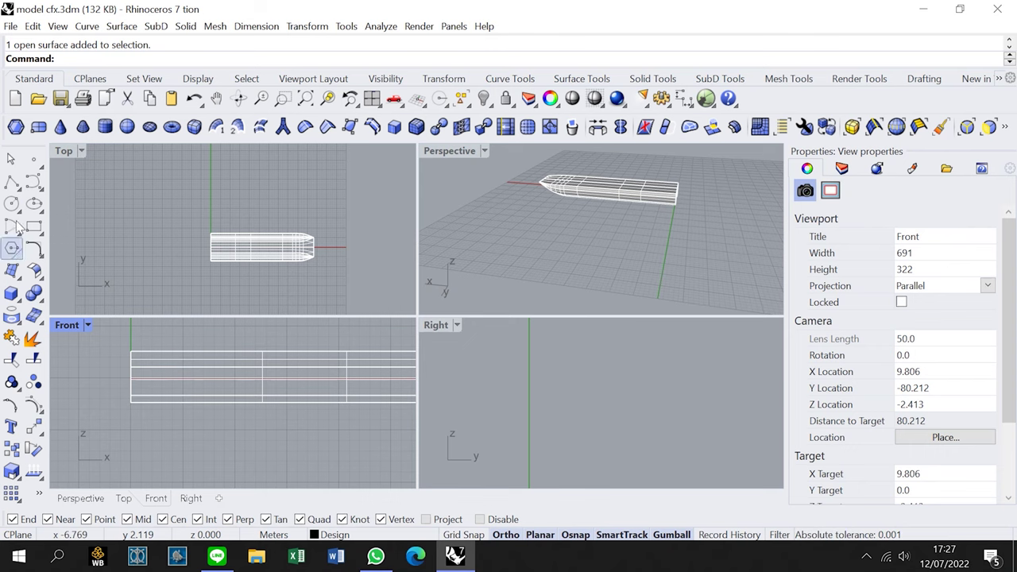
{"action": "left_click", "coordinate": [11, 182]}
{"action": "scroll", "coordinate": [205, 364], "scroll_direction": "up", "scroll_amount": 4}
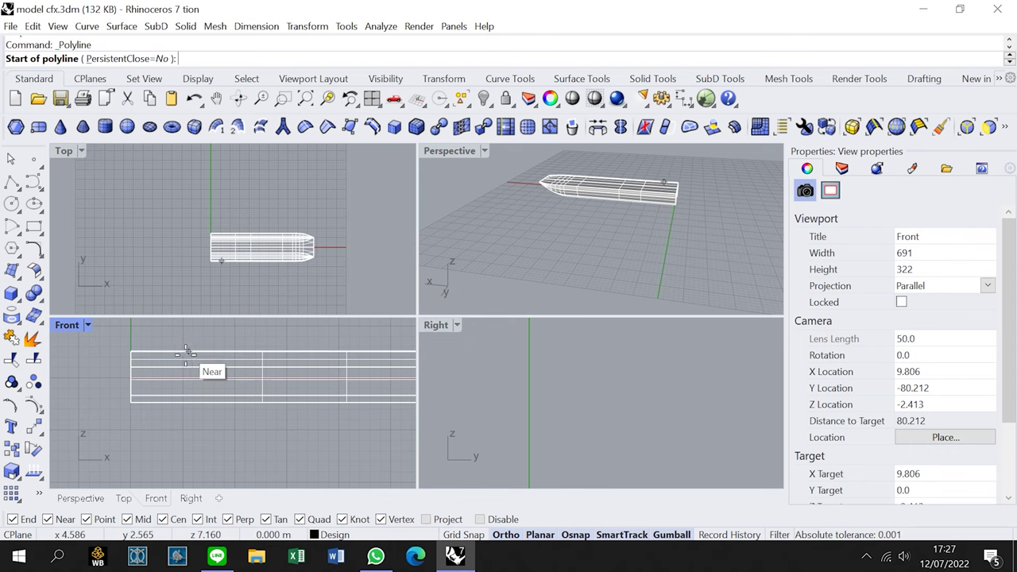
{"action": "scroll", "coordinate": [188, 343], "scroll_direction": "up", "scroll_amount": 3}
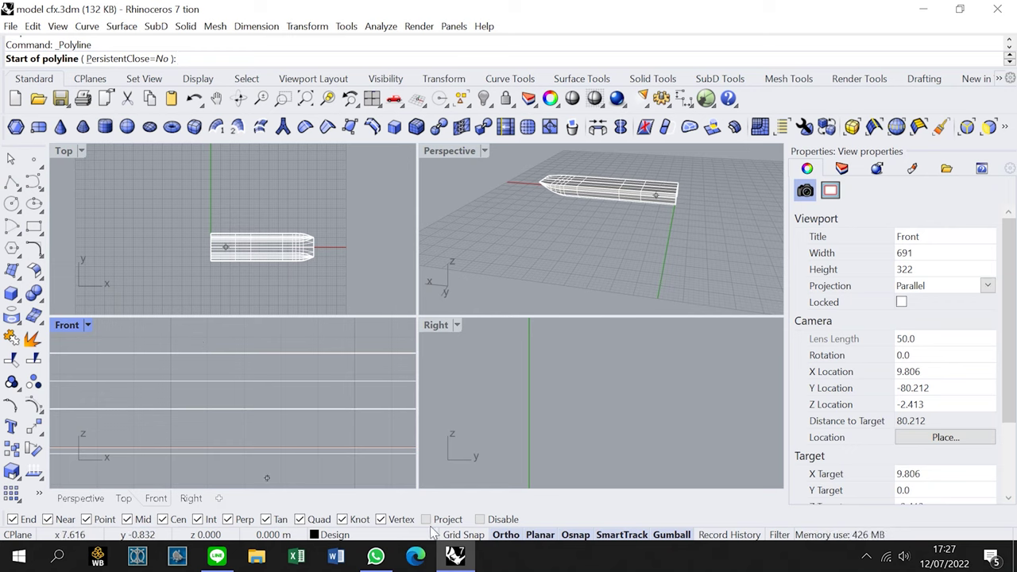
{"action": "scroll", "coordinate": [201, 361], "scroll_direction": "down", "scroll_amount": 4}
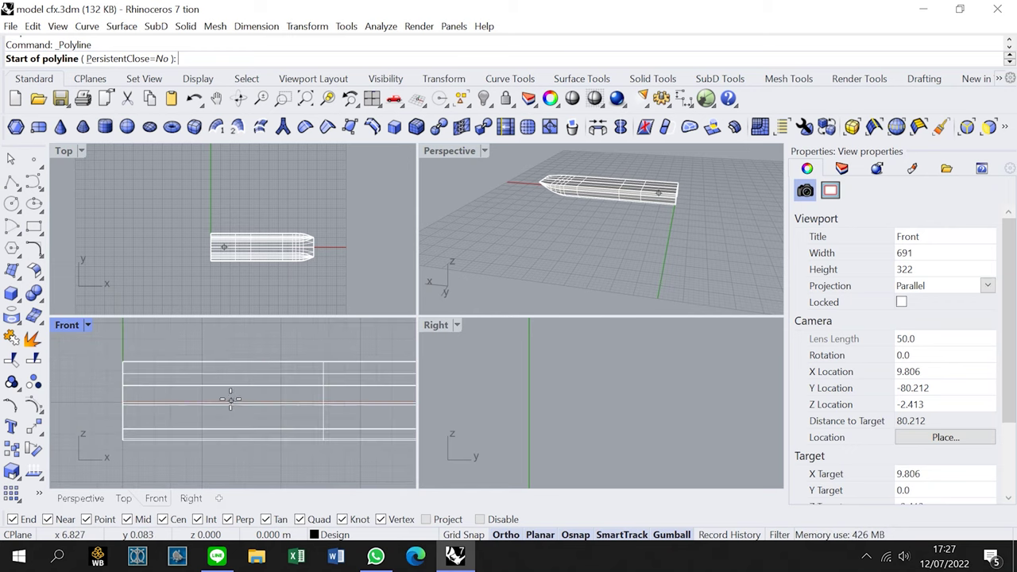
{"action": "scroll", "coordinate": [201, 361], "scroll_direction": "up", "scroll_amount": 4}
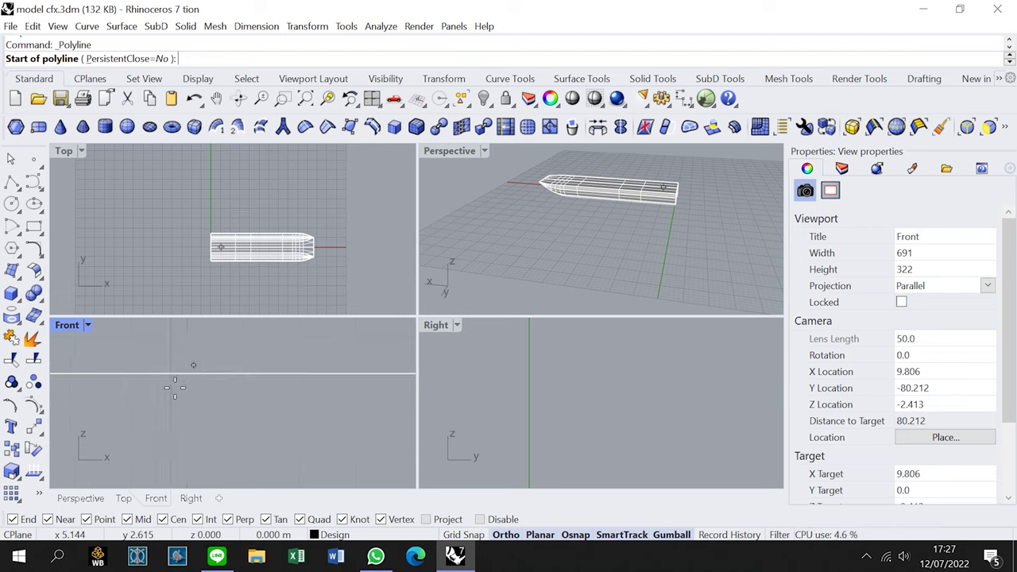
{"action": "left_click", "coordinate": [47, 520]}
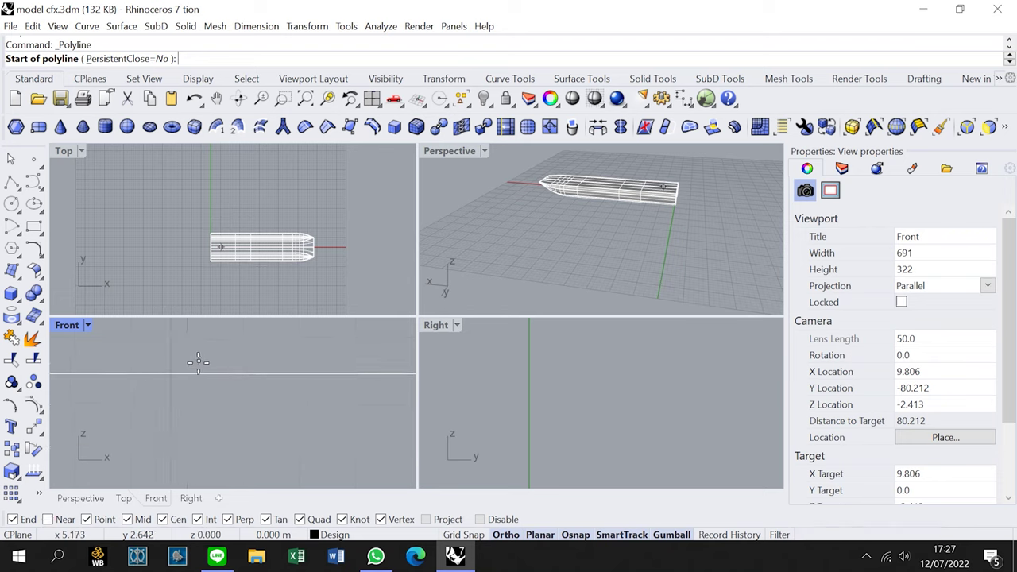
{"action": "left_click", "coordinate": [197, 362]}
{"action": "scroll", "coordinate": [197, 401], "scroll_direction": "down", "scroll_amount": 3}
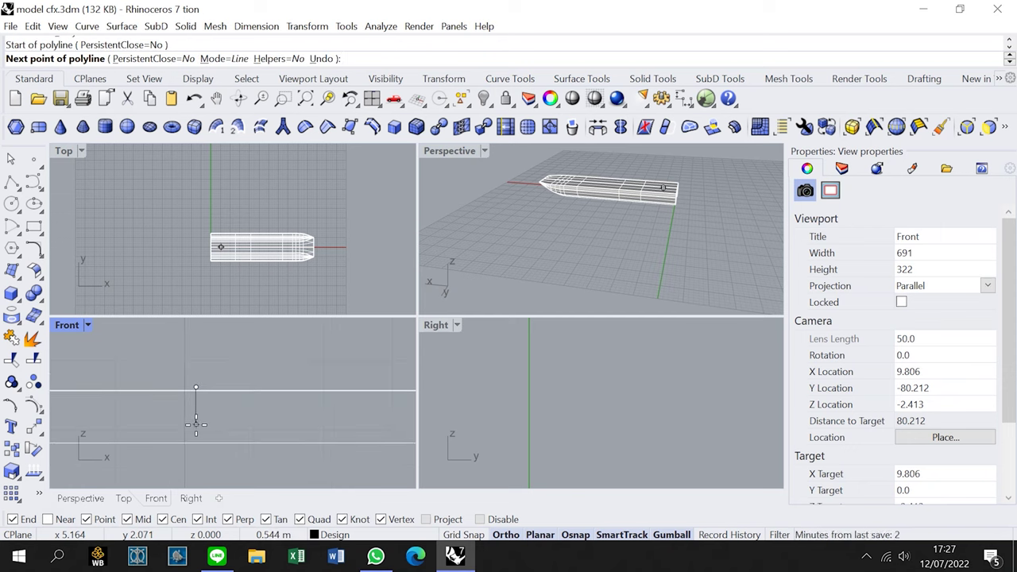
{"action": "left_click", "coordinate": [195, 424]}
{"action": "scroll", "coordinate": [218, 428], "scroll_direction": "down", "scroll_amount": 3}
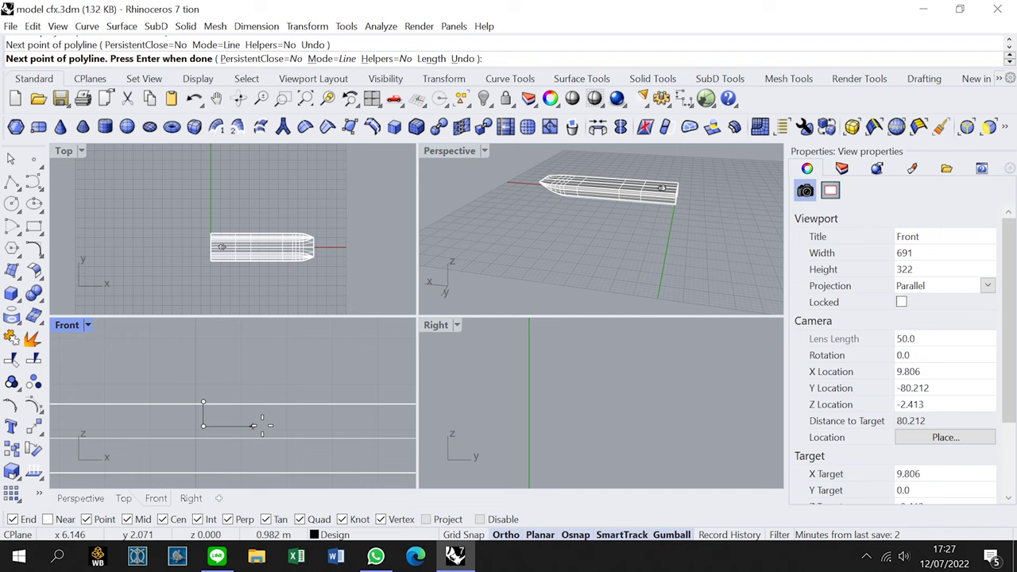
{"action": "left_click", "coordinate": [171, 427]}
{"action": "scroll", "coordinate": [172, 433], "scroll_direction": "down", "scroll_amount": 3}
{"action": "scroll", "coordinate": [173, 443], "scroll_direction": "up", "scroll_amount": 2}
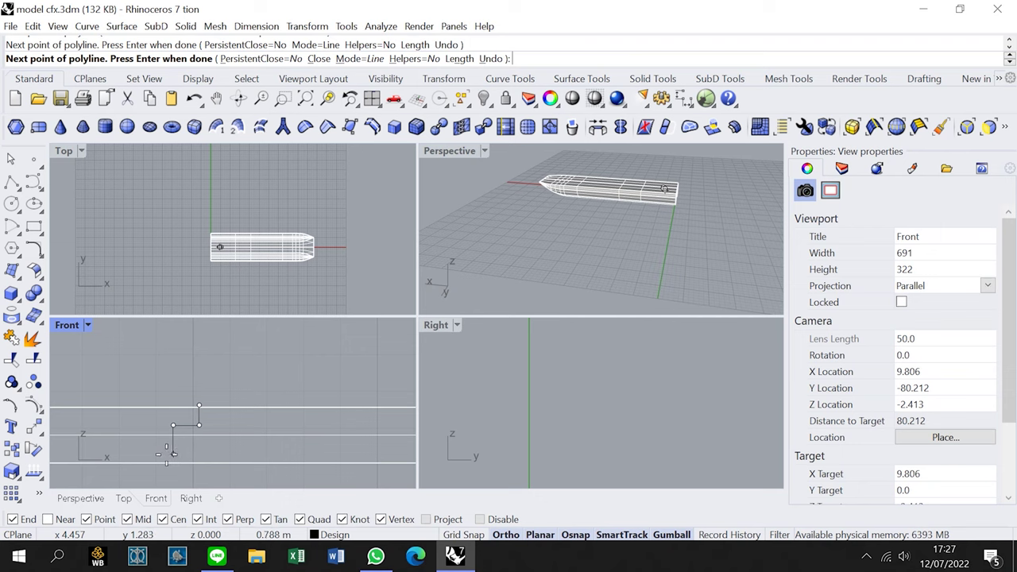
{"action": "key", "text": "Escape"}
Step: Start a polyline in Front at about x 5.1, above the deck, and draw two steps descending sternward with treads about 1.1 m long
{"action": "left_click", "coordinate": [11, 182]}
{"action": "scroll", "coordinate": [198, 403], "scroll_direction": "down", "scroll_amount": 3}
{"action": "left_click", "coordinate": [201, 397]}
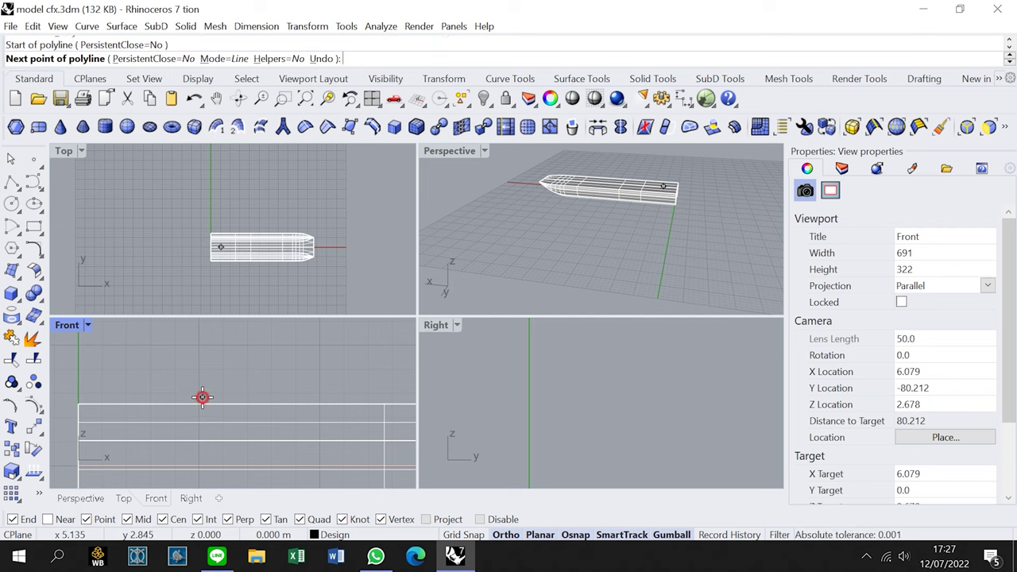
{"action": "left_click", "coordinate": [202, 424]}
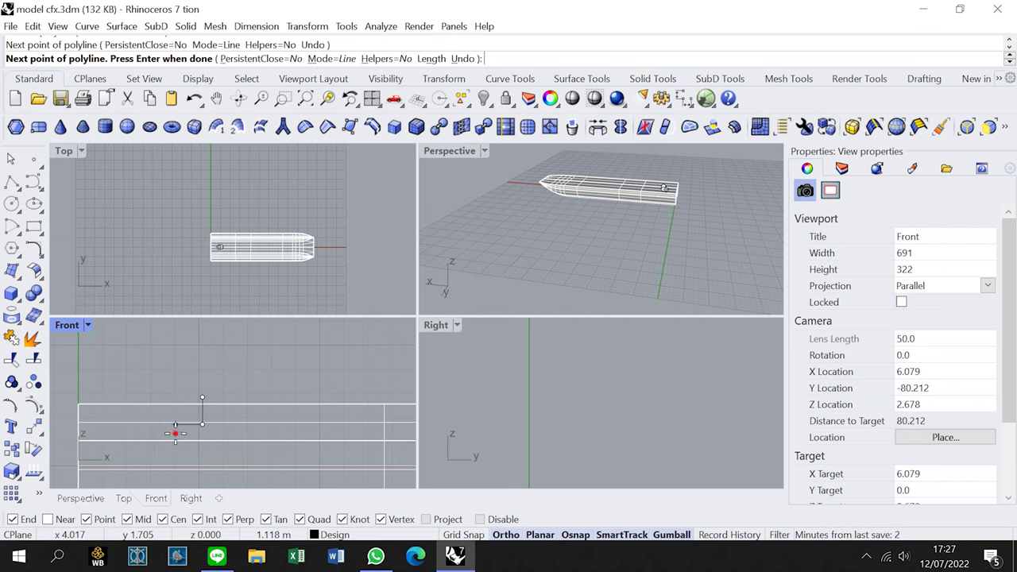
{"action": "left_click", "coordinate": [175, 433]}
{"action": "scroll", "coordinate": [176, 450], "scroll_direction": "up", "scroll_amount": 3}
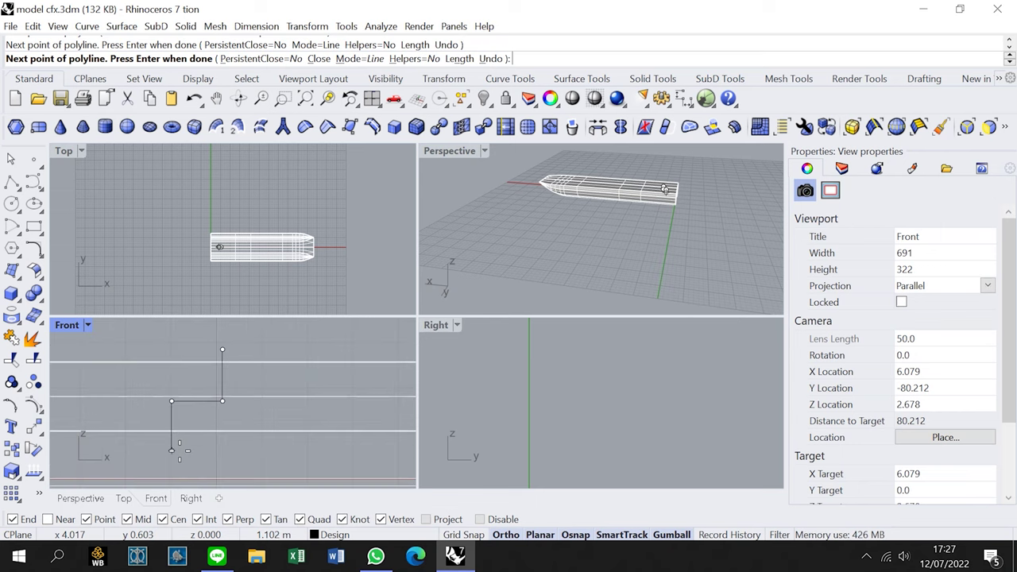
{"action": "scroll", "coordinate": [176, 443], "scroll_direction": "down", "scroll_amount": 3}
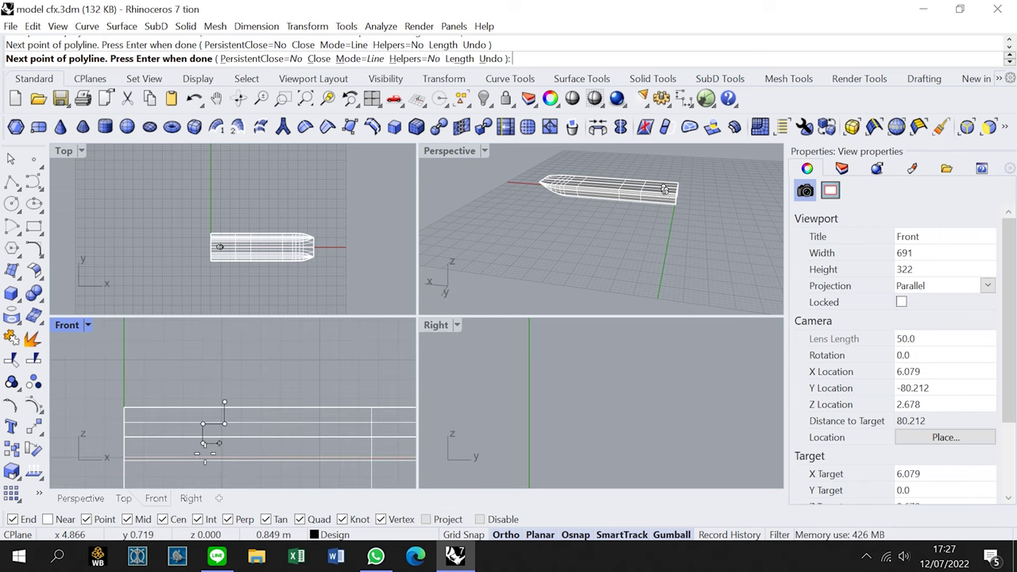
{"action": "scroll", "coordinate": [175, 443], "scroll_direction": "up", "scroll_amount": 1}
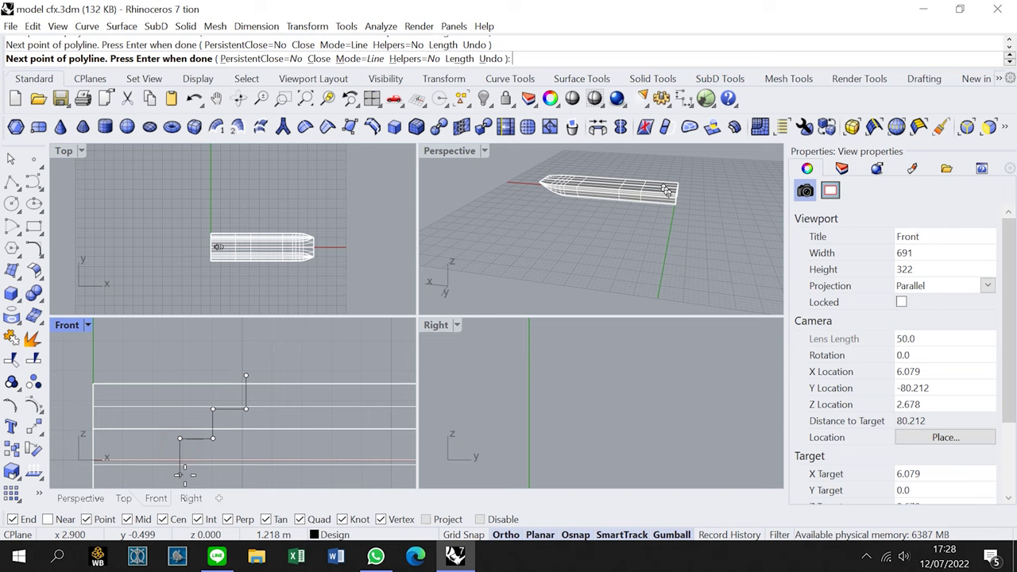
Step: Continue the polyline with a third tread about 1 m long, drop to about -1.36 m, and end it horizontally past the stern
{"action": "scroll", "coordinate": [259, 444], "scroll_direction": "down", "scroll_amount": 6}
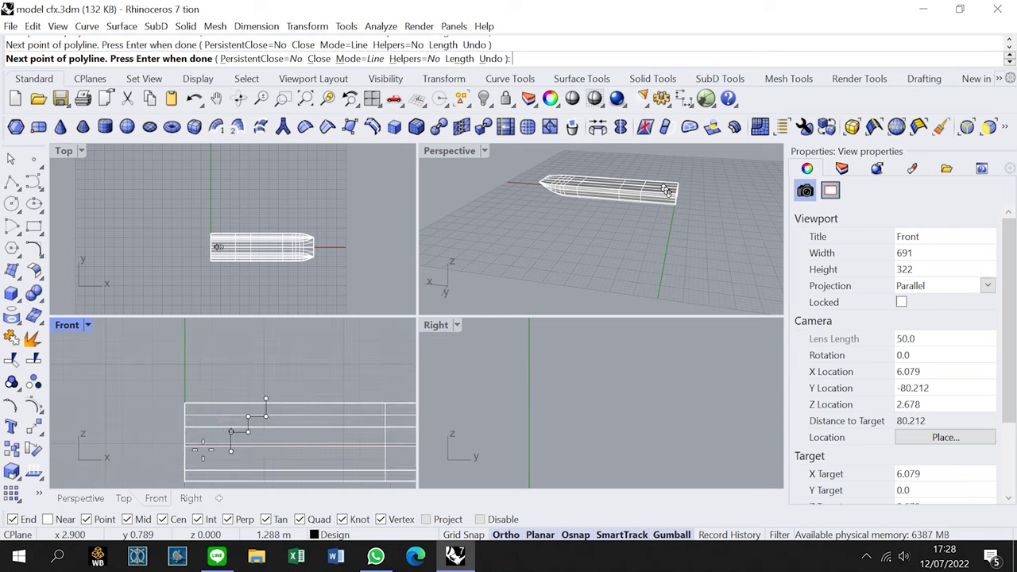
{"action": "scroll", "coordinate": [202, 457], "scroll_direction": "up", "scroll_amount": 6}
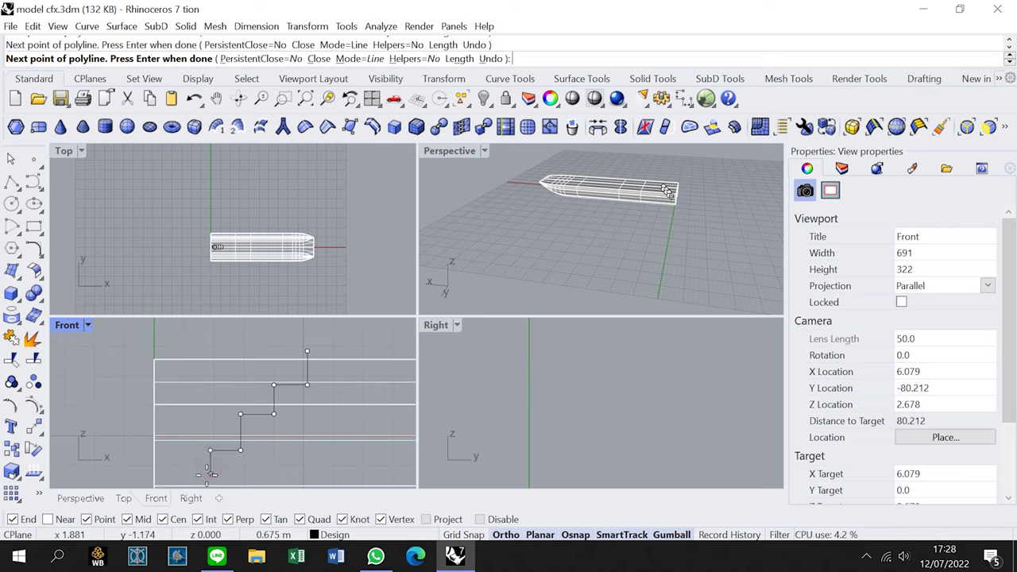
{"action": "scroll", "coordinate": [206, 475], "scroll_direction": "down", "scroll_amount": 1}
{"action": "scroll", "coordinate": [208, 474], "scroll_direction": "down", "scroll_amount": 1}
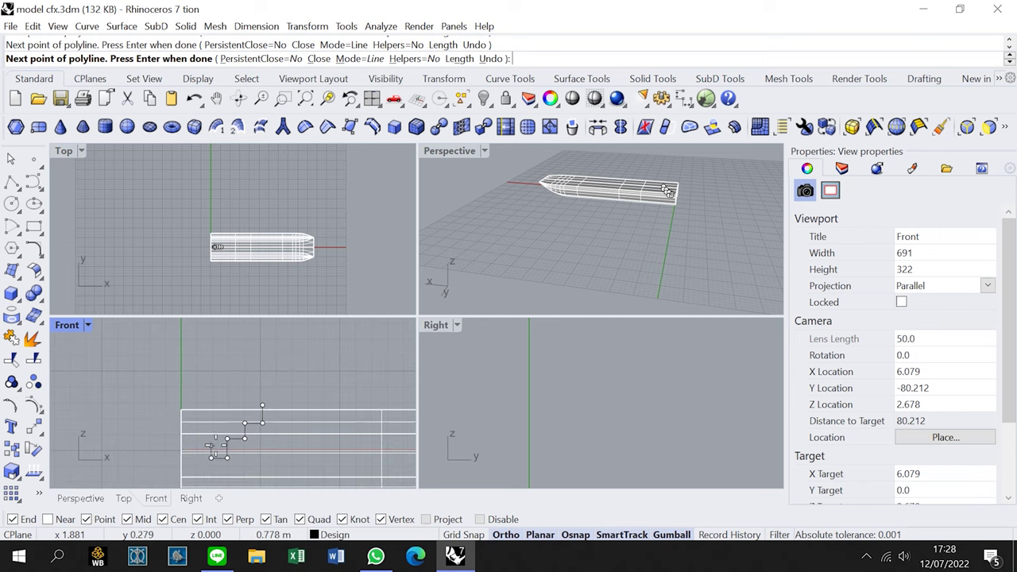
{"action": "middle_click", "coordinate": [213, 429]}
{"action": "scroll", "coordinate": [207, 403], "scroll_direction": "up", "scroll_amount": 2}
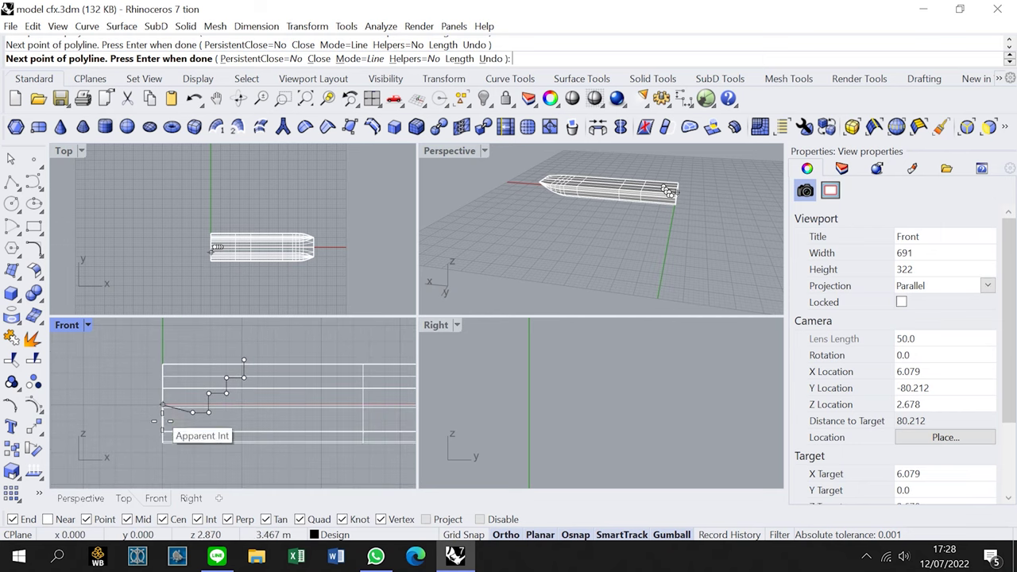
{"action": "scroll", "coordinate": [197, 424], "scroll_direction": "up", "scroll_amount": 1}
{"action": "scroll", "coordinate": [191, 422], "scroll_direction": "up", "scroll_amount": 1}
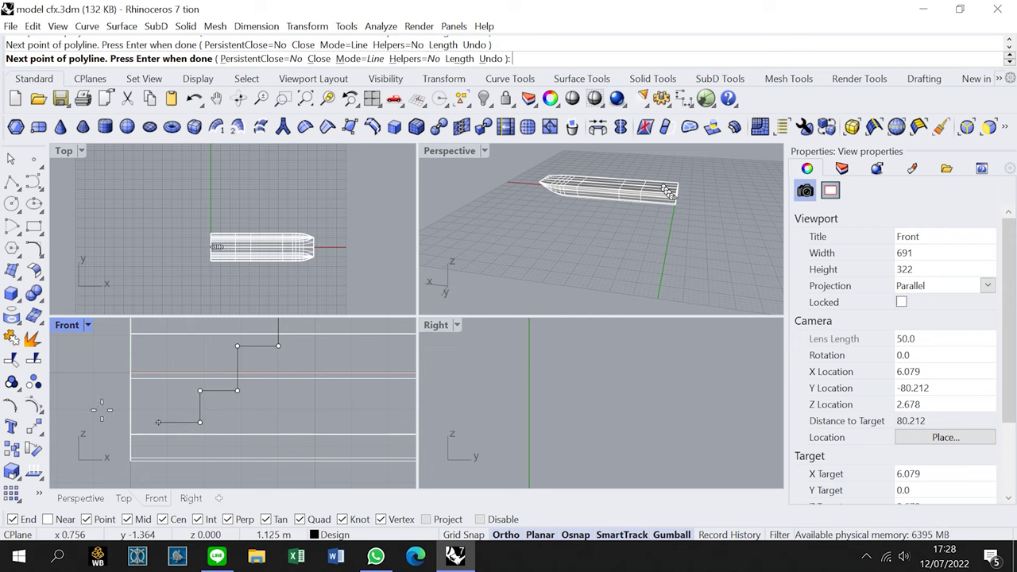
{"action": "scroll", "coordinate": [166, 414], "scroll_direction": "down", "scroll_amount": 3}
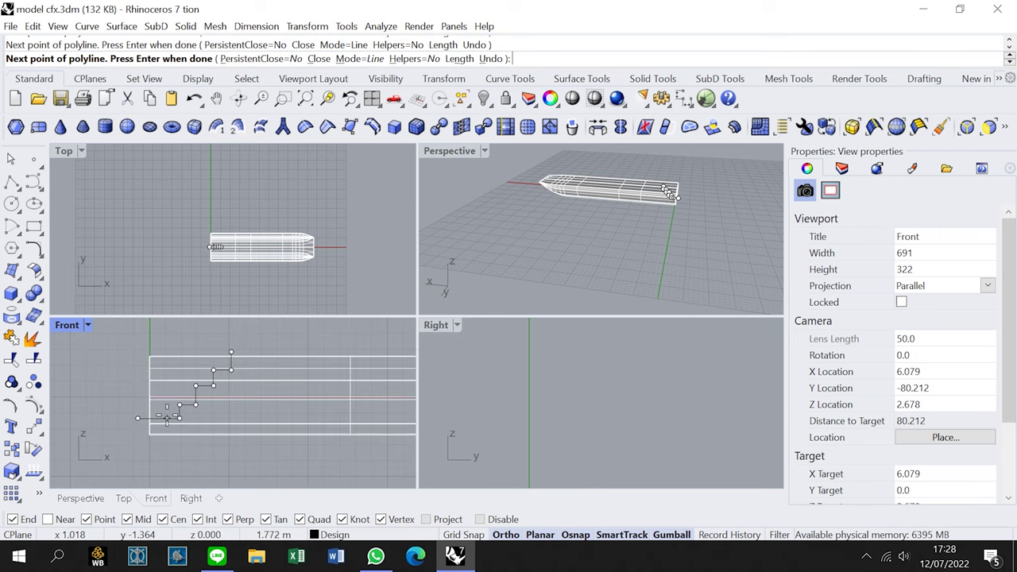
{"action": "right_click", "coordinate": [158, 388]}
Step: Move the finished stepped polyline slightly along the hull's length toward the stern
{"action": "scroll", "coordinate": [208, 394], "scroll_direction": "down", "scroll_amount": 2}
{"action": "scroll", "coordinate": [226, 368], "scroll_direction": "up", "scroll_amount": 6}
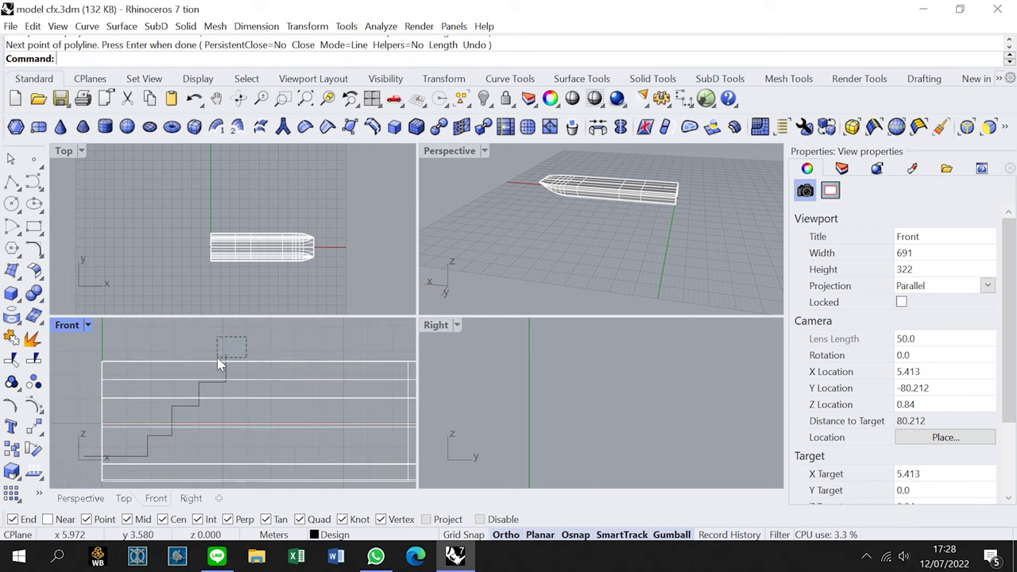
{"action": "left_click", "coordinate": [222, 367]}
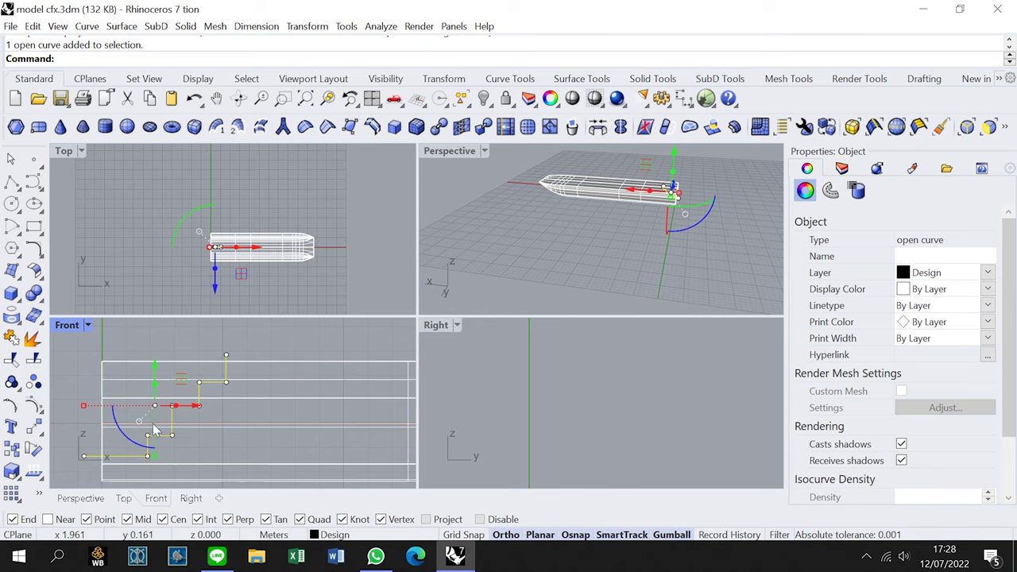
{"action": "left_click_drag", "start_coordinate": [179, 406], "coordinate": [175, 409]}
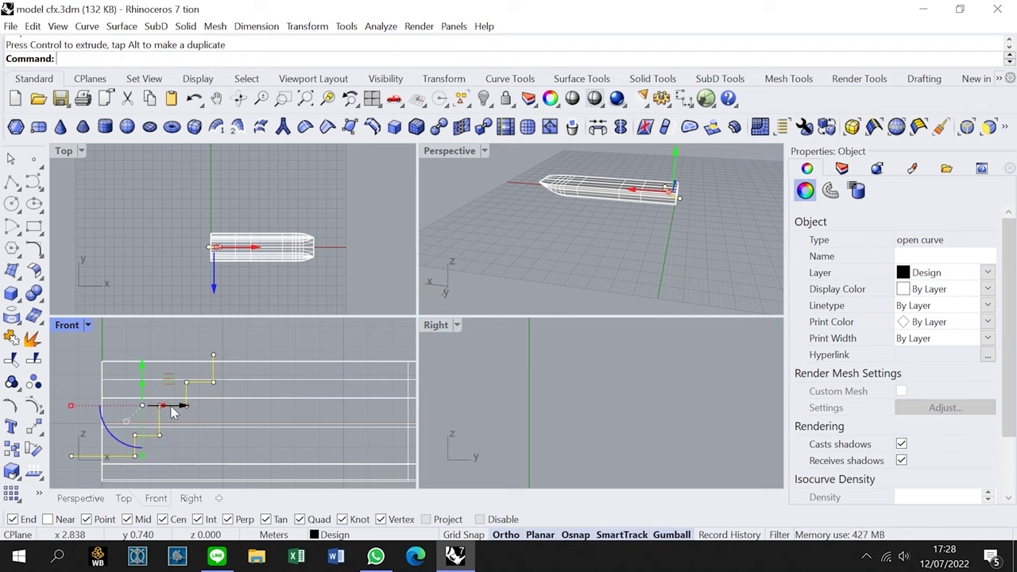
{"action": "left_click", "coordinate": [188, 331]}
Step: Trim away the hull and deck surfaces above the stepped polyline at the stern in Front, using the polyline as cutting object
{"action": "scroll", "coordinate": [228, 346], "scroll_direction": "down", "scroll_amount": 2}
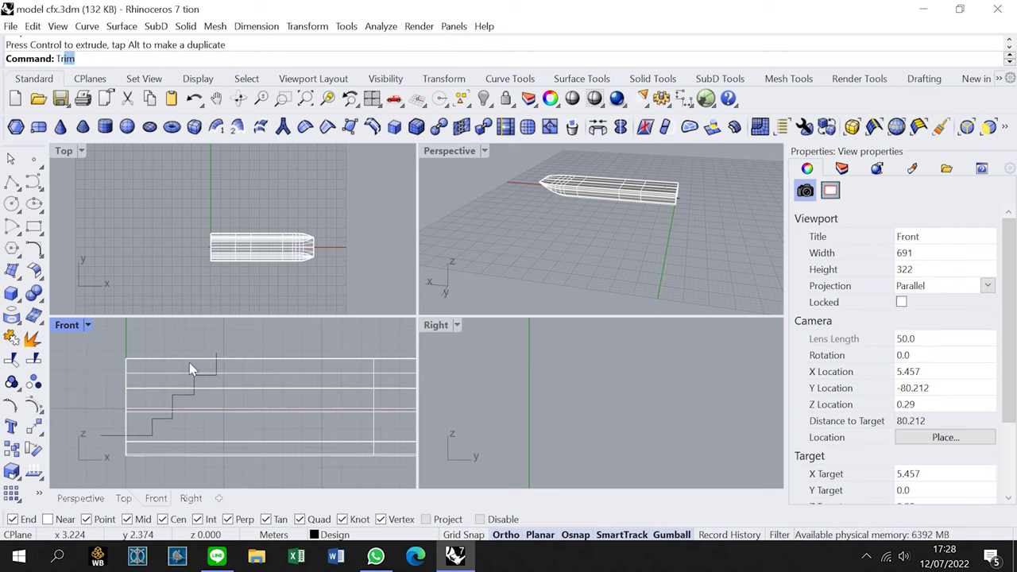
{"action": "key", "text": "Return"}
{"action": "scroll", "coordinate": [224, 346], "scroll_direction": "up", "scroll_amount": 2}
{"action": "left_click", "coordinate": [203, 379]}
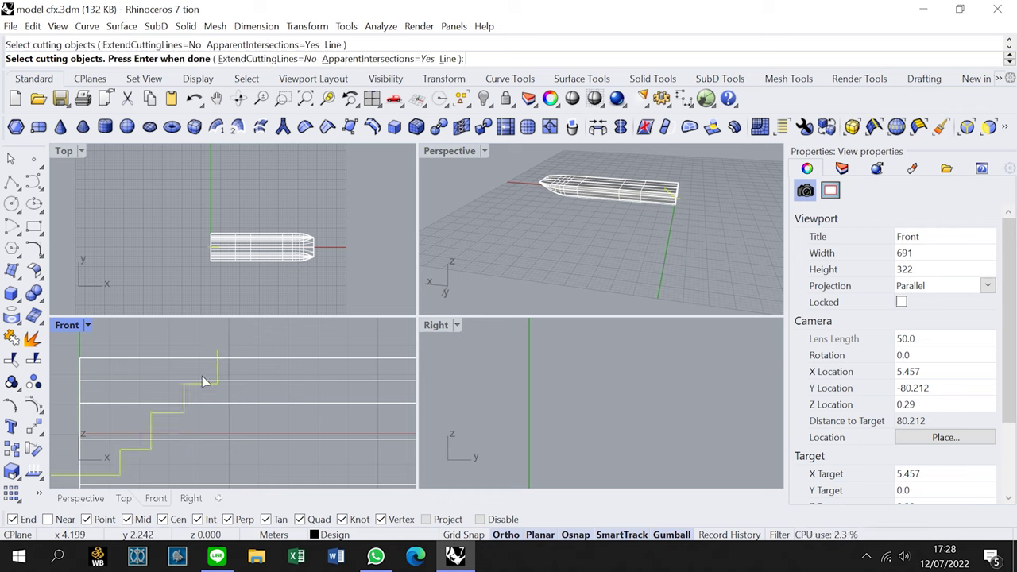
{"action": "key", "text": "Return"}
{"action": "left_click_drag", "start_coordinate": [127, 385], "coordinate": [124, 380]}
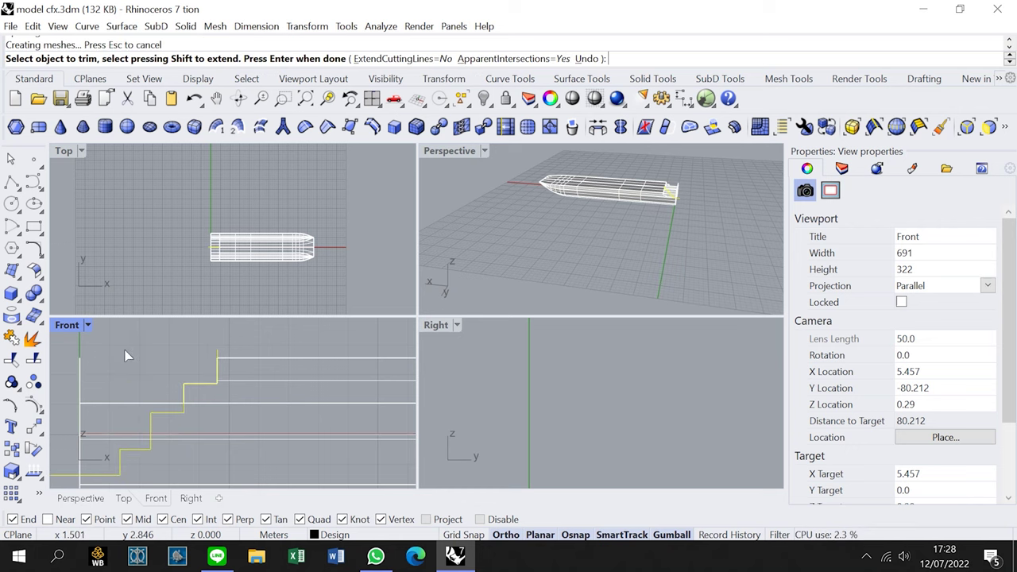
{"action": "left_click_drag", "start_coordinate": [70, 415], "coordinate": [71, 415]}
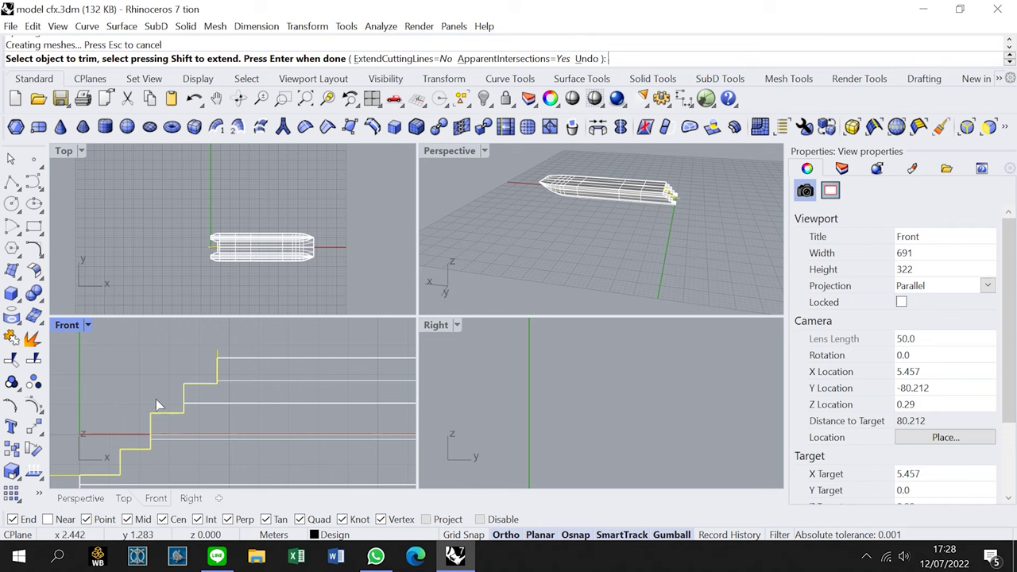
Step: Trim away the leftover cutting polyline at the stern in Perspective and finish the trim
{"action": "scroll", "coordinate": [158, 404], "scroll_direction": "down", "scroll_amount": 2}
{"action": "right_click_drag", "start_coordinate": [647, 187], "coordinate": [630, 237]}
{"action": "scroll", "coordinate": [631, 238], "scroll_direction": "up", "scroll_amount": 5}
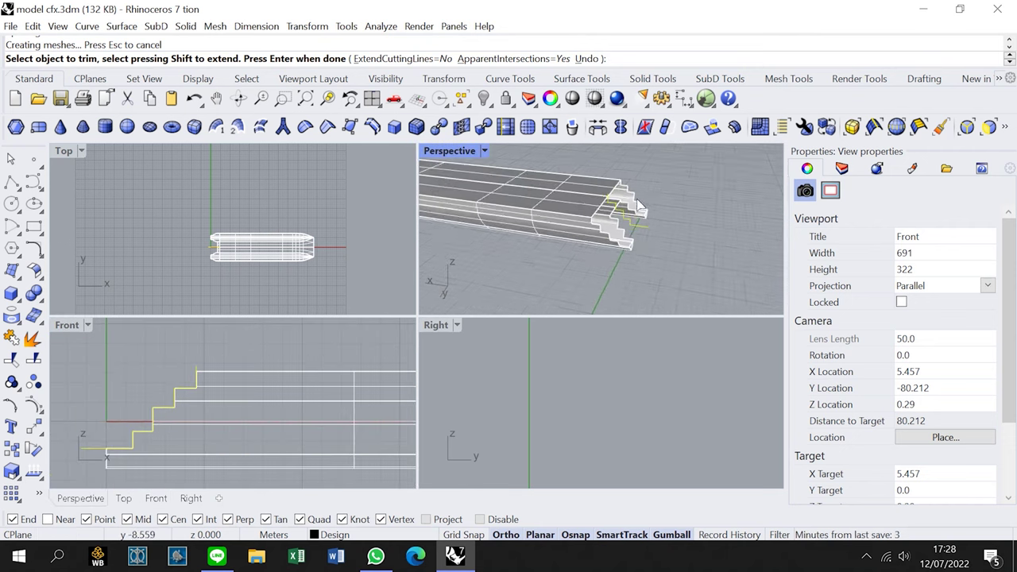
{"action": "left_click", "coordinate": [653, 240]}
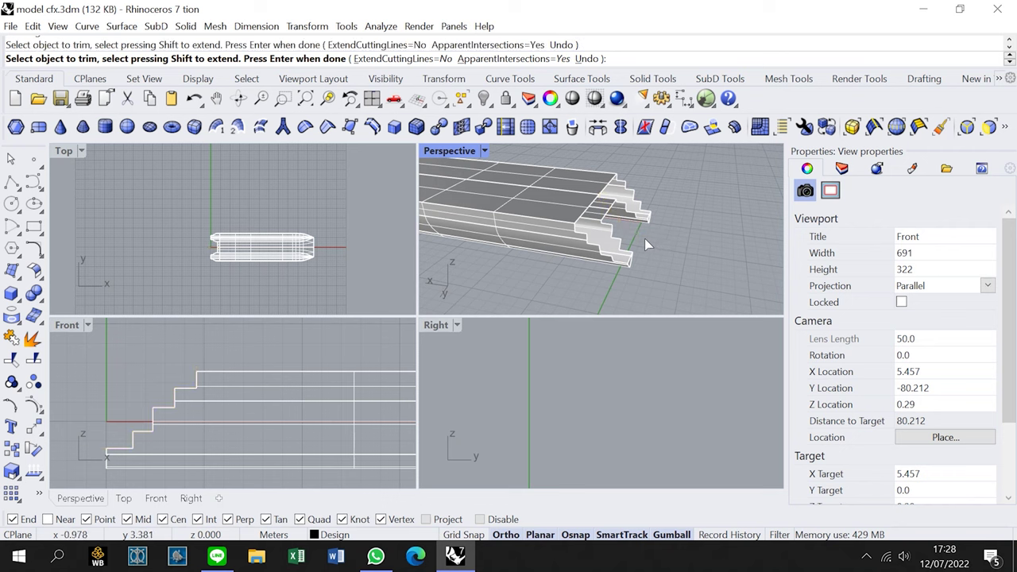
{"action": "scroll", "coordinate": [643, 235], "scroll_direction": "down", "scroll_amount": 6}
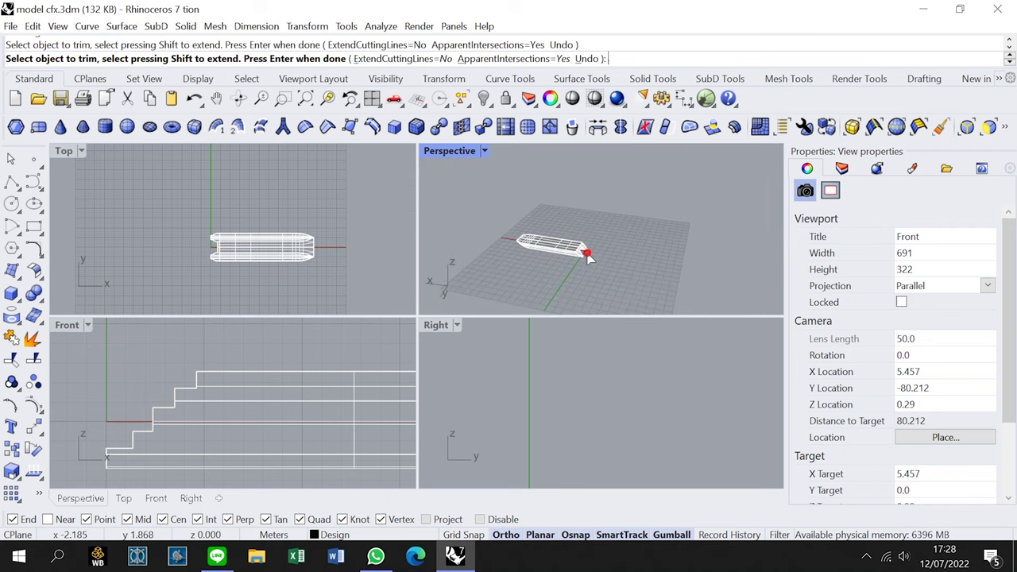
{"action": "left_click", "coordinate": [588, 256]}
{"action": "scroll", "coordinate": [587, 259], "scroll_direction": "up", "scroll_amount": 4}
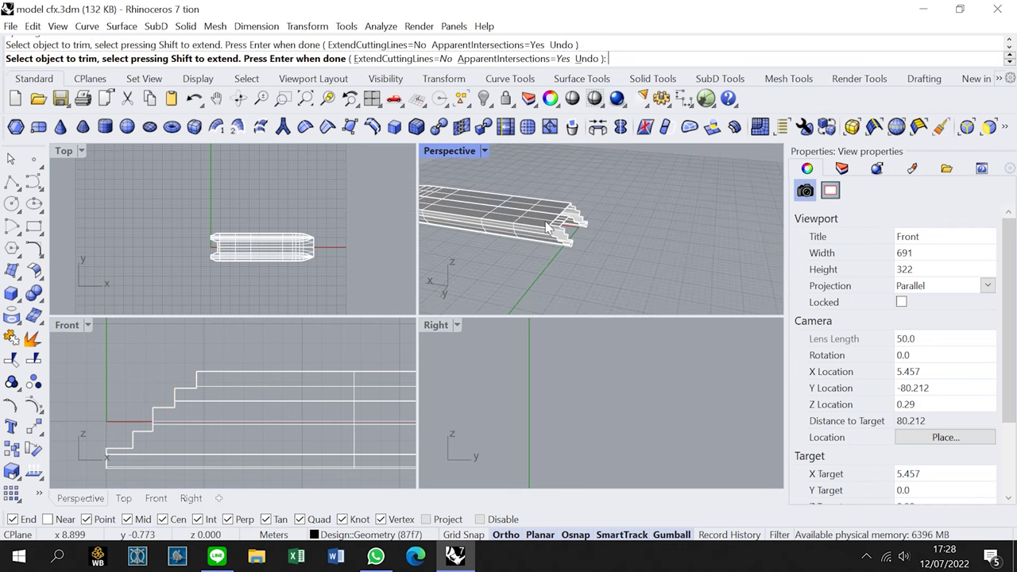
{"action": "key", "text": "Return"}
Step: Join all the hull surfaces into one polysurface and reselect it to check the join
{"action": "scroll", "coordinate": [759, 251], "scroll_direction": "up", "scroll_amount": 5}
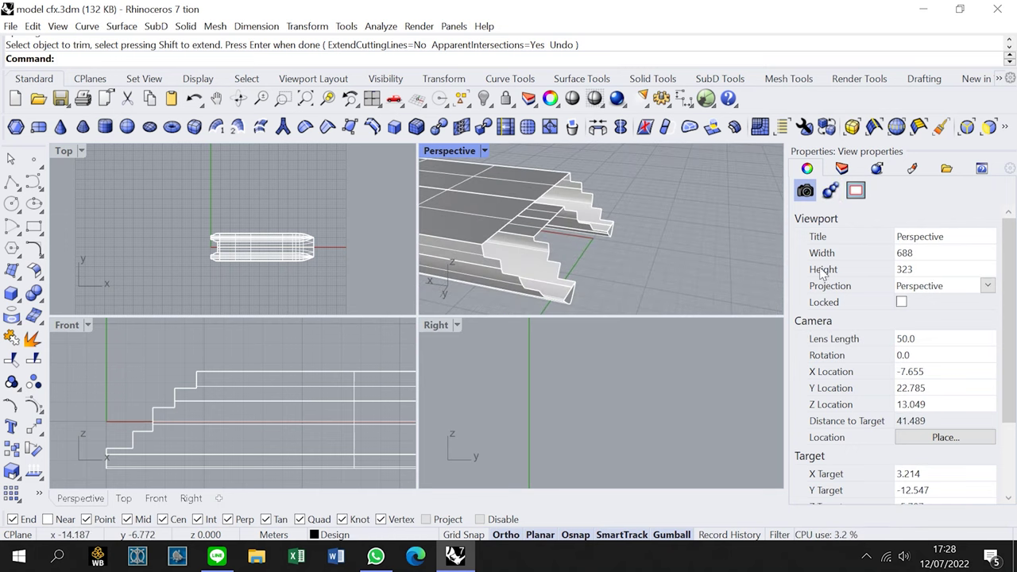
{"action": "scroll", "coordinate": [648, 218], "scroll_direction": "down", "scroll_amount": 7}
{"action": "left_click", "coordinate": [640, 219]}
{"action": "scroll", "coordinate": [641, 220], "scroll_direction": "down", "scroll_amount": 3}
{"action": "left_click", "coordinate": [676, 183]}
{"action": "left_click_drag", "start_coordinate": [708, 258], "coordinate": [465, 181]}
{"action": "key", "text": "ctrl+a"}
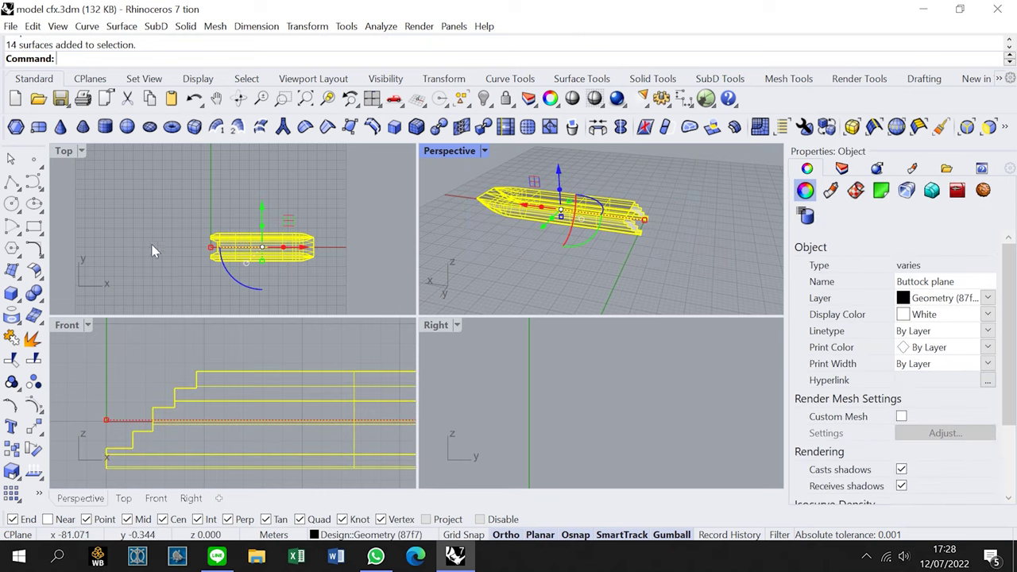
{"action": "left_click", "coordinate": [11, 338]}
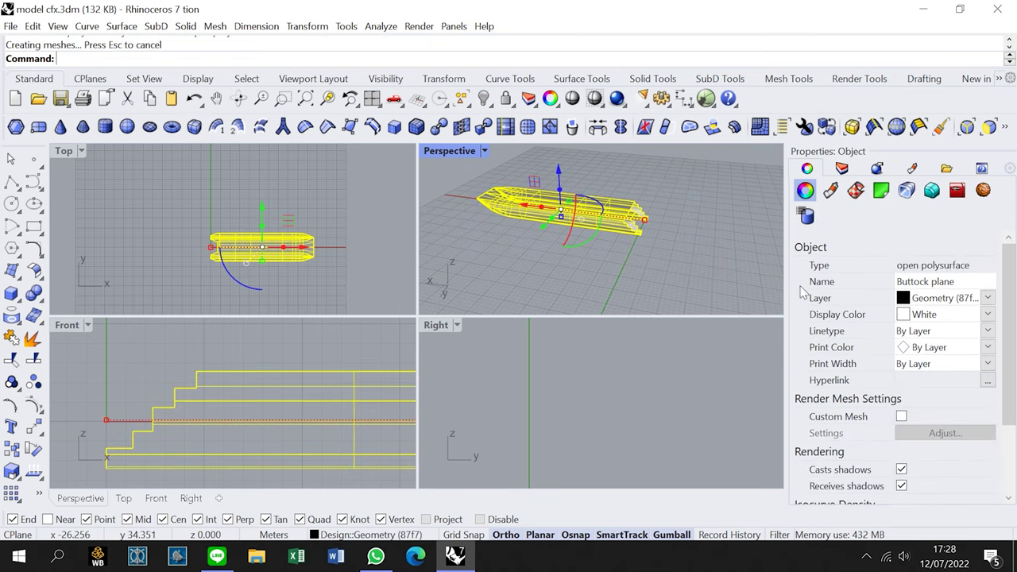
{"action": "left_click", "coordinate": [623, 281]}
{"action": "left_click", "coordinate": [596, 248]}
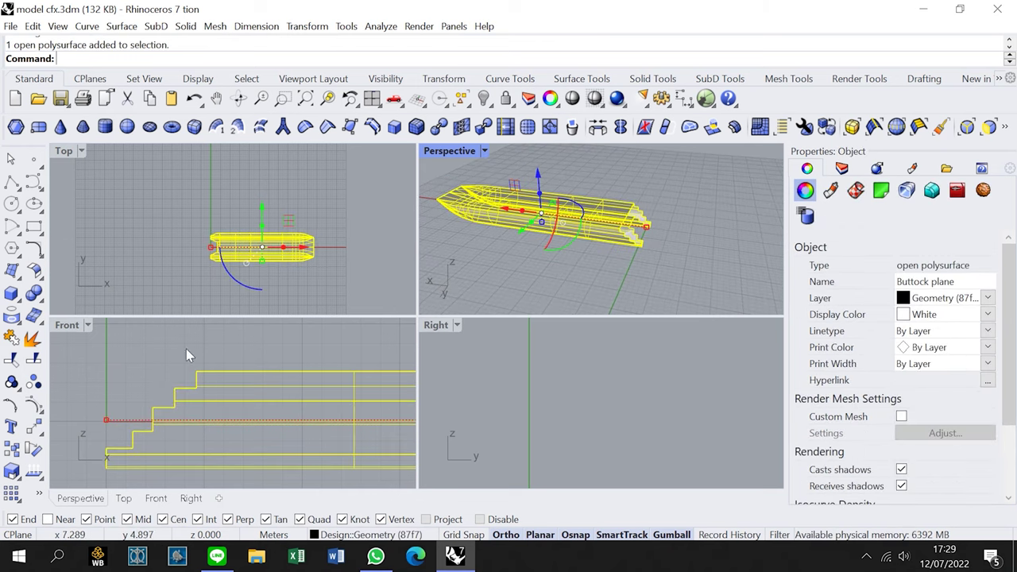
Step: Explode the joined hull polysurface back into separate surfaces and deselect them
{"action": "left_click", "coordinate": [33, 339]}
{"action": "scroll", "coordinate": [643, 239], "scroll_direction": "up", "scroll_amount": 3}
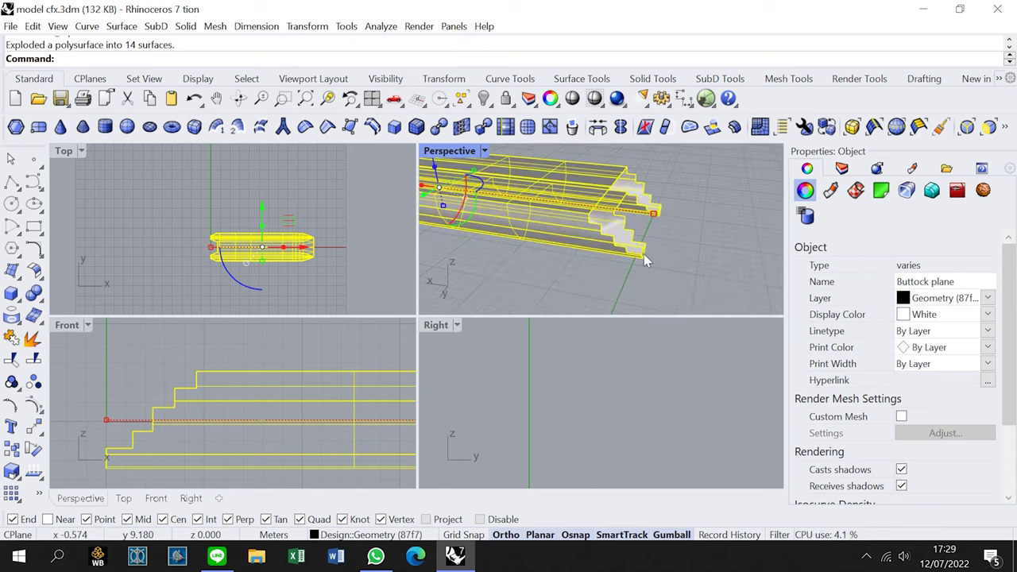
{"action": "left_click", "coordinate": [731, 257]}
{"action": "scroll", "coordinate": [623, 289], "scroll_direction": "up", "scroll_amount": 2}
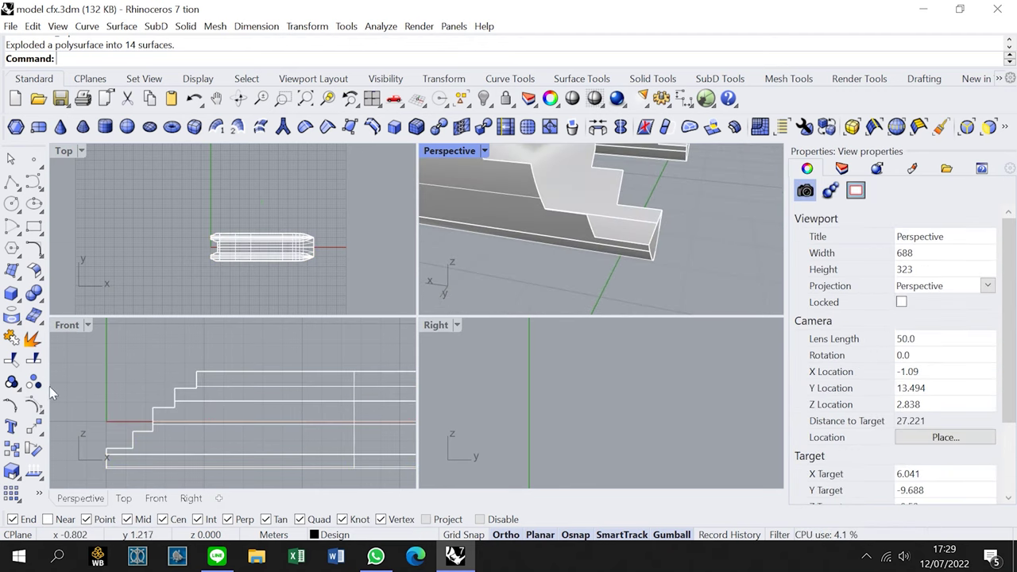
Step: Try to cover the lowest stern step with a network surface built from its edge curves
{"action": "left_click", "coordinate": [11, 270]}
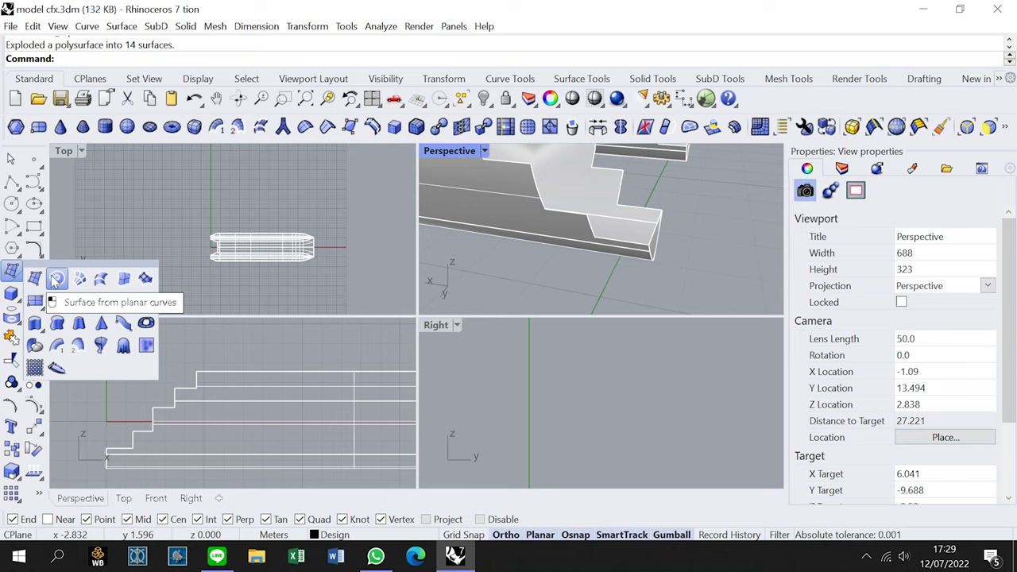
{"action": "left_click", "coordinate": [55, 279]}
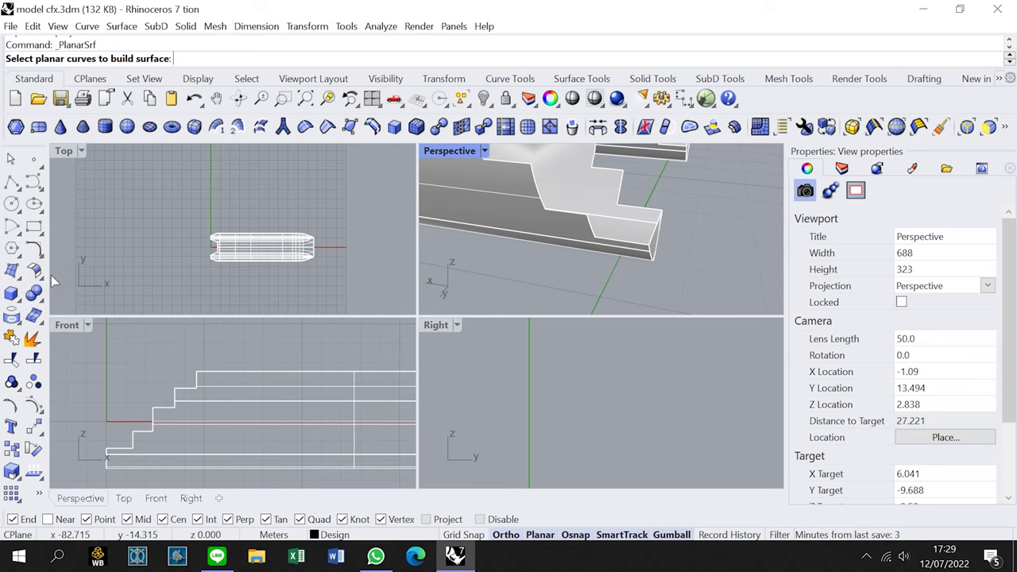
{"action": "left_click", "coordinate": [12, 271]}
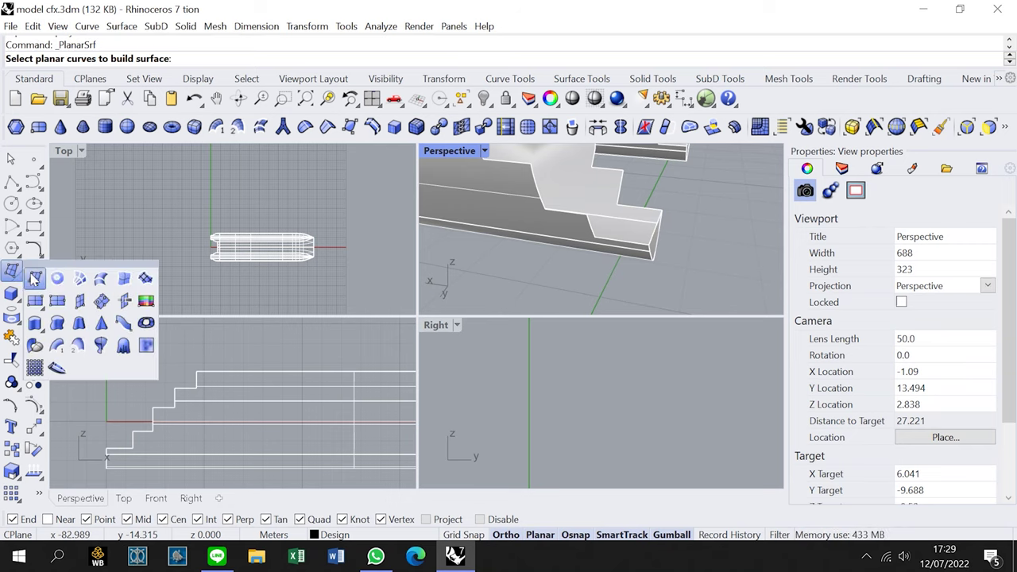
{"action": "left_click", "coordinate": [77, 279]}
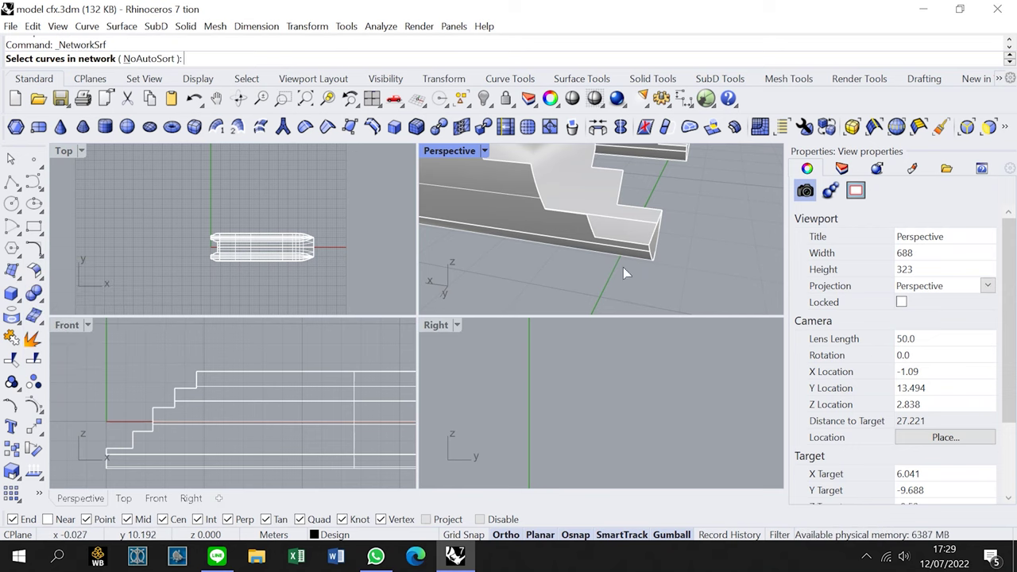
{"action": "left_click", "coordinate": [659, 219]}
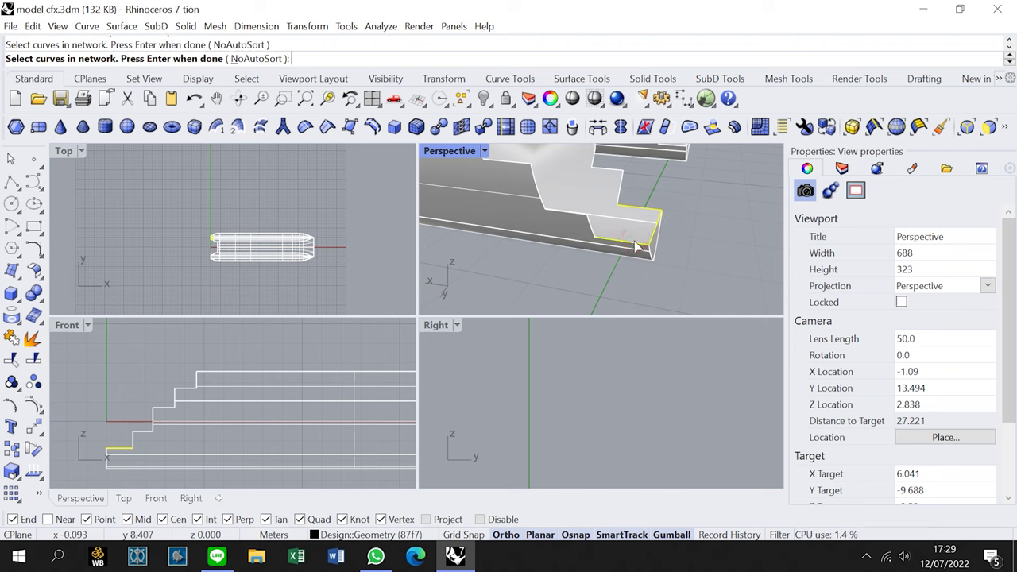
{"action": "key", "text": "Return"}
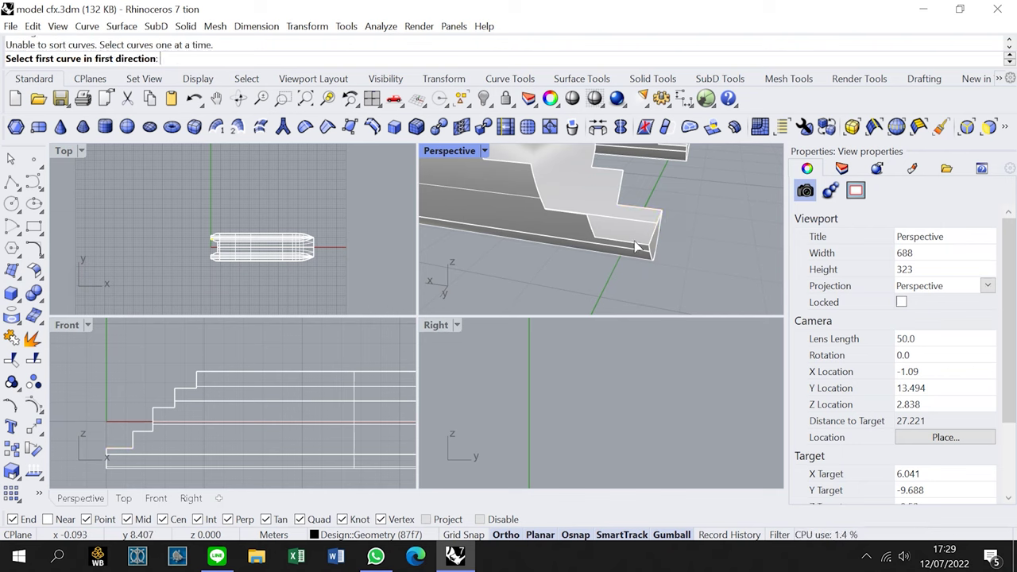
{"action": "left_click", "coordinate": [19, 281]}
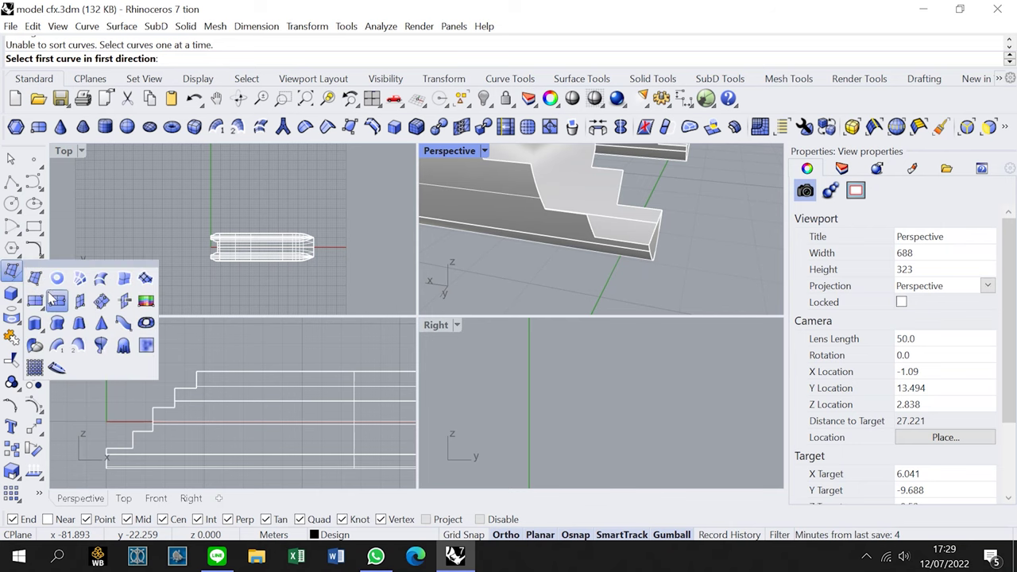
{"action": "left_click", "coordinate": [139, 216]}
Step: Draw polylines across the near hull along the inner edges of the lowest and second stern treads
{"action": "left_click", "coordinate": [9, 182]}
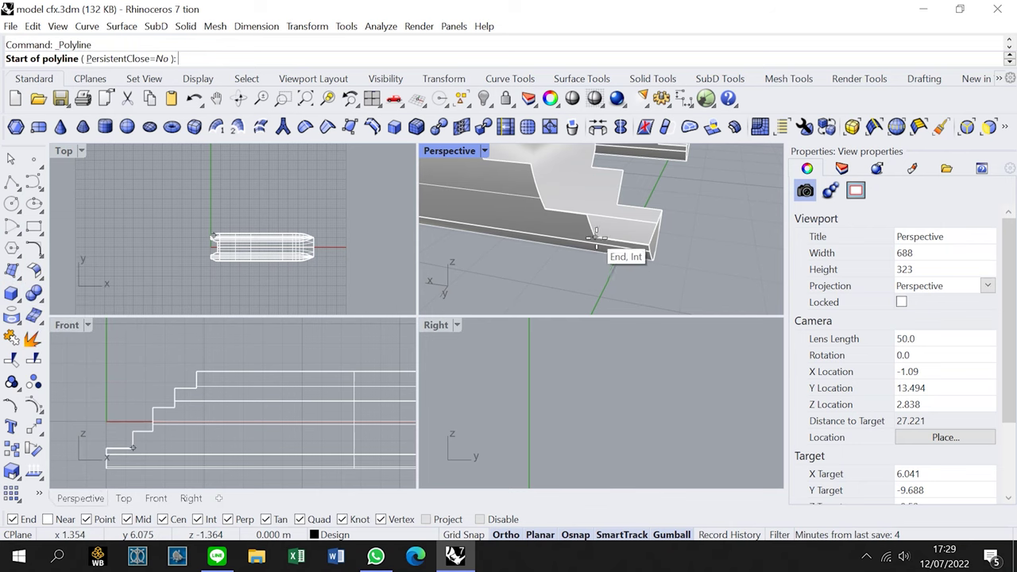
{"action": "left_click", "coordinate": [594, 237]}
{"action": "left_click", "coordinate": [616, 205]}
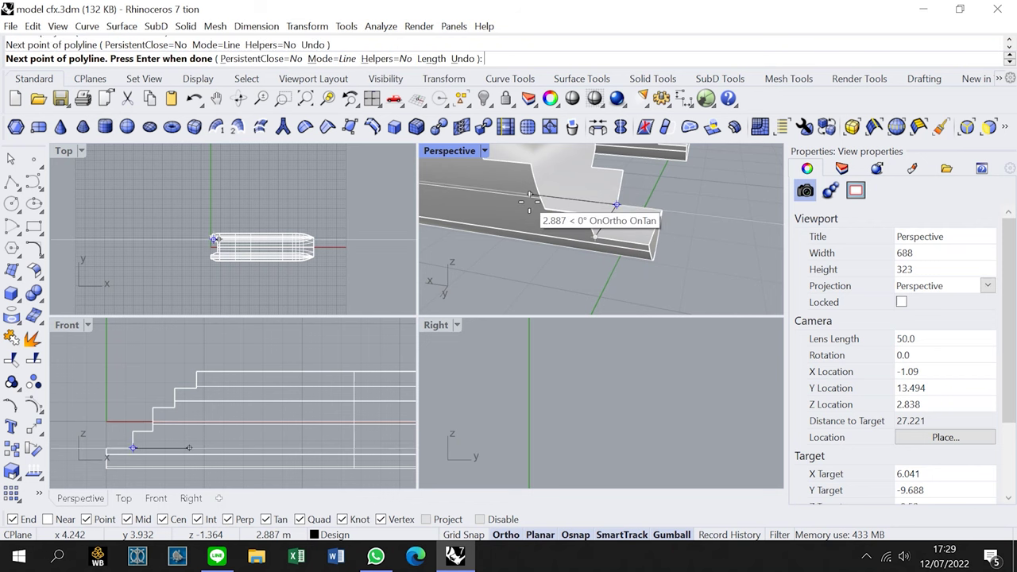
{"action": "key", "text": "Return"}
{"action": "key", "text": "Return"}
{"action": "left_click", "coordinate": [545, 209]}
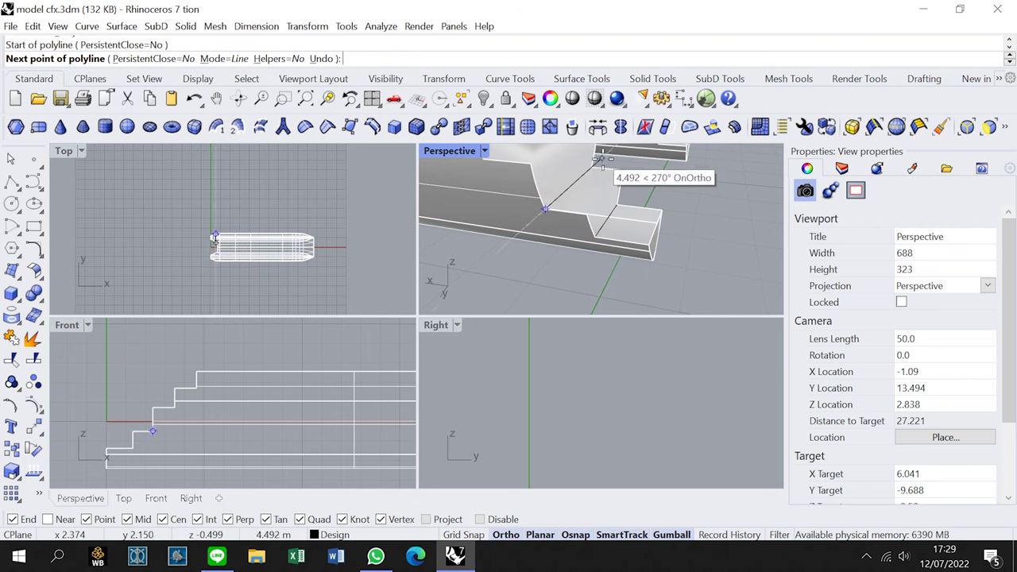
{"action": "left_click", "coordinate": [594, 159]}
{"action": "key", "text": "Return"}
Step: Draw a polyline across the near hull along the outer edge of the third stern tread
{"action": "scroll", "coordinate": [556, 183], "scroll_direction": "down", "scroll_amount": 2}
{"action": "key", "text": "Return"}
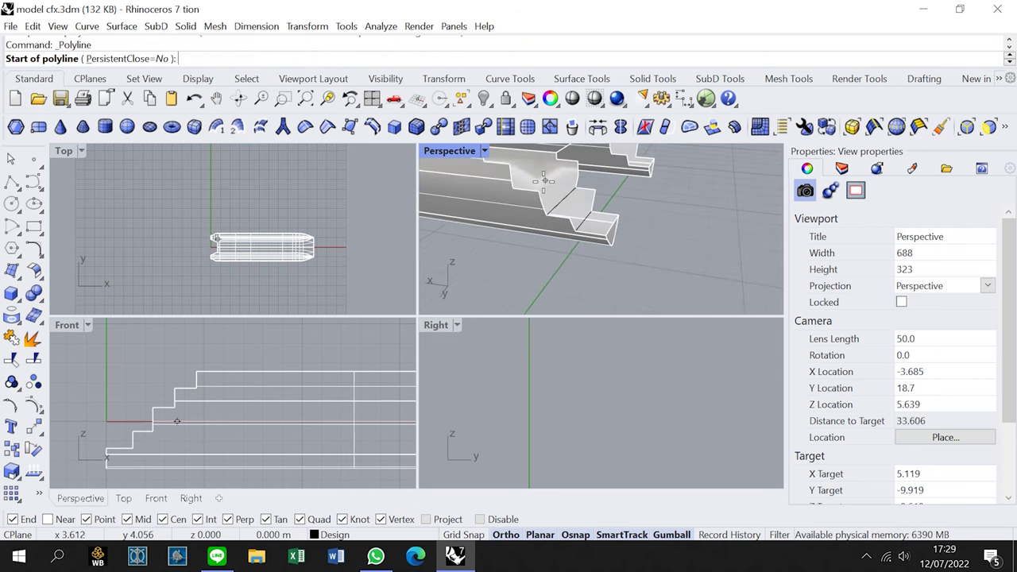
{"action": "left_click", "coordinate": [538, 189]}
{"action": "left_click", "coordinate": [576, 160]}
{"action": "key", "text": "Return"}
Step: Draw a polyline across the near hull along the inner edge of the third stern tread
{"action": "scroll", "coordinate": [524, 220], "scroll_direction": "down", "scroll_amount": 2}
{"action": "scroll", "coordinate": [537, 197], "scroll_direction": "up", "scroll_amount": 2}
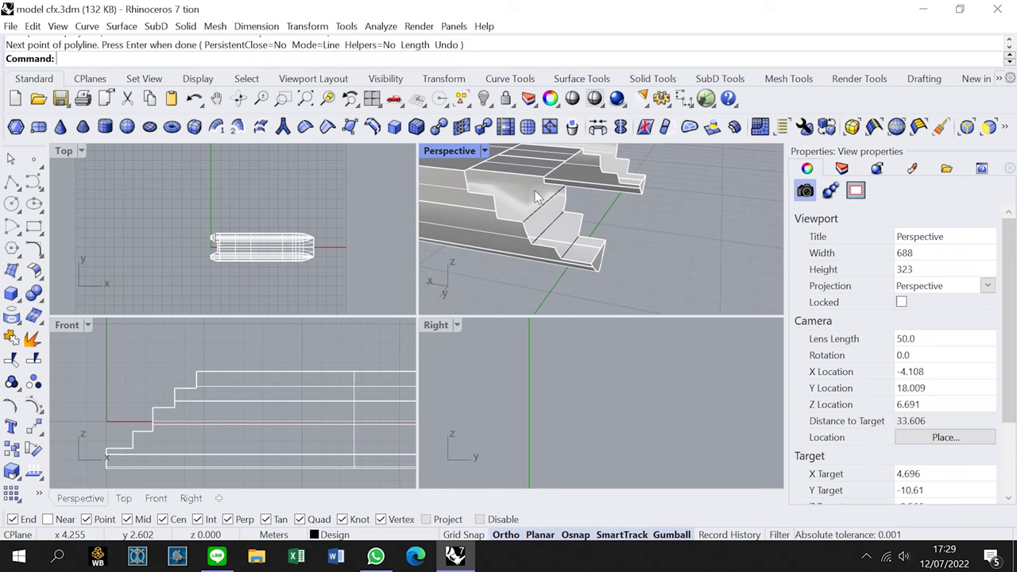
{"action": "scroll", "coordinate": [540, 189], "scroll_direction": "up", "scroll_amount": 2}
{"action": "scroll", "coordinate": [547, 178], "scroll_direction": "down", "scroll_amount": 2}
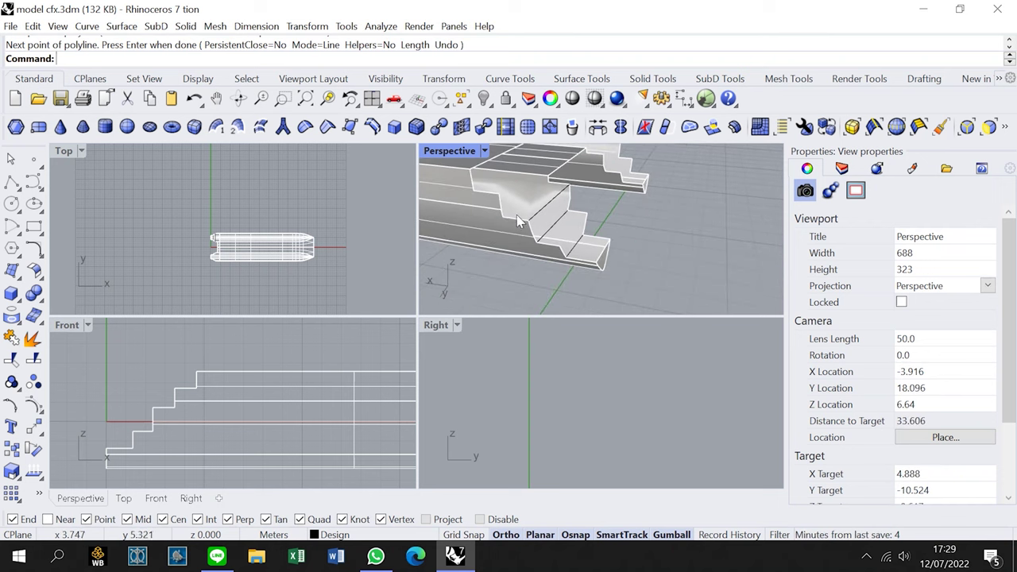
{"action": "key", "text": "Return"}
{"action": "left_click", "coordinate": [502, 213]}
{"action": "scroll", "coordinate": [524, 197], "scroll_direction": "up", "scroll_amount": 2}
{"action": "left_click", "coordinate": [566, 200]}
{"action": "key", "text": "Return"}
Step: Draw a polyline across the far hull along the inner edge of its third stern tread
{"action": "scroll", "coordinate": [567, 199], "scroll_direction": "down", "scroll_amount": 4}
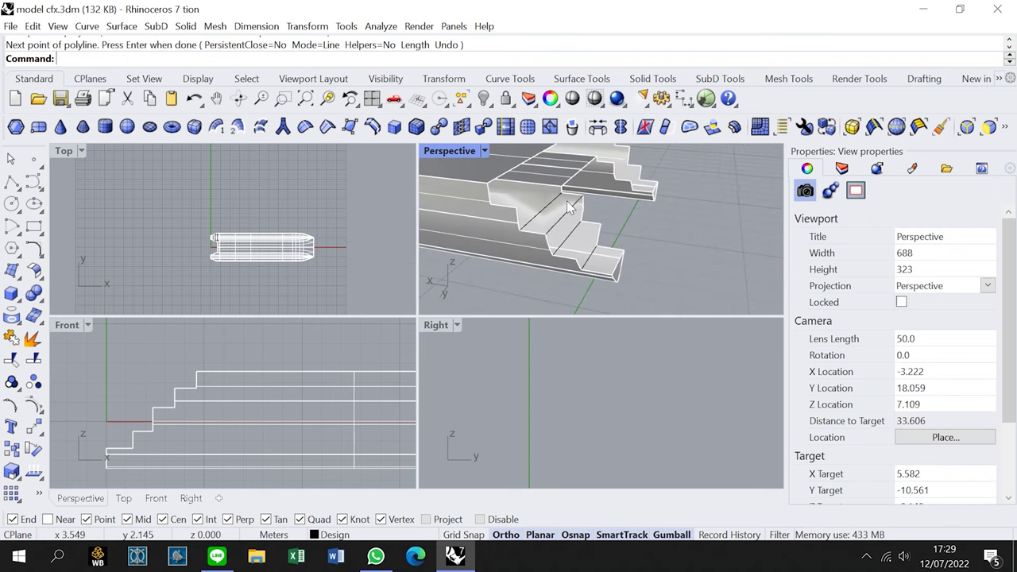
{"action": "scroll", "coordinate": [554, 209], "scroll_direction": "down", "scroll_amount": 1}
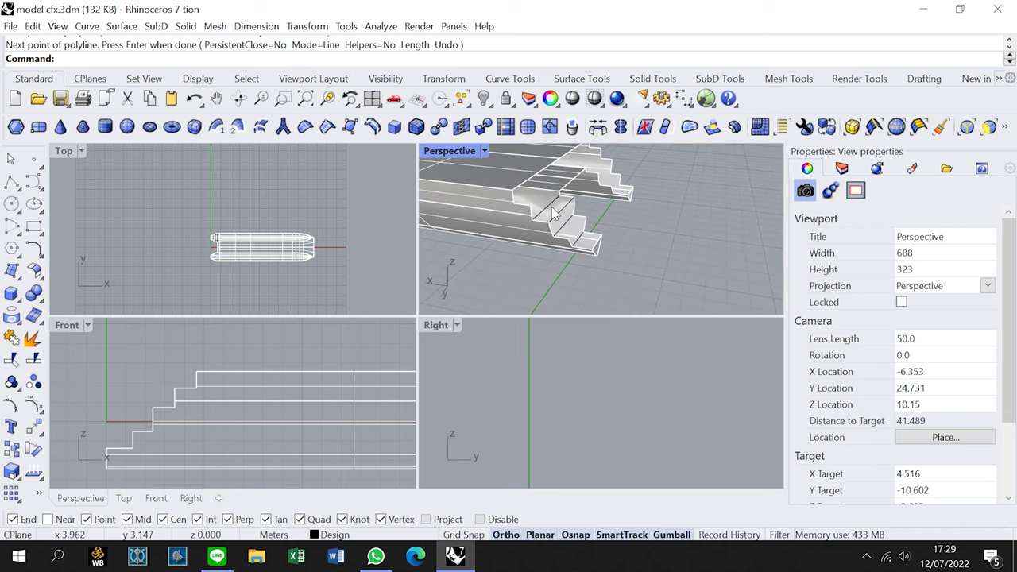
{"action": "scroll", "coordinate": [556, 212], "scroll_direction": "up", "scroll_amount": 2}
{"action": "key", "text": "Return"}
{"action": "left_click", "coordinate": [588, 182]}
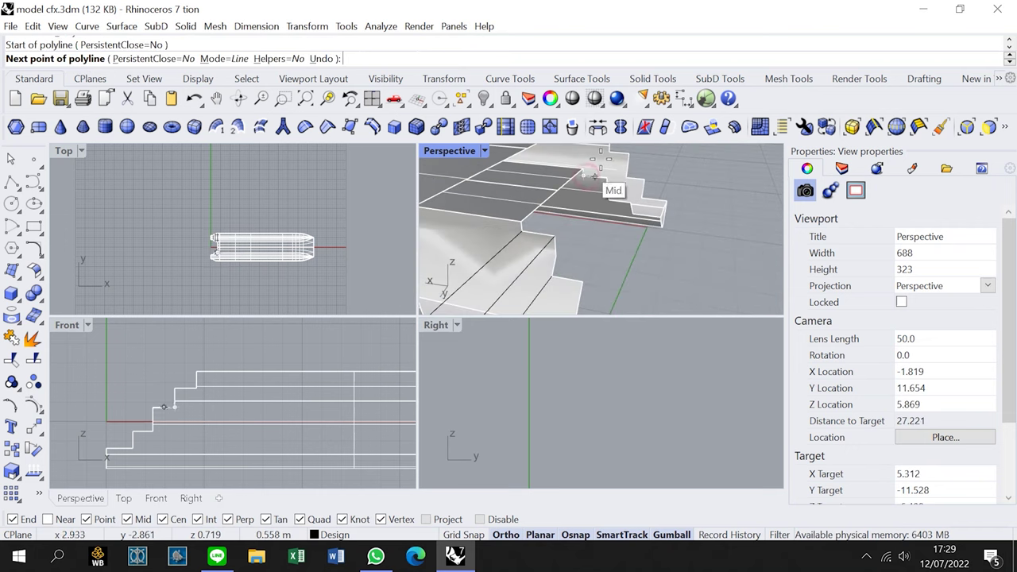
{"action": "left_click", "coordinate": [600, 159]}
{"action": "key", "text": "Return"}
Step: Draw a polyline about 14.32 m long spanning both hulls along the outer edge of the fourth stern tread
{"action": "scroll", "coordinate": [547, 218], "scroll_direction": "down", "scroll_amount": 2}
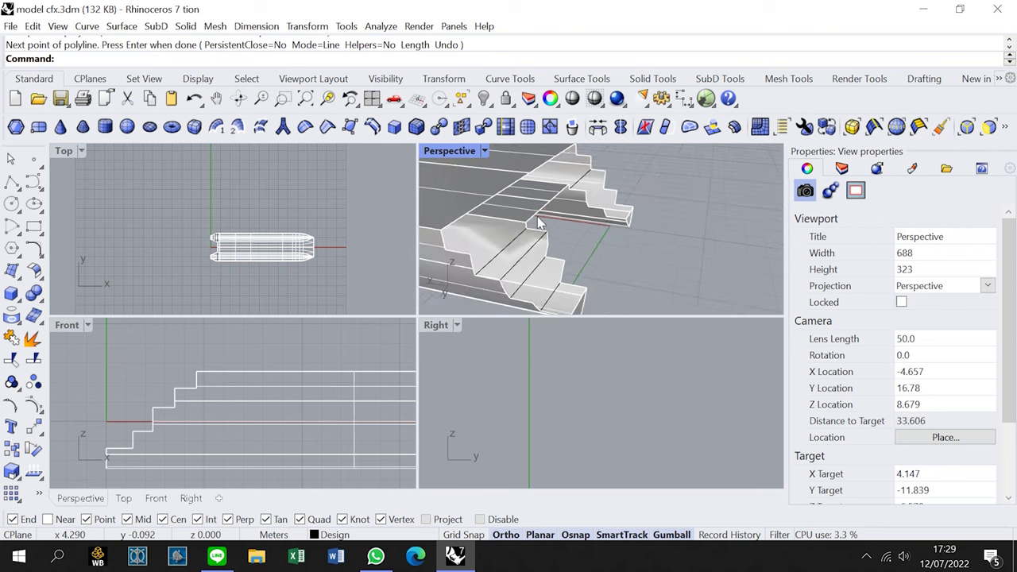
{"action": "key", "text": "Return"}
{"action": "left_click", "coordinate": [482, 243]}
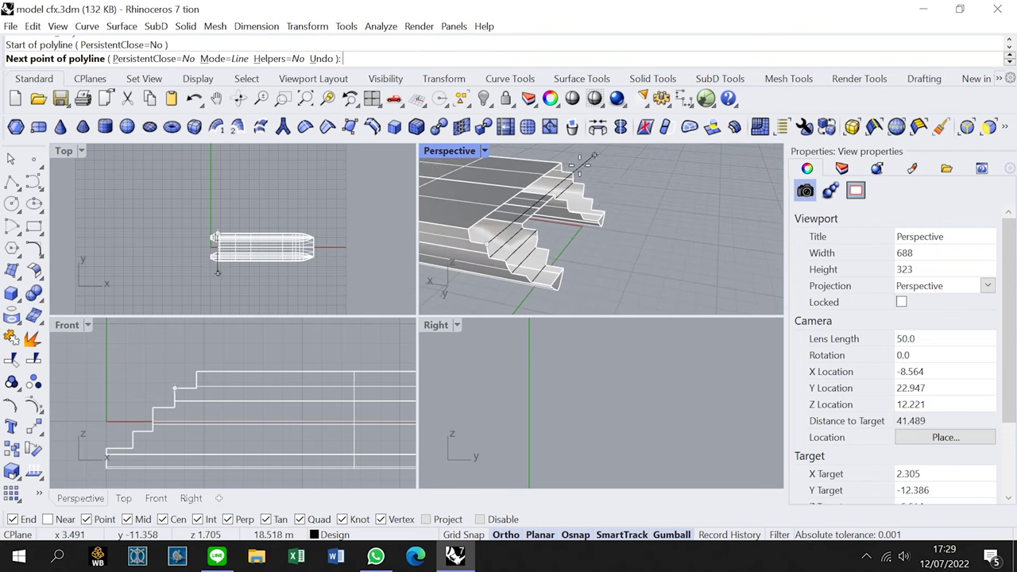
{"action": "scroll", "coordinate": [582, 187], "scroll_direction": "up", "scroll_amount": 2}
{"action": "scroll", "coordinate": [578, 170], "scroll_direction": "up", "scroll_amount": 1}
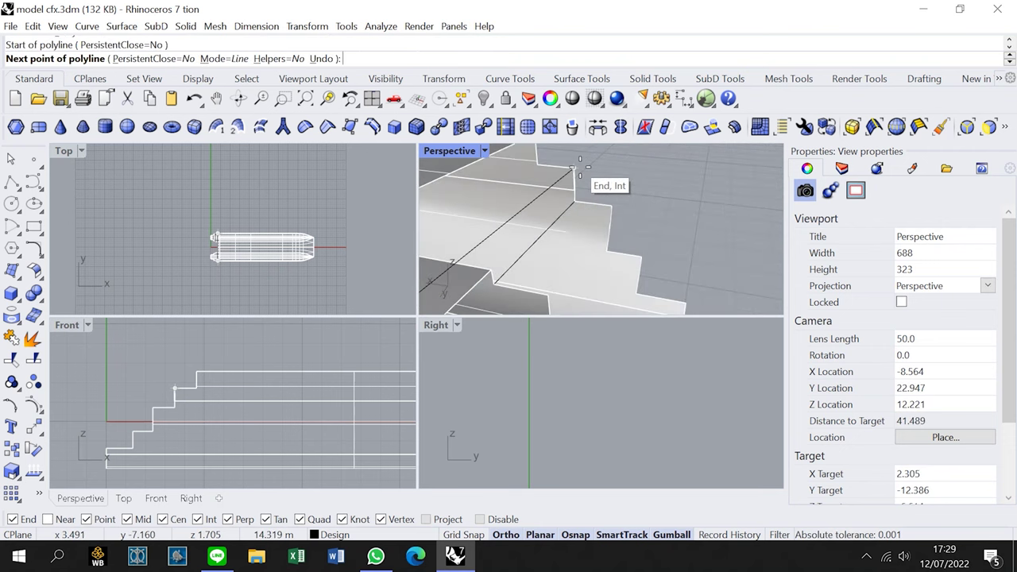
{"action": "left_click", "coordinate": [579, 168]}
{"action": "key", "text": "Return"}
{"action": "scroll", "coordinate": [533, 249], "scroll_direction": "down", "scroll_amount": 2}
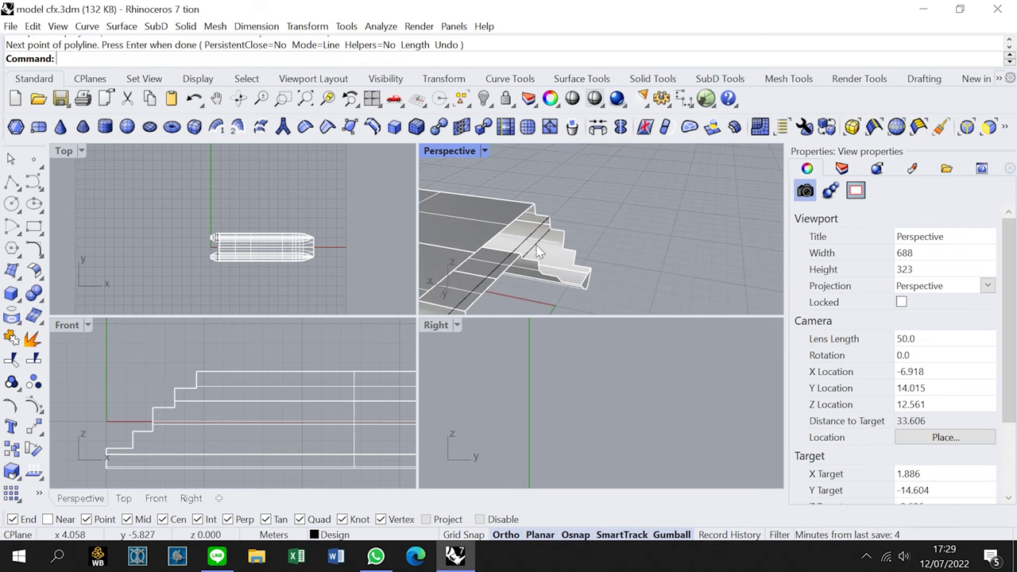
{"action": "scroll", "coordinate": [496, 289], "scroll_direction": "down", "scroll_amount": 4}
{"action": "right_click_drag", "start_coordinate": [490, 288], "coordinate": [482, 255]}
{"action": "scroll", "coordinate": [476, 282], "scroll_direction": "up", "scroll_amount": 2}
{"action": "key", "text": "Return"}
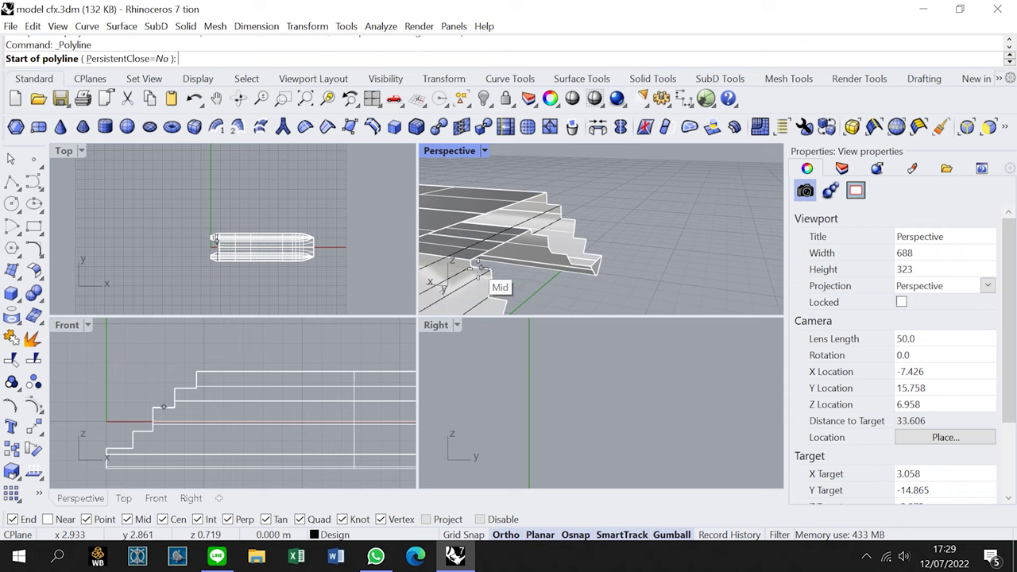
{"action": "left_click", "coordinate": [473, 264]}
{"action": "scroll", "coordinate": [533, 236], "scroll_direction": "up", "scroll_amount": 3}
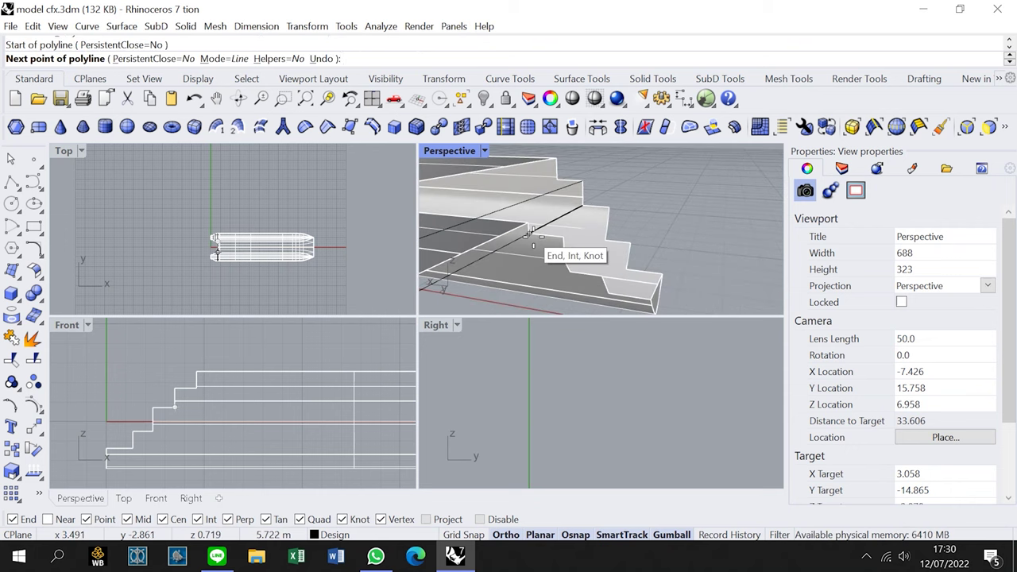
{"action": "key", "text": "Escape"}
Step: Draw a polyline about 14.32 m long spanning both hulls along the inner edge of the fourth stern tread
{"action": "scroll", "coordinate": [591, 178], "scroll_direction": "down", "scroll_amount": 2}
{"action": "scroll", "coordinate": [537, 208], "scroll_direction": "up", "scroll_amount": 2}
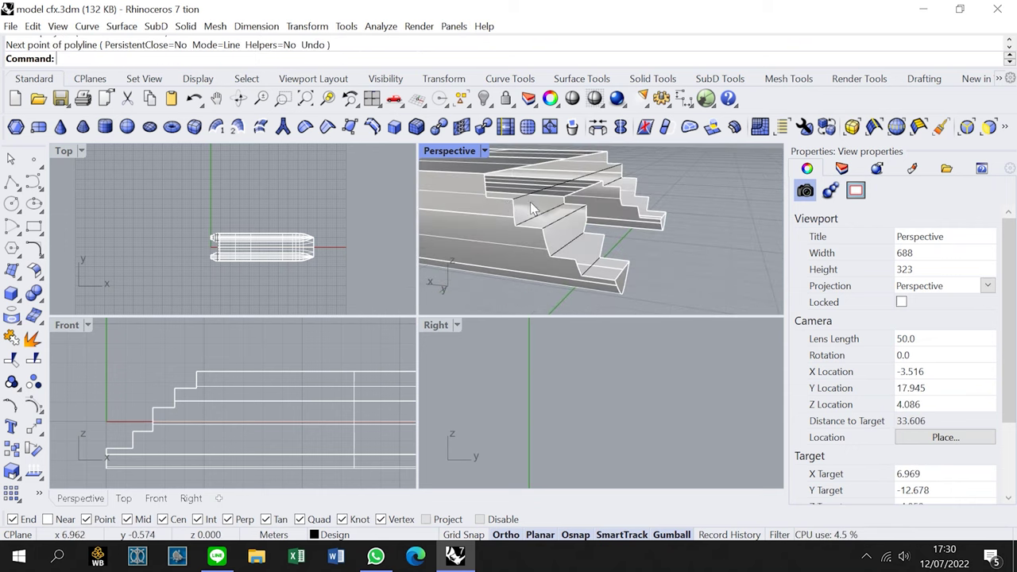
{"action": "scroll", "coordinate": [509, 208], "scroll_direction": "up", "scroll_amount": 1}
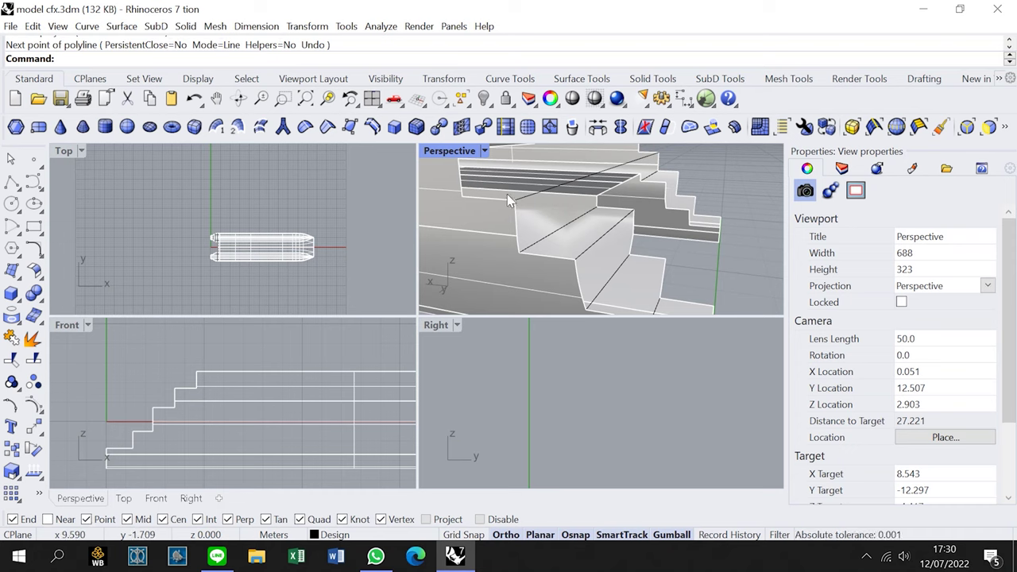
{"action": "scroll", "coordinate": [509, 203], "scroll_direction": "down", "scroll_amount": 3}
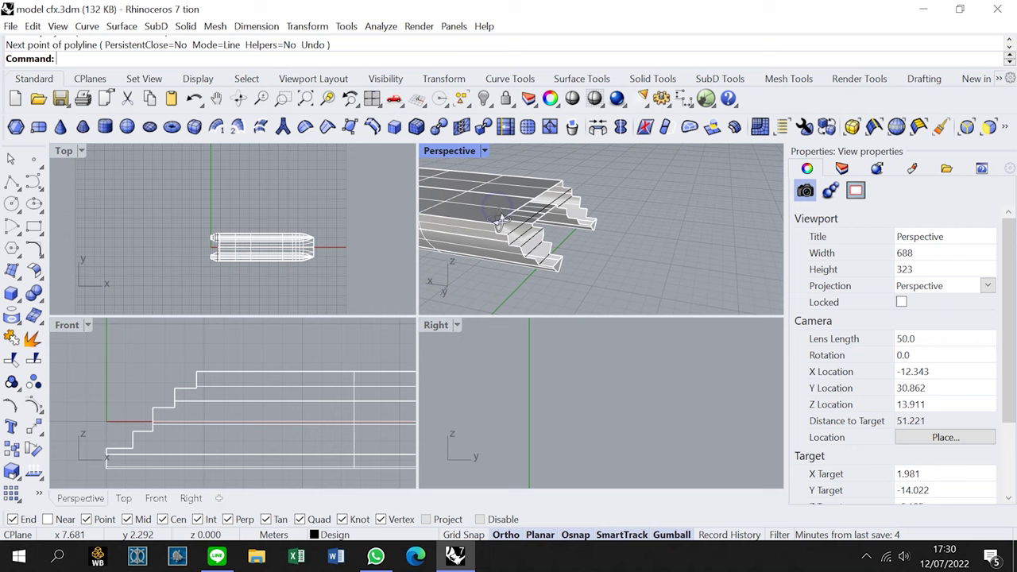
{"action": "scroll", "coordinate": [509, 233], "scroll_direction": "up", "scroll_amount": 2}
{"action": "right_click", "coordinate": [499, 229]}
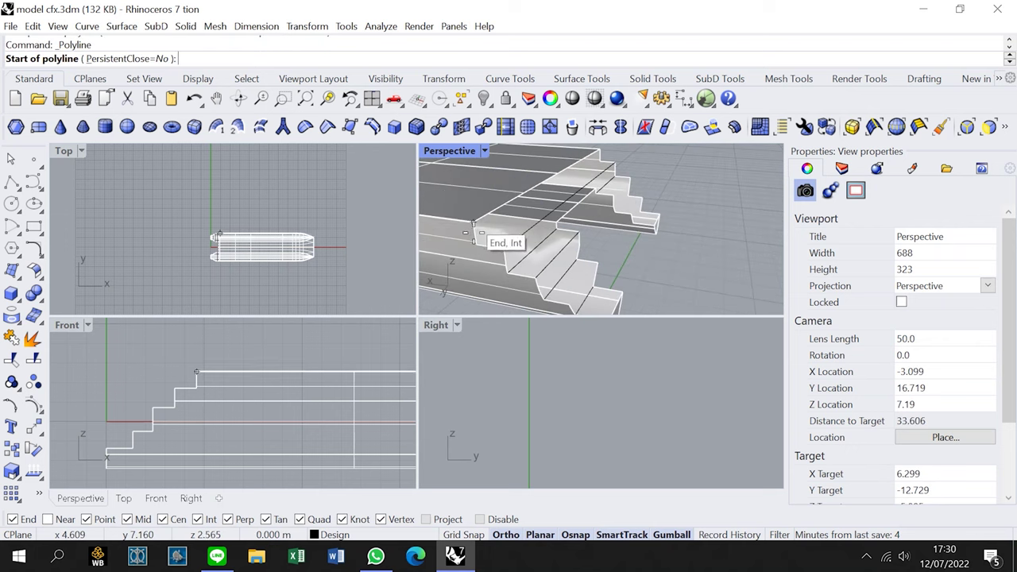
{"action": "left_click", "coordinate": [477, 244]}
{"action": "scroll", "coordinate": [601, 157], "scroll_direction": "up", "scroll_amount": 8}
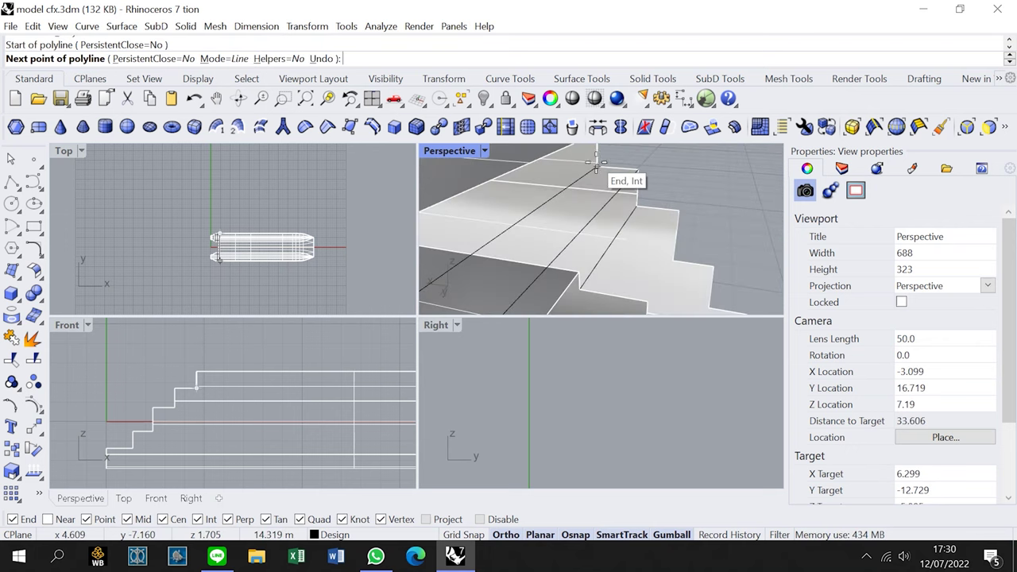
{"action": "left_click", "coordinate": [599, 165]}
{"action": "scroll", "coordinate": [584, 184], "scroll_direction": "down", "scroll_amount": 2}
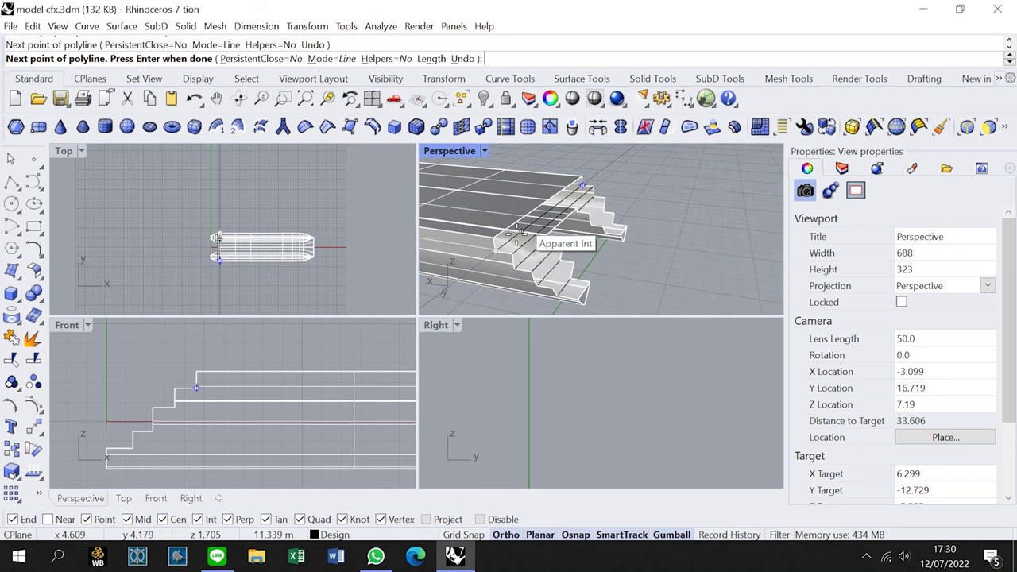
{"action": "right_click", "coordinate": [582, 186]}
Step: Create a planar surface over the near hull's lowest stern tread from its edges and the inner polyline
{"action": "scroll", "coordinate": [514, 233], "scroll_direction": "down", "scroll_amount": 3}
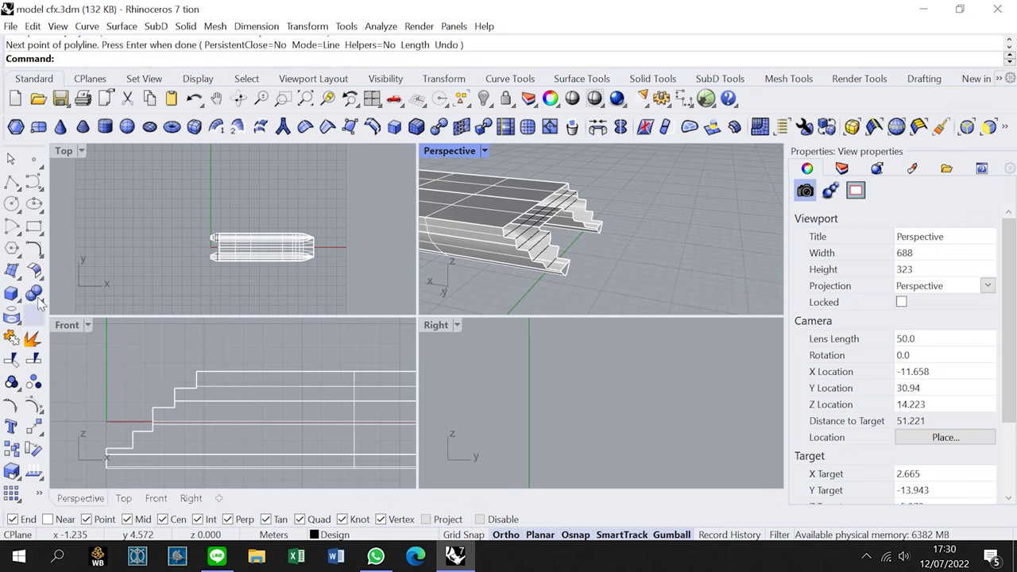
{"action": "left_click", "coordinate": [12, 270]}
{"action": "left_click", "coordinate": [55, 278]}
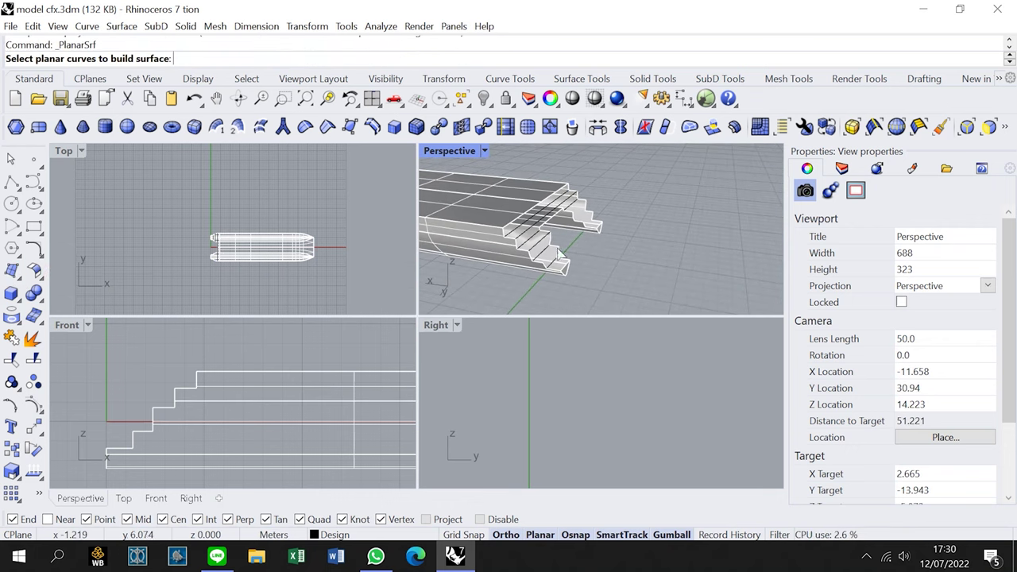
{"action": "scroll", "coordinate": [572, 262], "scroll_direction": "up", "scroll_amount": 2}
{"action": "left_click", "coordinate": [547, 284]}
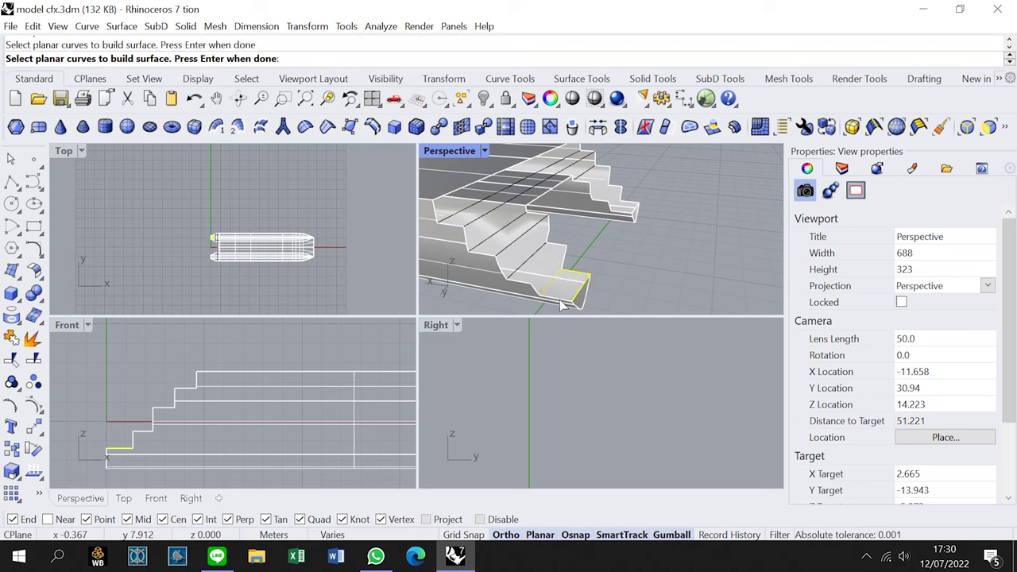
{"action": "key", "text": "Return"}
{"action": "scroll", "coordinate": [550, 258], "scroll_direction": "up", "scroll_amount": 3}
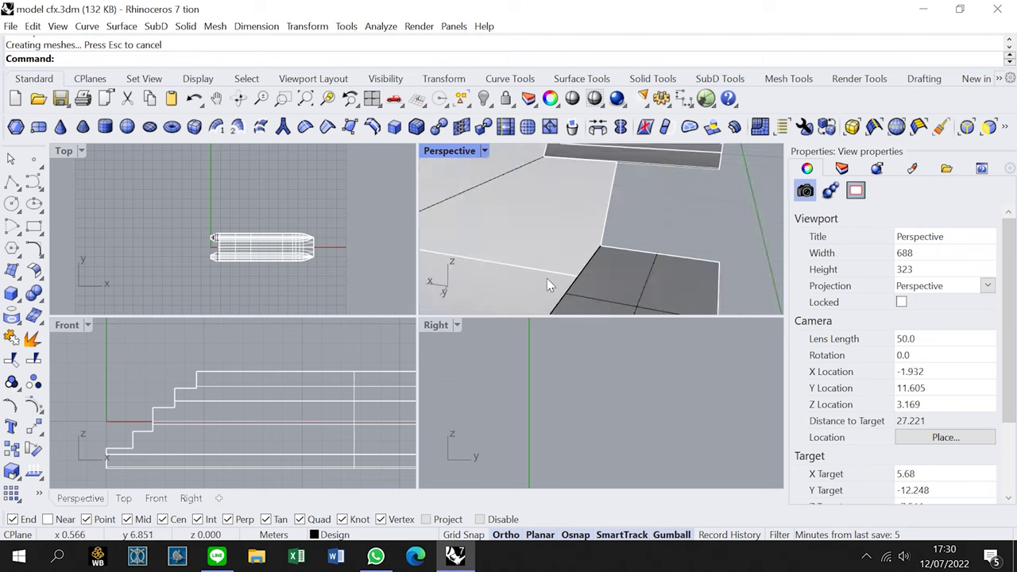
{"action": "scroll", "coordinate": [548, 251], "scroll_direction": "down", "scroll_amount": 2}
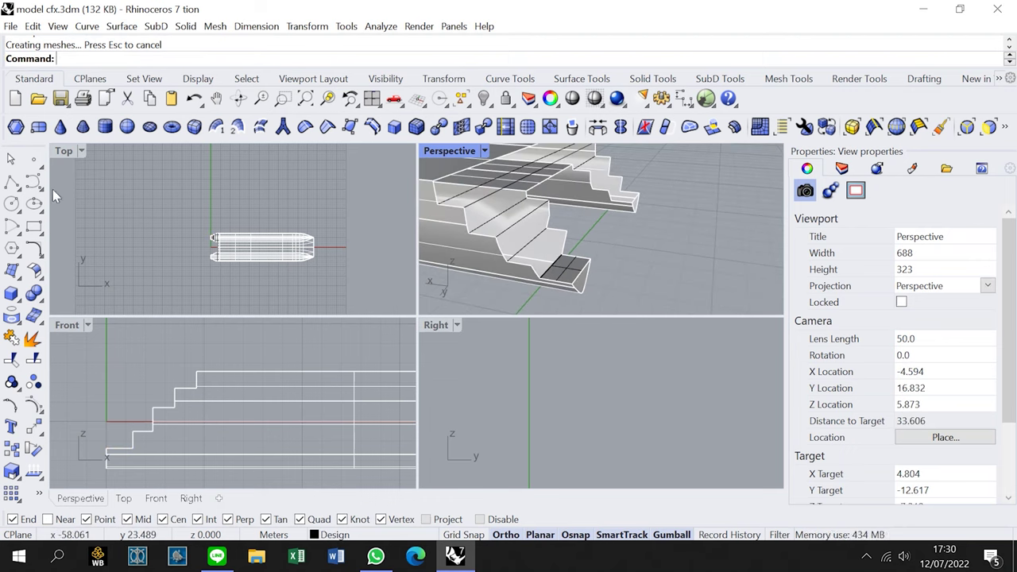
Step: Draw a polyline across the near hull along the outer edge of its second stern tread
{"action": "left_click", "coordinate": [12, 182]}
{"action": "scroll", "coordinate": [524, 267], "scroll_direction": "up", "scroll_amount": 2}
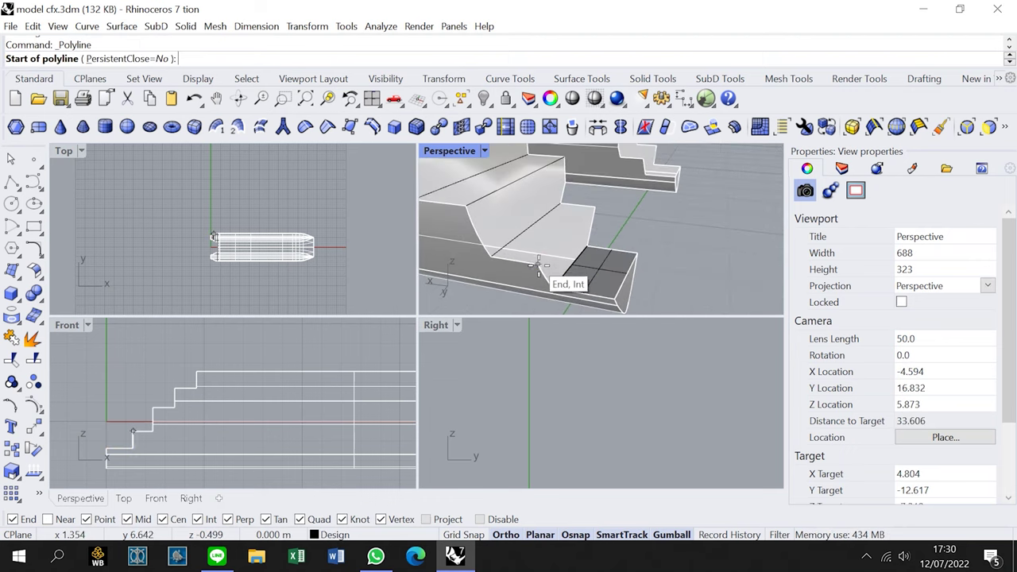
{"action": "left_click", "coordinate": [546, 280]}
{"action": "left_click", "coordinate": [596, 208]}
{"action": "key", "text": "Return"}
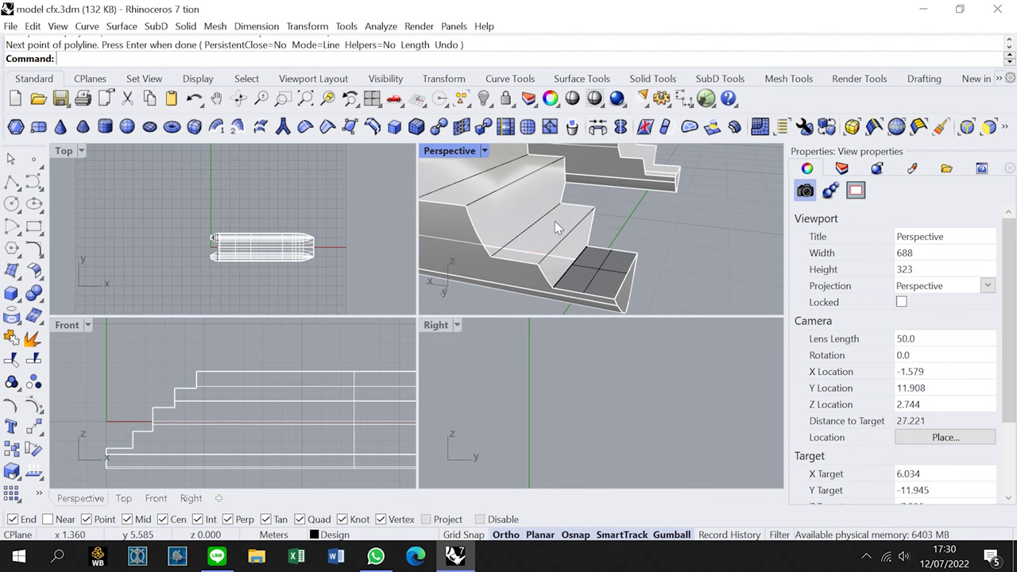
{"action": "scroll", "coordinate": [555, 221], "scroll_direction": "down", "scroll_amount": 2}
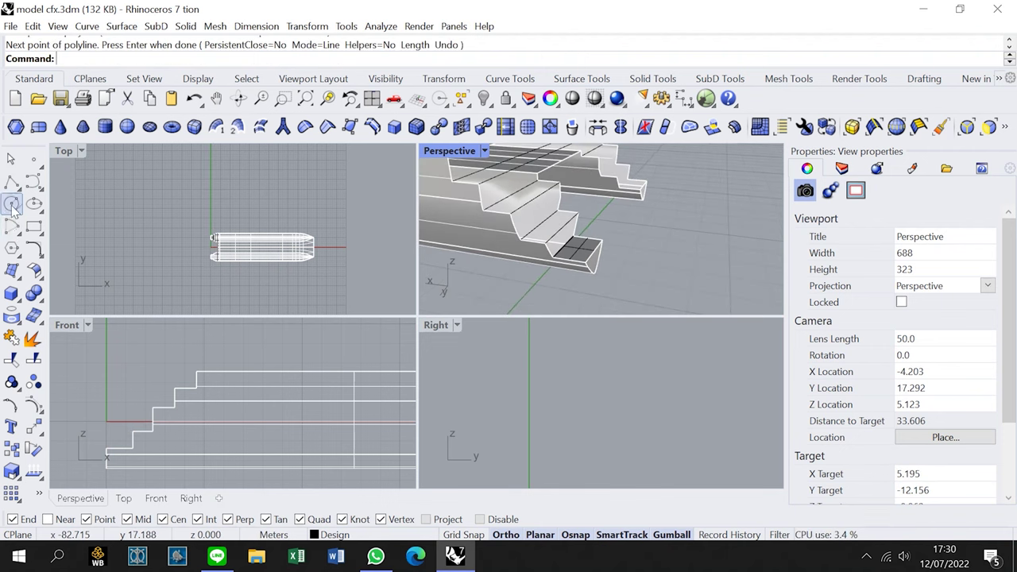
{"action": "left_click", "coordinate": [19, 278]}
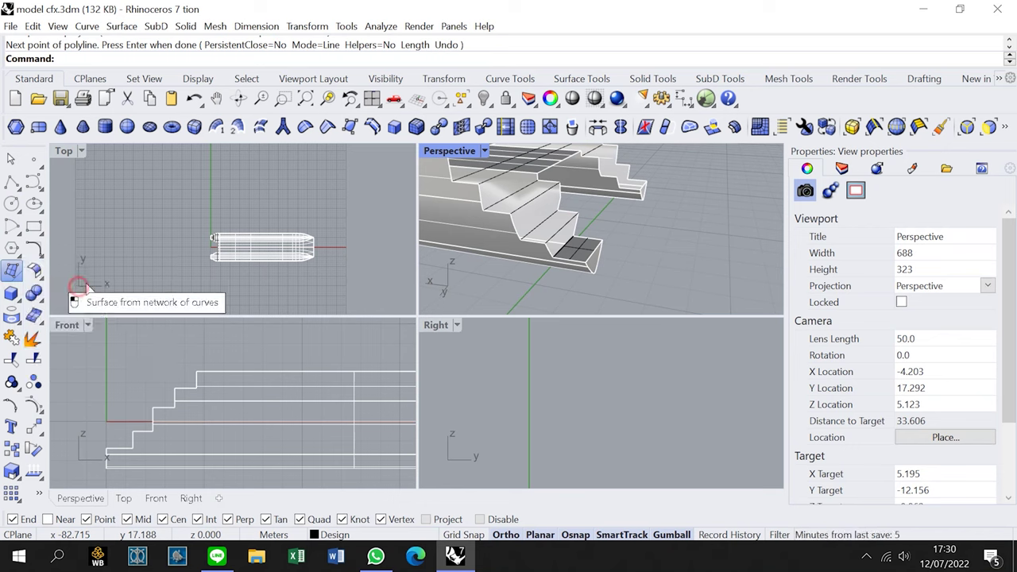
{"action": "left_click", "coordinate": [80, 285]}
{"action": "scroll", "coordinate": [570, 230], "scroll_direction": "up", "scroll_amount": 3}
{"action": "left_click", "coordinate": [571, 231]}
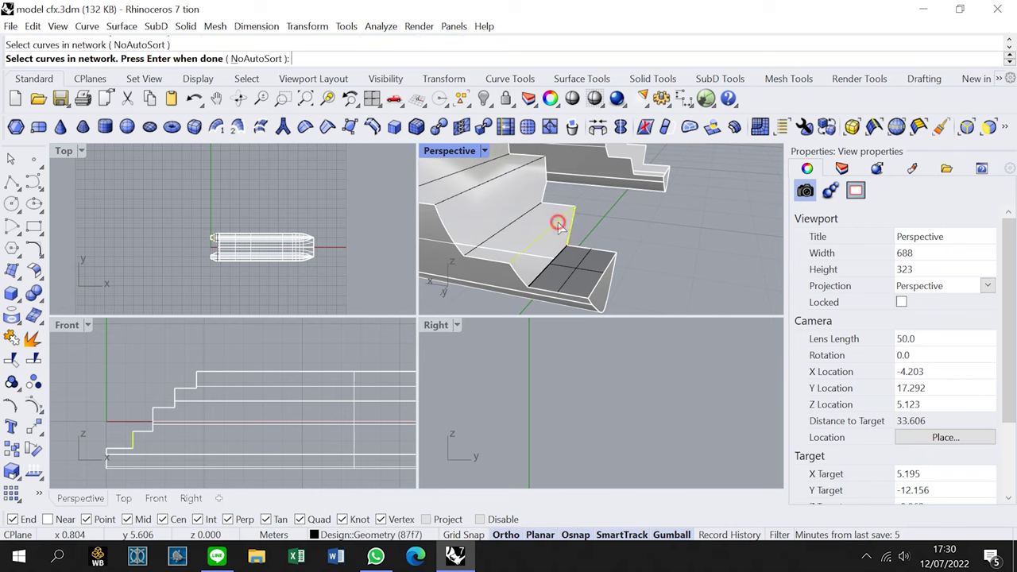
{"action": "left_click", "coordinate": [522, 284]}
{"action": "left_click", "coordinate": [522, 284]}
{"action": "left_click", "coordinate": [516, 275]}
{"action": "key", "text": "Return"}
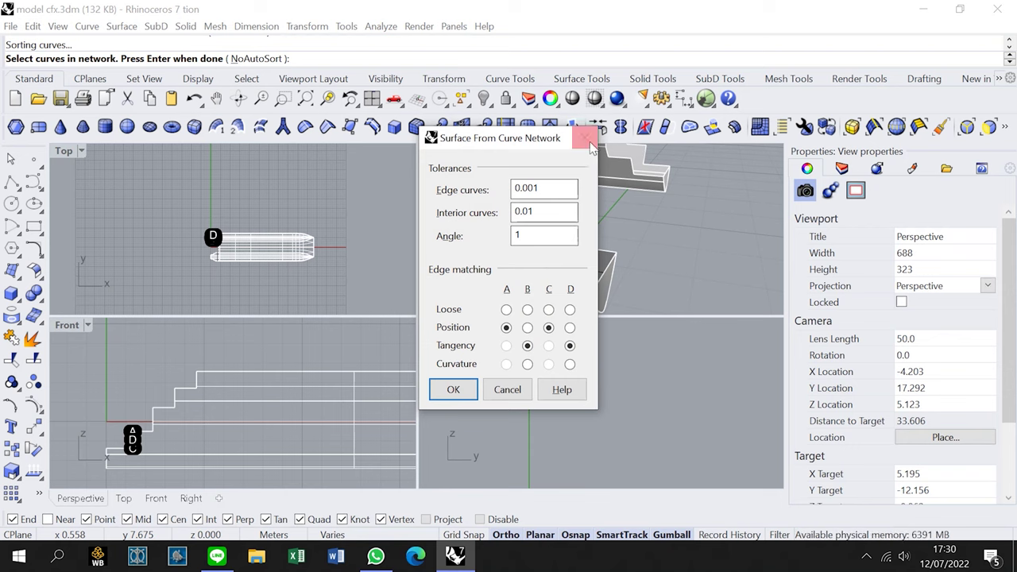
{"action": "key", "text": "Return"}
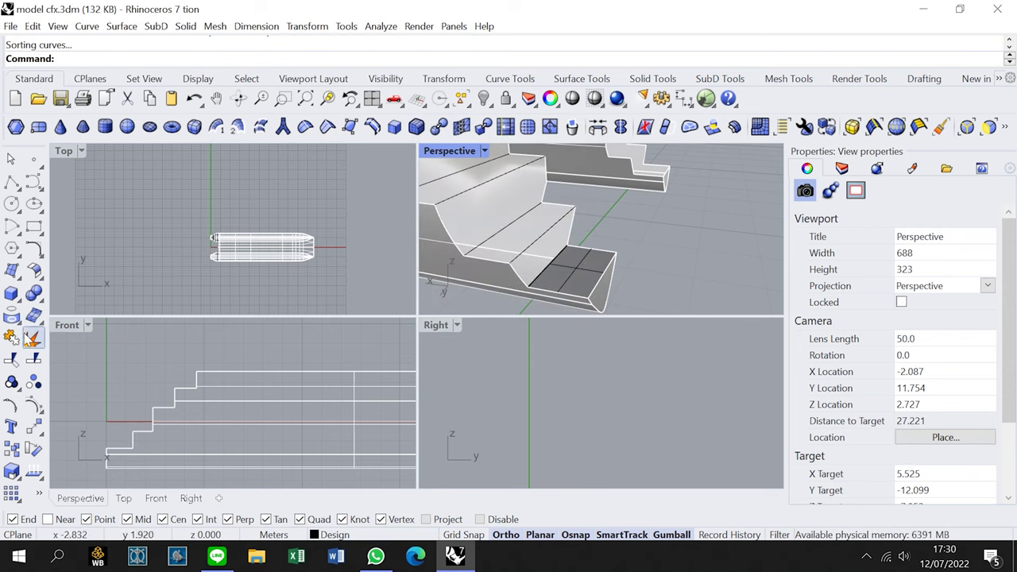
Step: Create a planar surface over the near hull's lowest stern riser from its side edges and the two polylines
{"action": "left_click", "coordinate": [18, 277]}
{"action": "left_click", "coordinate": [58, 278]}
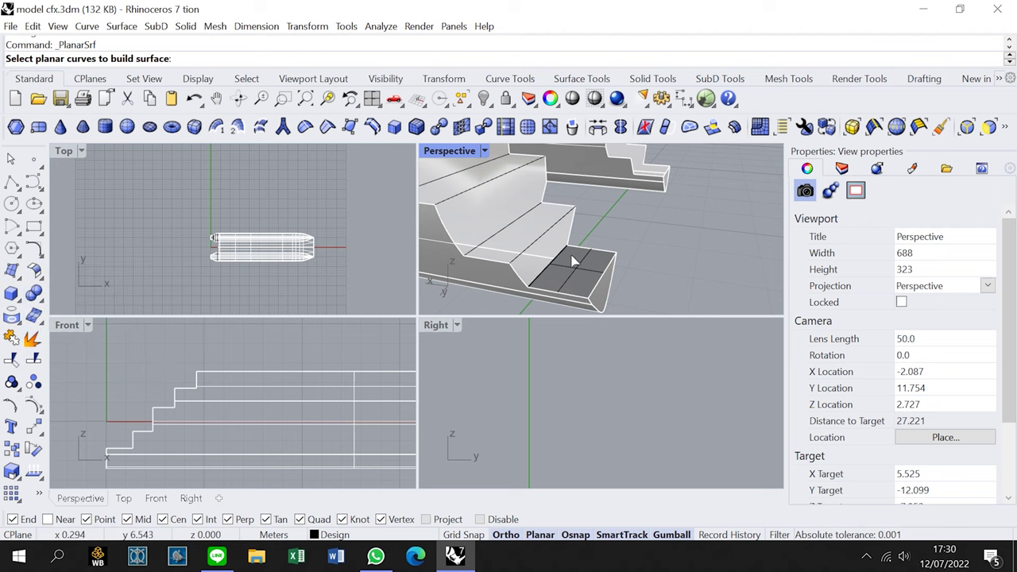
{"action": "left_click", "coordinate": [547, 277]}
{"action": "left_click", "coordinate": [584, 308]}
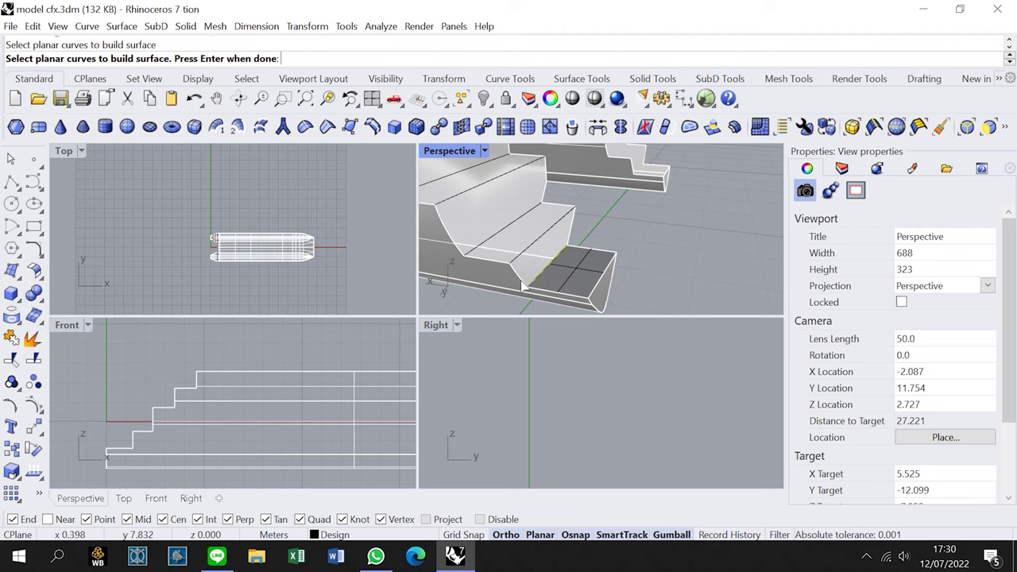
{"action": "right_click", "coordinate": [572, 221]}
{"action": "right_click", "coordinate": [477, 251]}
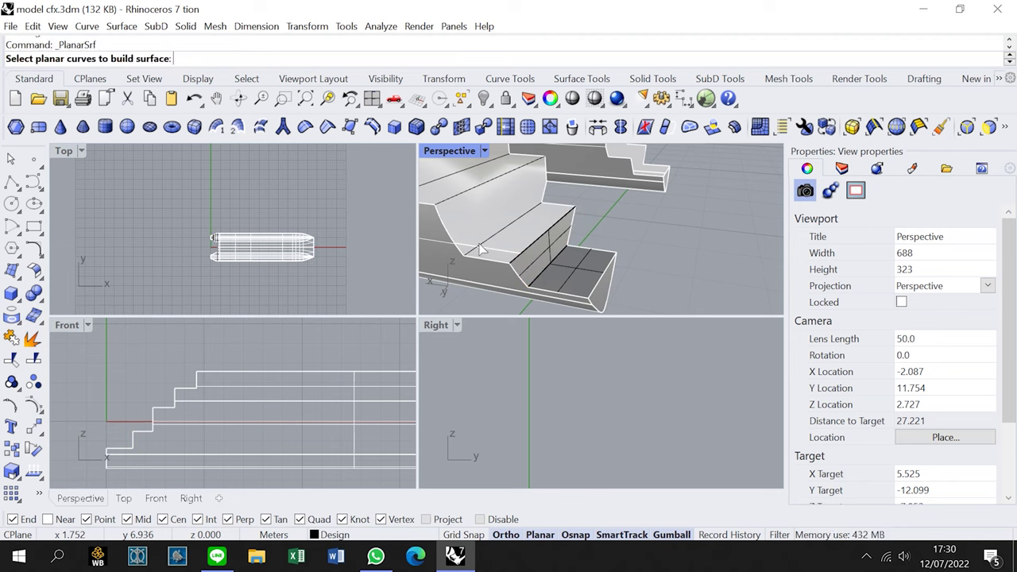
{"action": "left_click", "coordinate": [479, 250]}
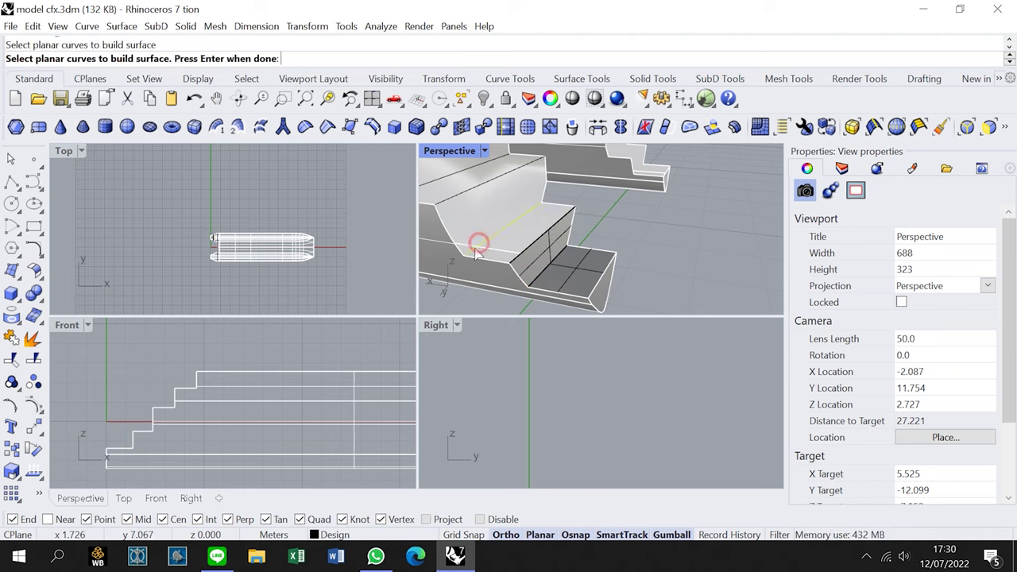
{"action": "right_click", "coordinate": [564, 208]}
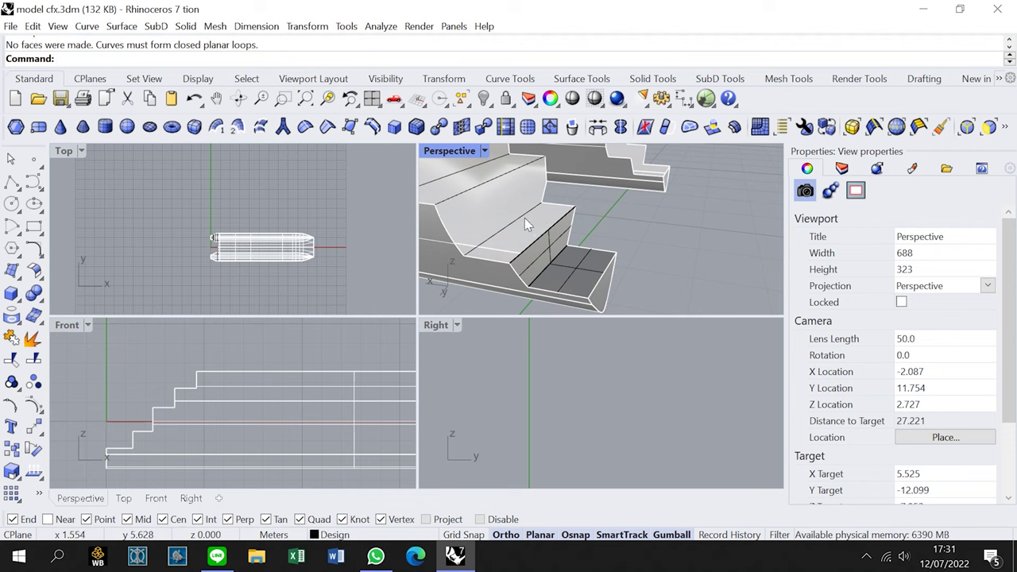
{"action": "left_click", "coordinate": [524, 217]}
{"action": "left_click", "coordinate": [488, 263]}
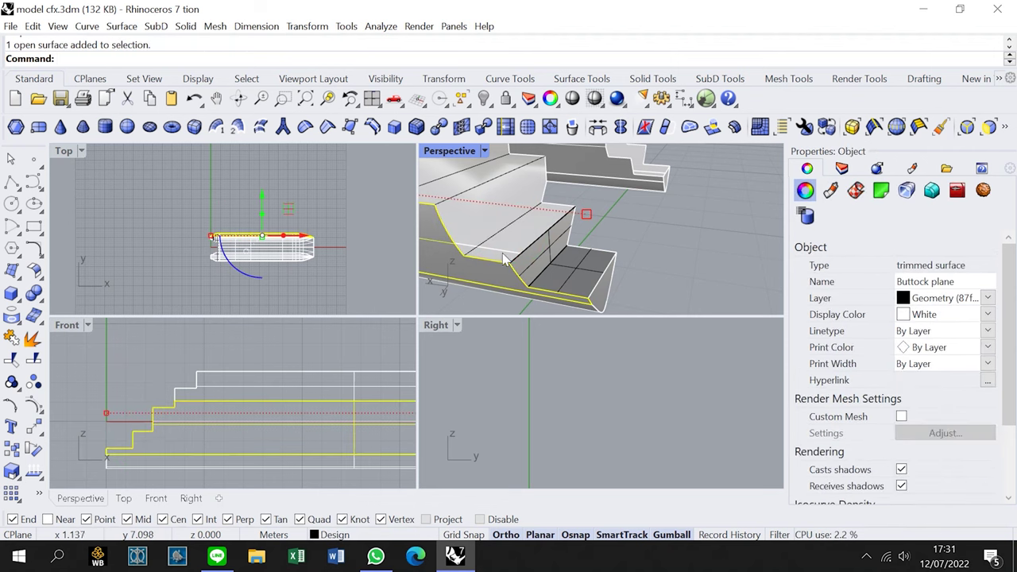
{"action": "left_click", "coordinate": [488, 234]}
{"action": "left_click", "coordinate": [476, 223]}
{"action": "left_click", "coordinate": [718, 229]}
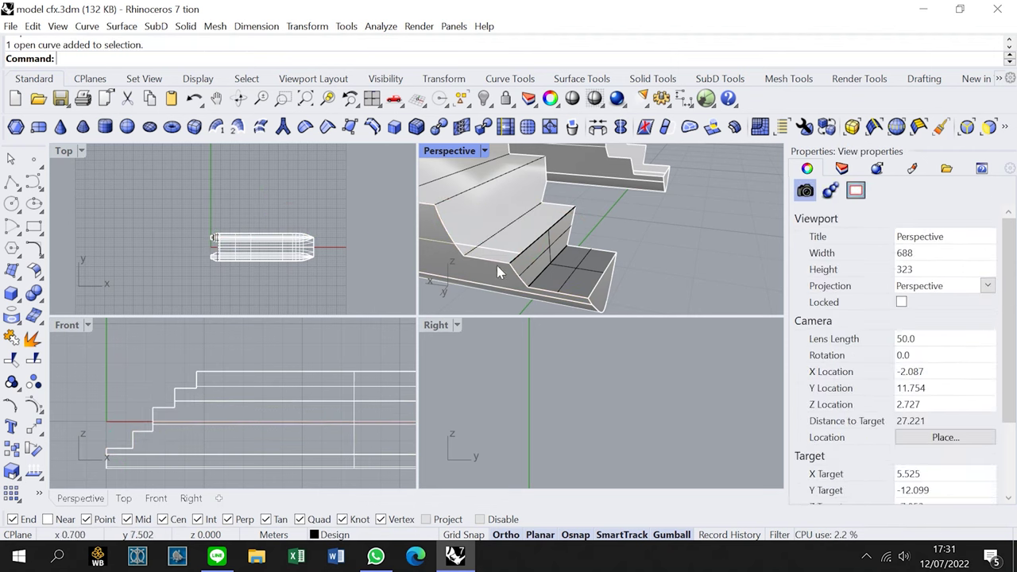
Step: Create a planar surface over the near hull's second stern tread from its polylines and side edges
{"action": "right_click", "coordinate": [490, 239]}
{"action": "left_click", "coordinate": [543, 232]}
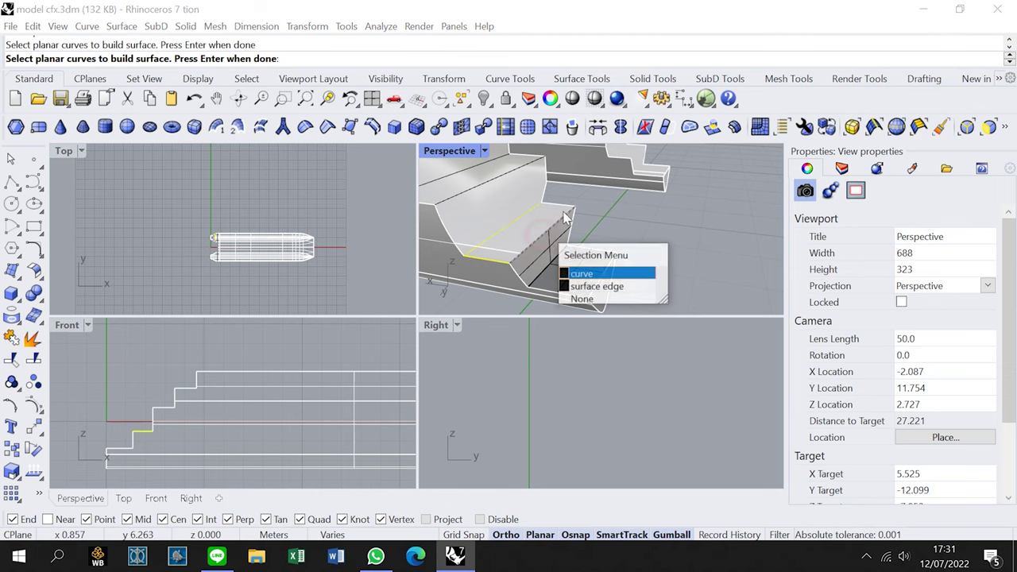
{"action": "left_click", "coordinate": [565, 209]}
{"action": "right_click", "coordinate": [547, 223]}
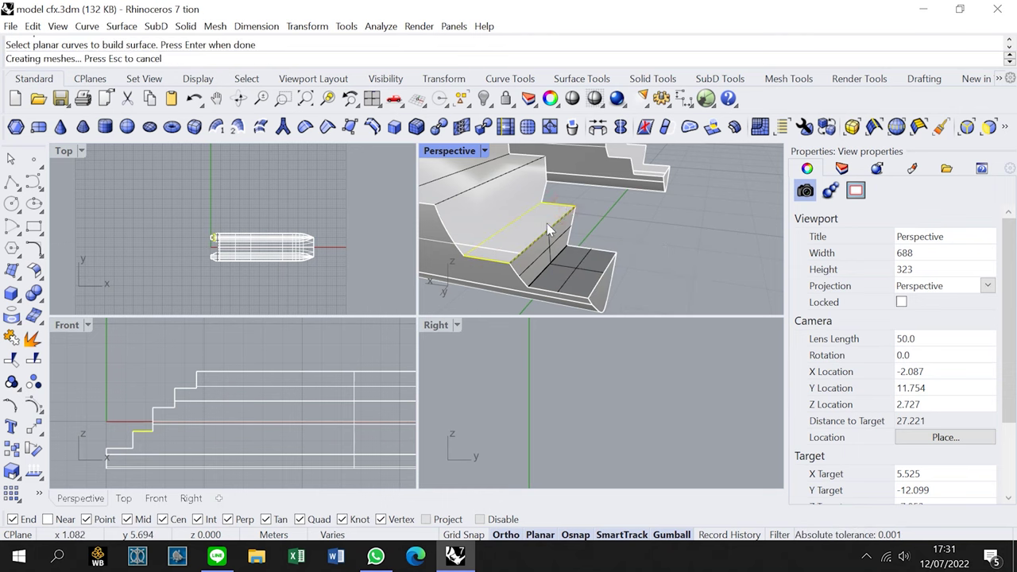
Step: Create a planar surface over the near hull's riser between the second and third stern treads
{"action": "right_click", "coordinate": [449, 235]}
{"action": "left_click", "coordinate": [449, 201]}
{"action": "left_click", "coordinate": [443, 219]}
{"action": "left_click", "coordinate": [502, 238]}
{"action": "left_click", "coordinate": [540, 279]}
{"action": "right_click", "coordinate": [544, 176]}
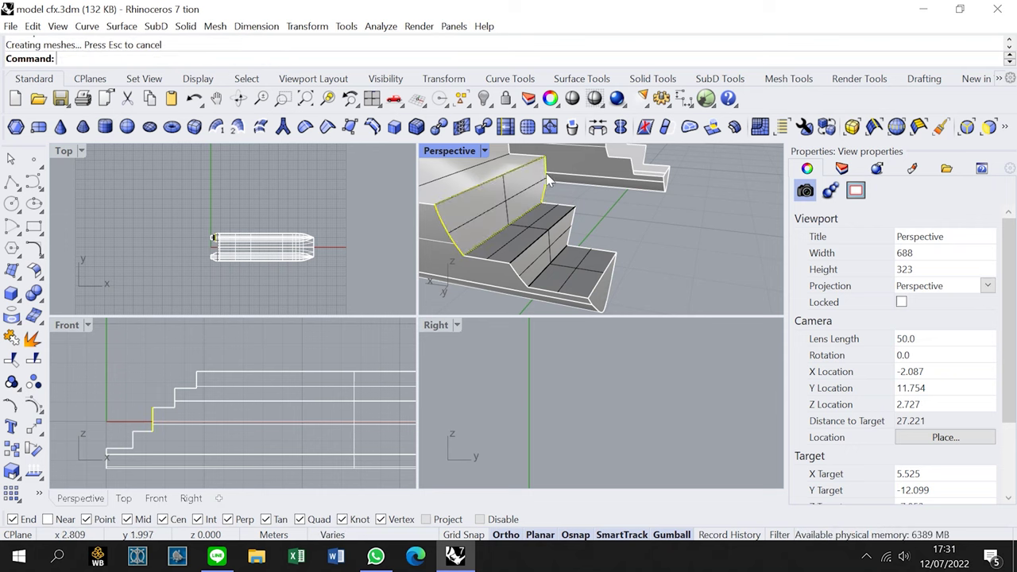
Step: Create a planar surface over the near hull's third stern tread from its polylines and side edges
{"action": "scroll", "coordinate": [632, 229], "scroll_direction": "down", "scroll_amount": 2}
{"action": "right_click_drag", "start_coordinate": [608, 227], "coordinate": [556, 238]}
{"action": "left_click", "coordinate": [551, 201]}
{"action": "left_click", "coordinate": [677, 214]}
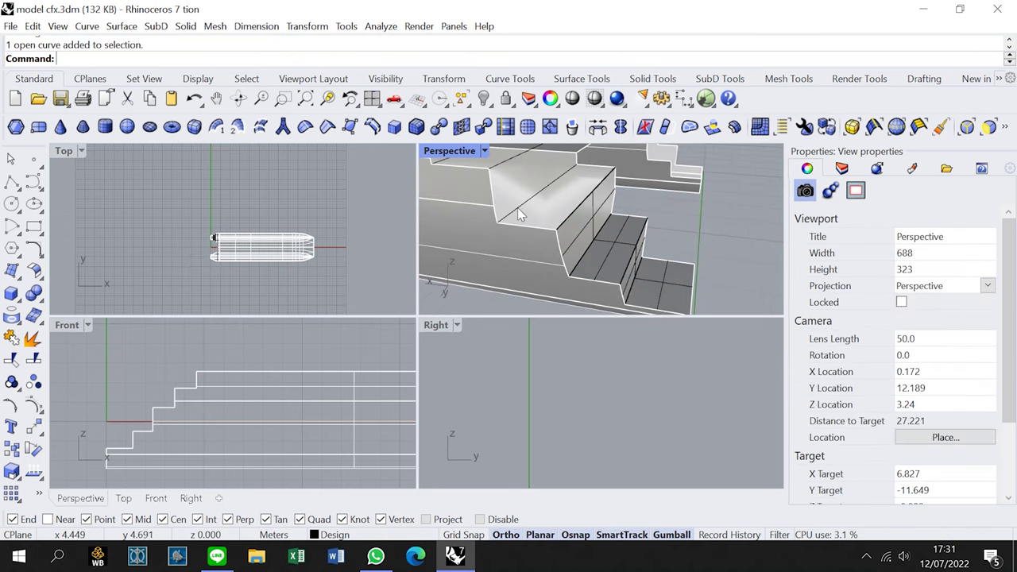
{"action": "right_click", "coordinate": [517, 207]}
{"action": "left_click", "coordinate": [520, 206]}
{"action": "left_click", "coordinate": [518, 225]}
{"action": "left_click", "coordinate": [591, 197]}
{"action": "left_click", "coordinate": [628, 234]}
{"action": "right_click", "coordinate": [572, 205]}
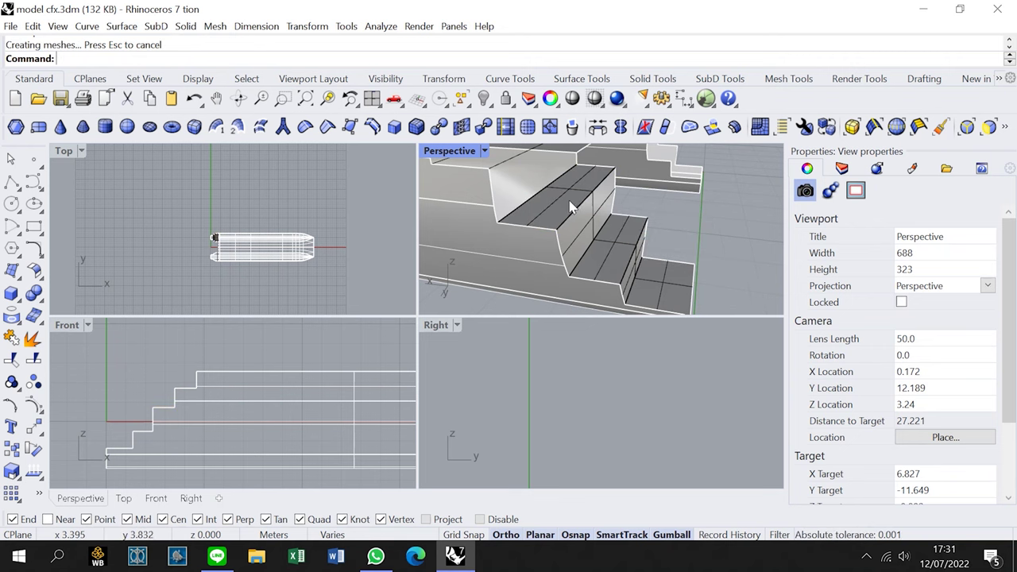
Step: Create a planar surface over the fourth stern tread spanning both hulls from its two long polylines and end edges
{"action": "scroll", "coordinate": [568, 204], "scroll_direction": "down", "scroll_amount": 2}
{"action": "scroll", "coordinate": [554, 183], "scroll_direction": "down", "scroll_amount": 2}
{"action": "right_click_drag", "start_coordinate": [545, 187], "coordinate": [546, 196]}
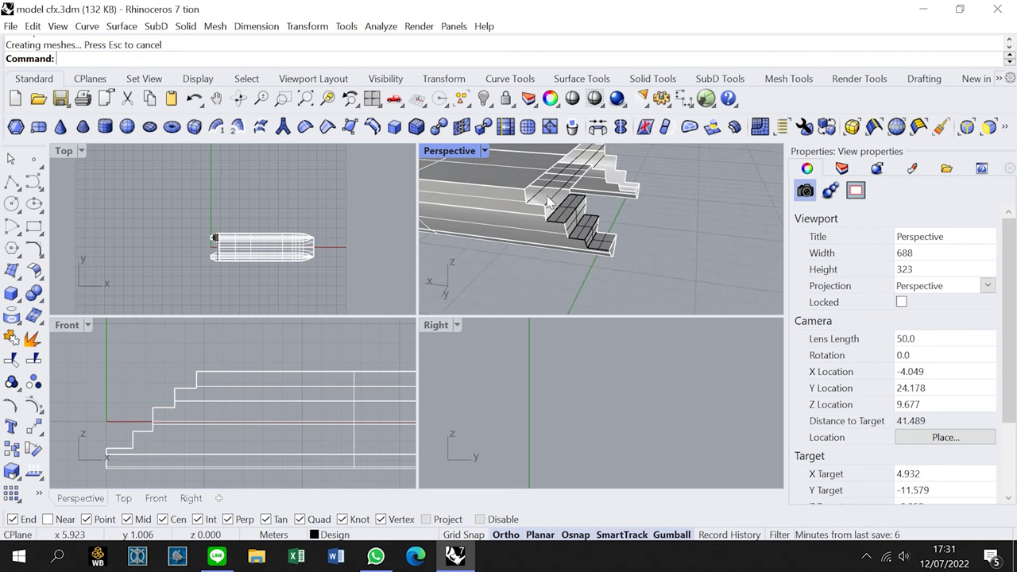
{"action": "scroll", "coordinate": [543, 202], "scroll_direction": "up", "scroll_amount": 2}
{"action": "right_click", "coordinate": [538, 192]}
{"action": "left_click", "coordinate": [536, 197]}
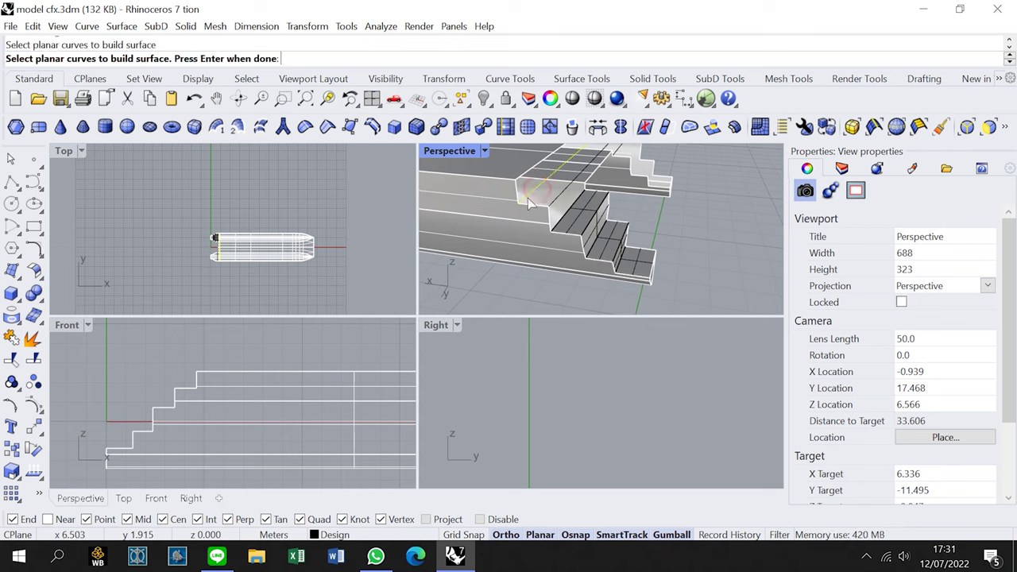
{"action": "left_click", "coordinate": [550, 204]}
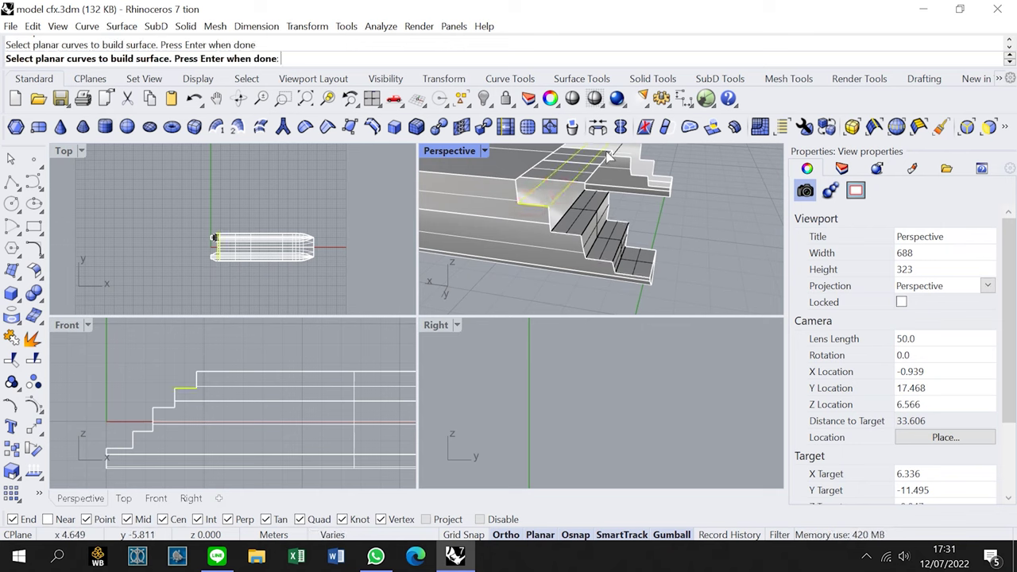
{"action": "scroll", "coordinate": [588, 199], "scroll_direction": "up", "scroll_amount": 5}
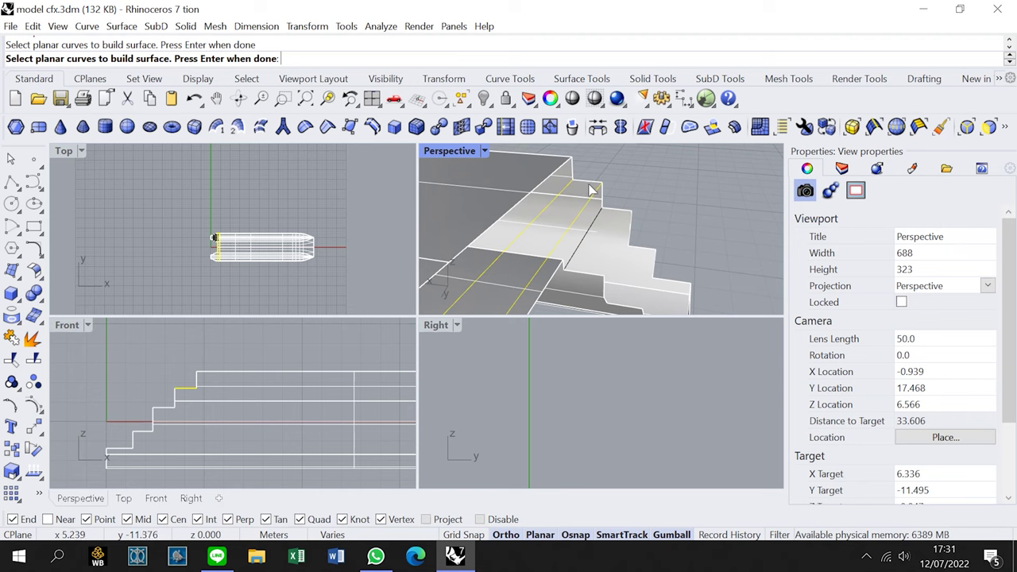
{"action": "right_click", "coordinate": [589, 182]}
Step: Maximize the Perspective viewport and create a planar surface over the topmost stern riser below the deck edge, spanning both hulls
{"action": "scroll", "coordinate": [580, 197], "scroll_direction": "down", "scroll_amount": 6}
{"action": "scroll", "coordinate": [513, 251], "scroll_direction": "up", "scroll_amount": 2}
{"action": "scroll", "coordinate": [513, 263], "scroll_direction": "up", "scroll_amount": 2}
{"action": "scroll", "coordinate": [522, 255], "scroll_direction": "down", "scroll_amount": 3}
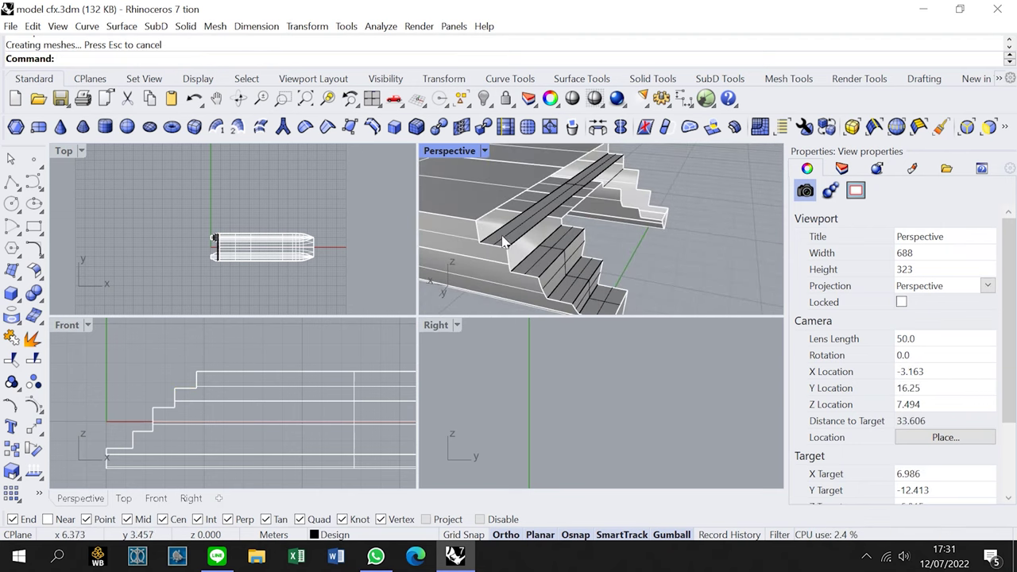
{"action": "scroll", "coordinate": [502, 237], "scroll_direction": "down", "scroll_amount": 3}
{"action": "scroll", "coordinate": [503, 236], "scroll_direction": "up", "scroll_amount": 3}
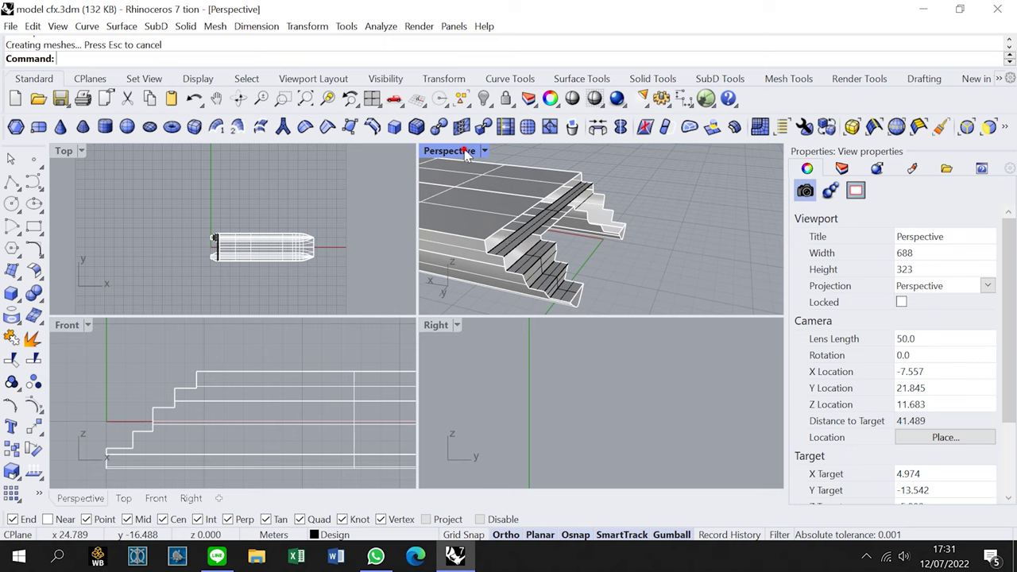
{"action": "double_click", "coordinate": [465, 155]}
{"action": "scroll", "coordinate": [522, 250], "scroll_direction": "down", "scroll_amount": 3}
{"action": "scroll", "coordinate": [241, 295], "scroll_direction": "up", "scroll_amount": 3}
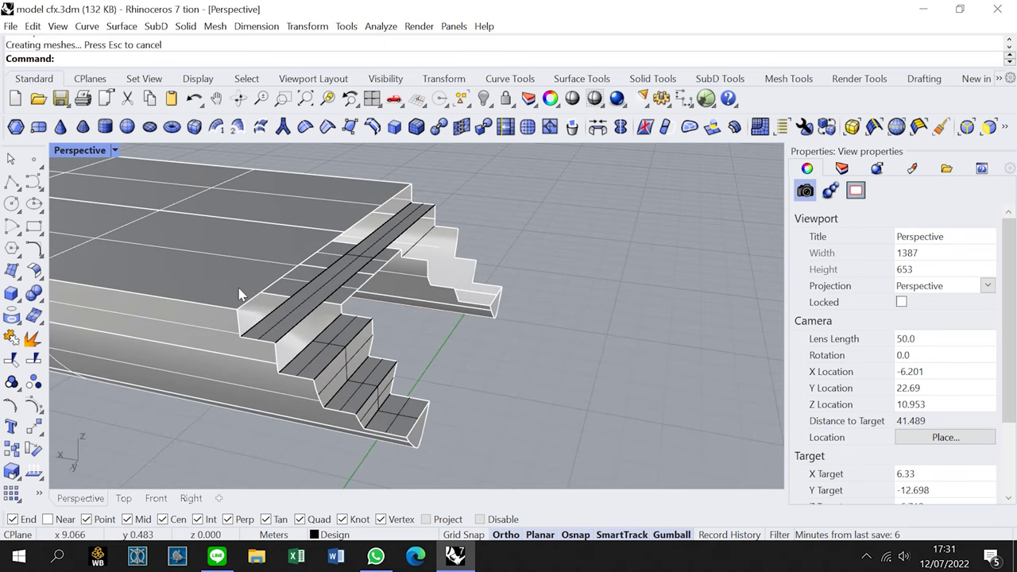
{"action": "right_click", "coordinate": [247, 311]}
{"action": "left_click", "coordinate": [238, 324]}
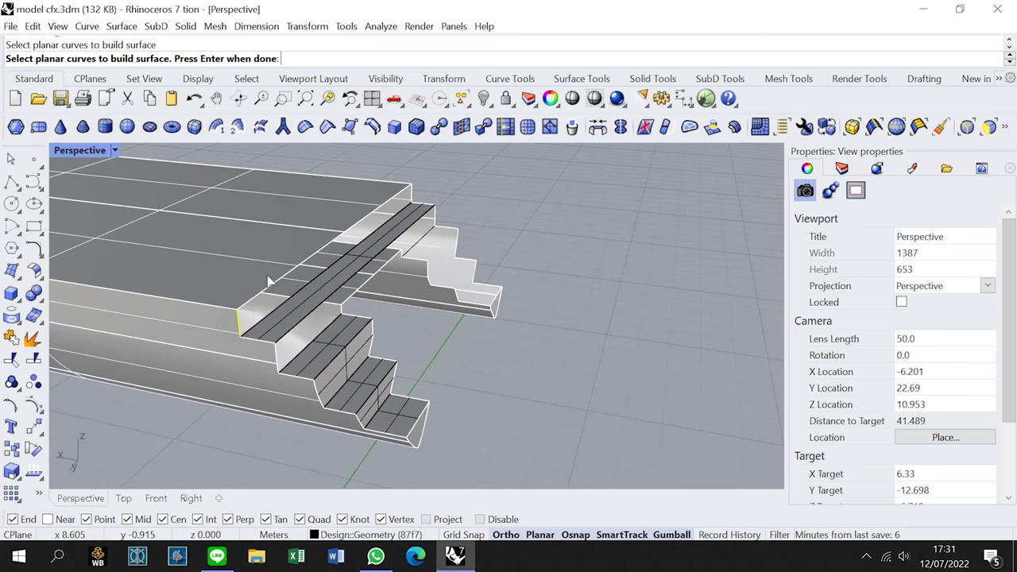
{"action": "left_click", "coordinate": [269, 285]}
{"action": "left_click", "coordinate": [415, 191]}
{"action": "left_click", "coordinate": [457, 223]}
{"action": "left_click", "coordinate": [398, 212]}
{"action": "left_click", "coordinate": [374, 235]}
{"action": "right_click", "coordinate": [398, 220]}
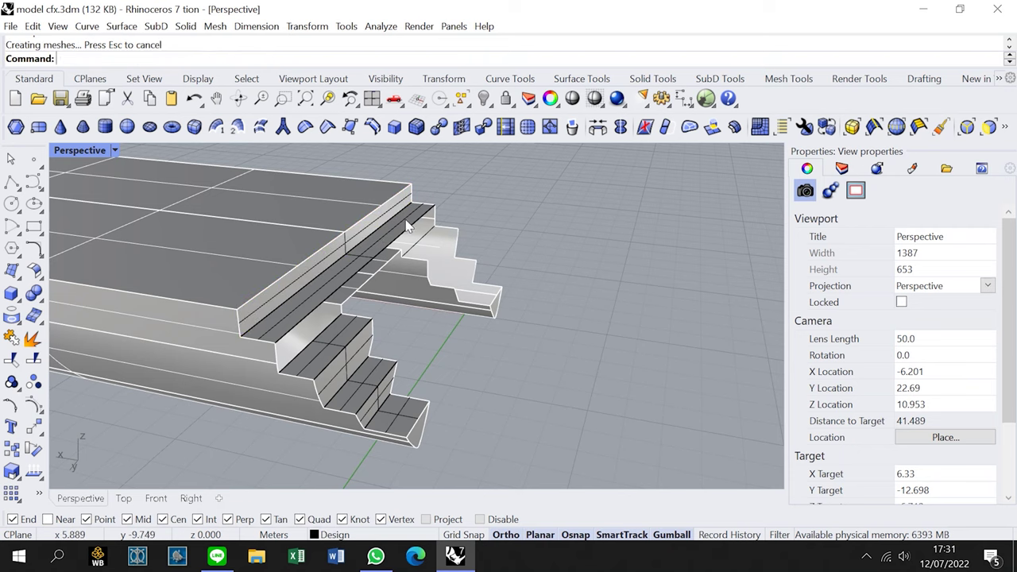
Step: Create a planar surface over the riser between the third and fourth stern treads, spanning both hulls, from its polylines and side edges
{"action": "scroll", "coordinate": [407, 226], "scroll_direction": "up", "scroll_amount": 2}
{"action": "scroll", "coordinate": [422, 234], "scroll_direction": "down", "scroll_amount": 2}
{"action": "scroll", "coordinate": [253, 386], "scroll_direction": "up", "scroll_amount": 2}
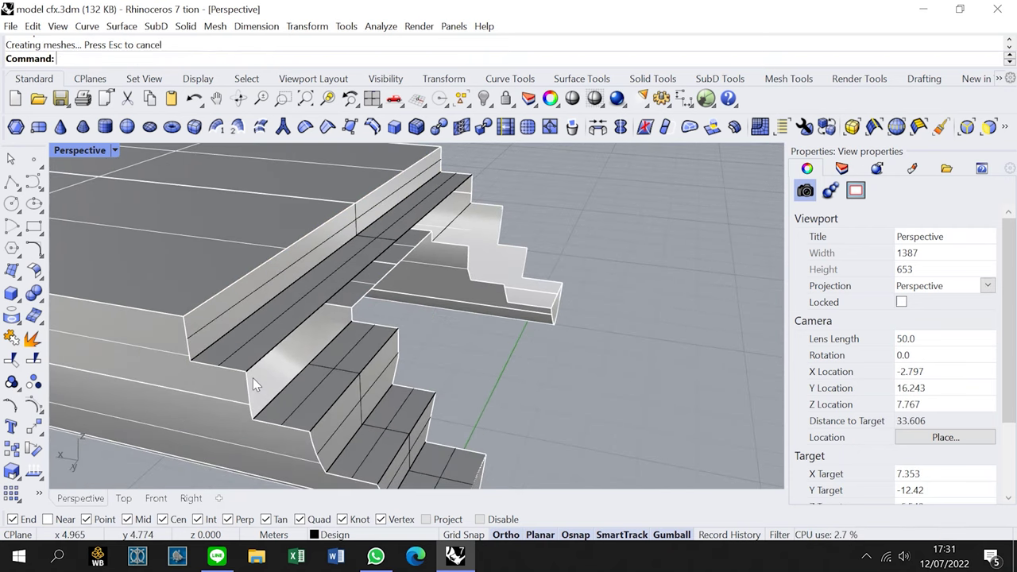
{"action": "key", "text": "Return"}
{"action": "left_click", "coordinate": [250, 390]}
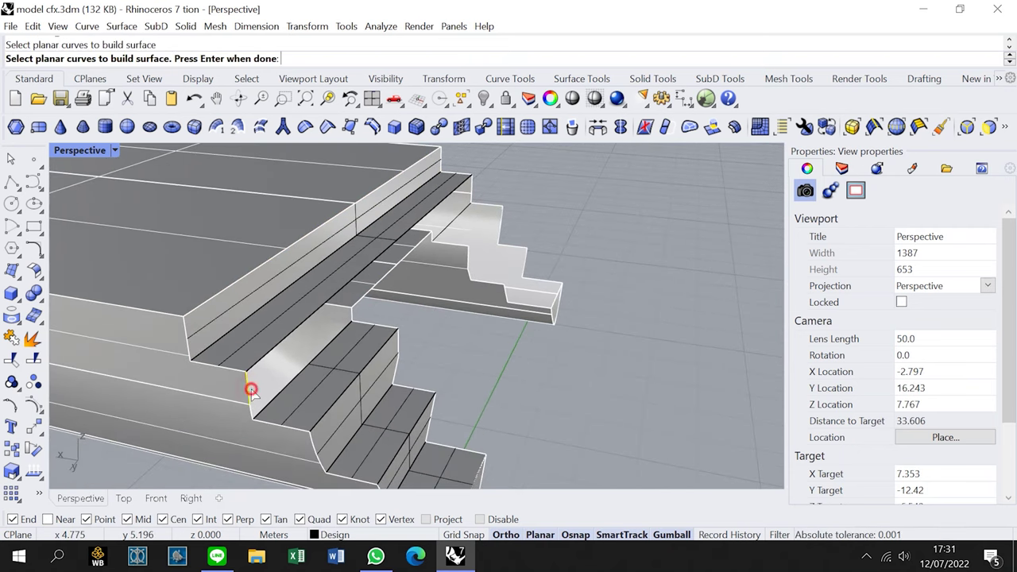
{"action": "left_click", "coordinate": [250, 414]}
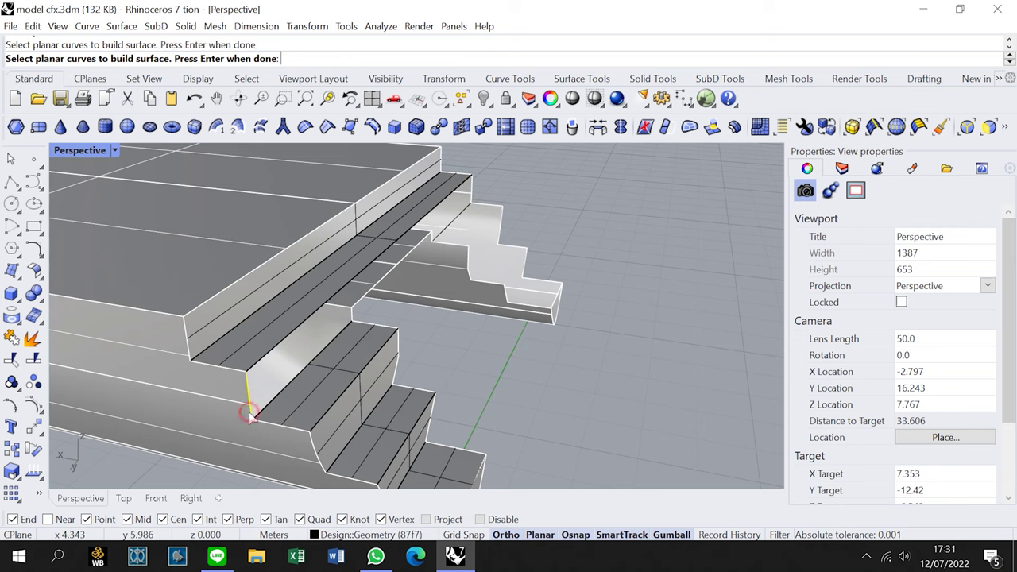
{"action": "left_click", "coordinate": [284, 388]}
{"action": "left_click", "coordinate": [314, 422]}
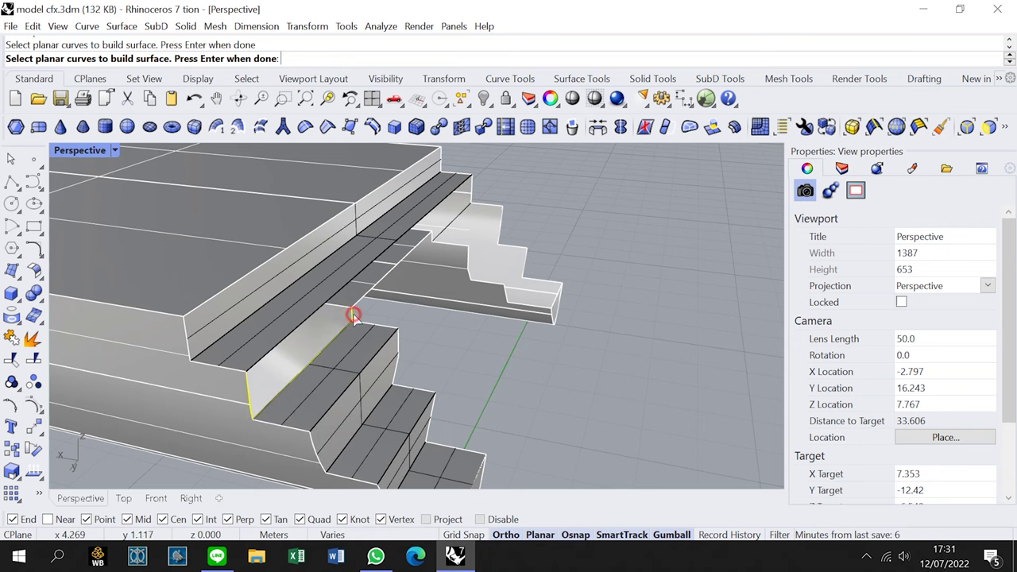
{"action": "left_click", "coordinate": [423, 247]}
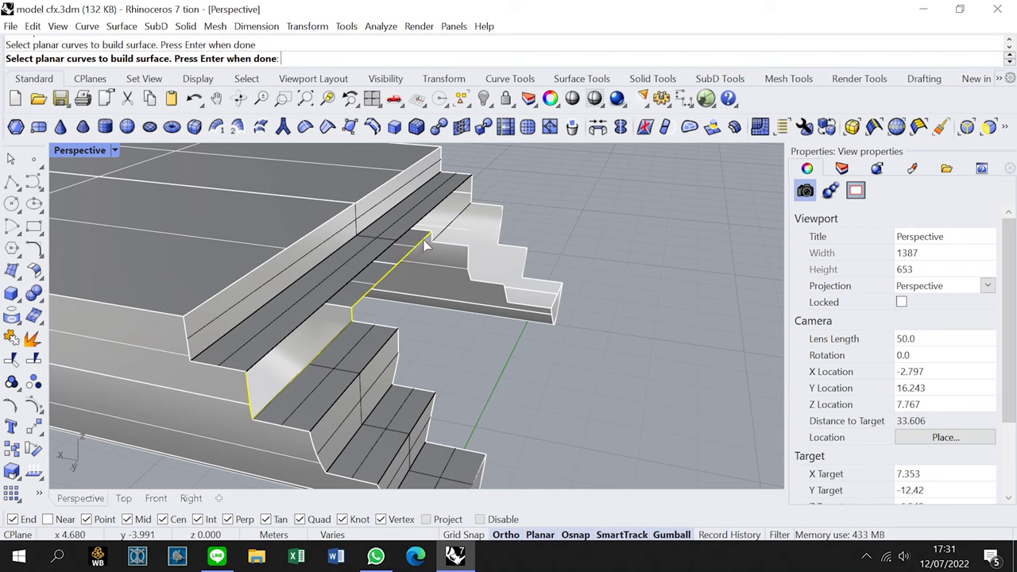
{"action": "scroll", "coordinate": [434, 244], "scroll_direction": "up", "scroll_amount": 3}
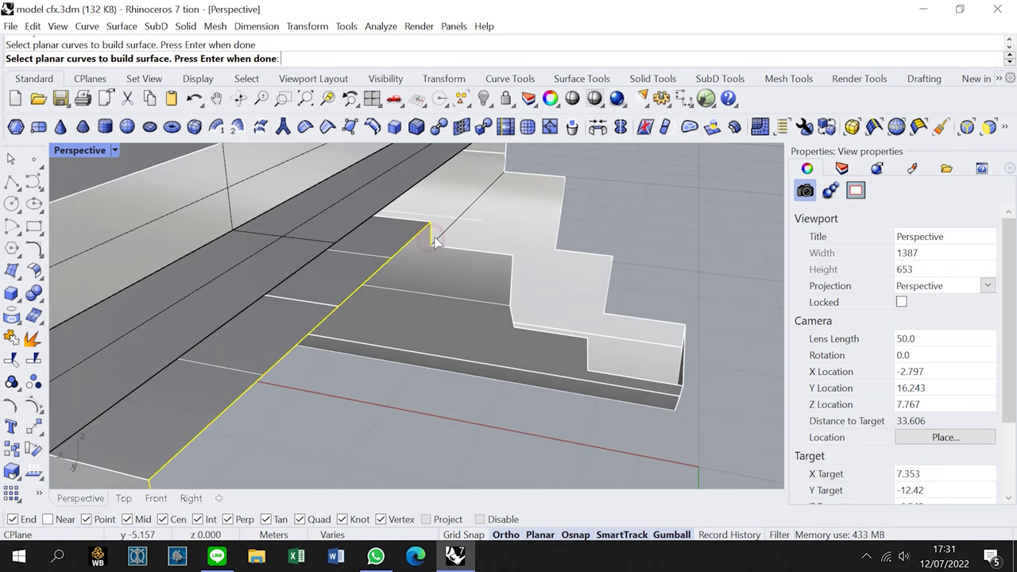
{"action": "scroll", "coordinate": [495, 210], "scroll_direction": "down", "scroll_amount": 2}
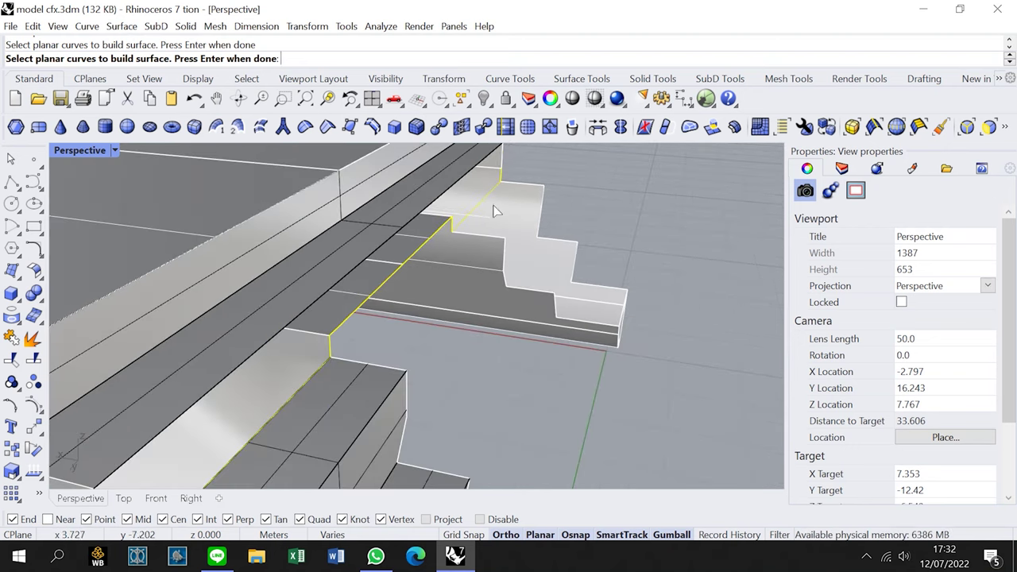
{"action": "left_click", "coordinate": [490, 162]}
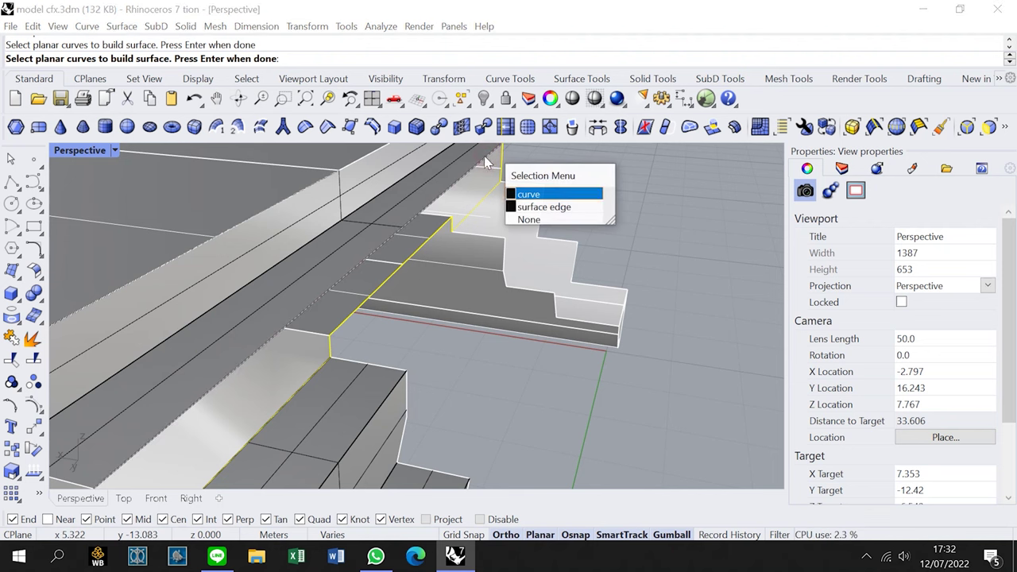
{"action": "scroll", "coordinate": [441, 206], "scroll_direction": "down", "scroll_amount": 3}
{"action": "key", "text": "Return"}
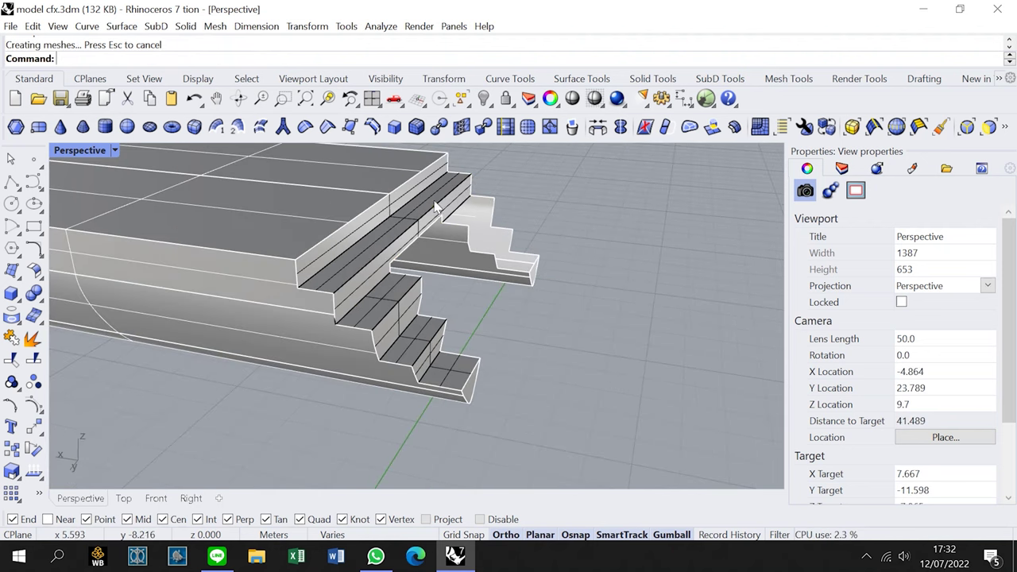
Step: Mirror the near hull's lower stern tread and riser surfaces onto the far hull, with the mirror plane starting at 0 and running along the centreline
{"action": "scroll", "coordinate": [445, 213], "scroll_direction": "down", "scroll_amount": 4}
{"action": "right_click_drag", "start_coordinate": [536, 227], "coordinate": [538, 246]}
{"action": "scroll", "coordinate": [450, 274], "scroll_direction": "up", "scroll_amount": 4}
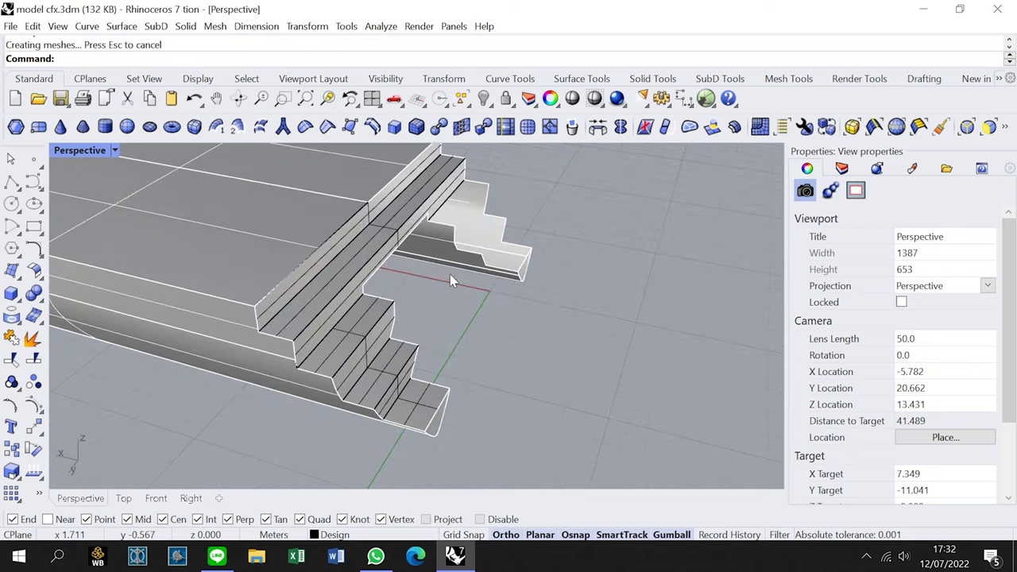
{"action": "left_click", "coordinate": [352, 343]}
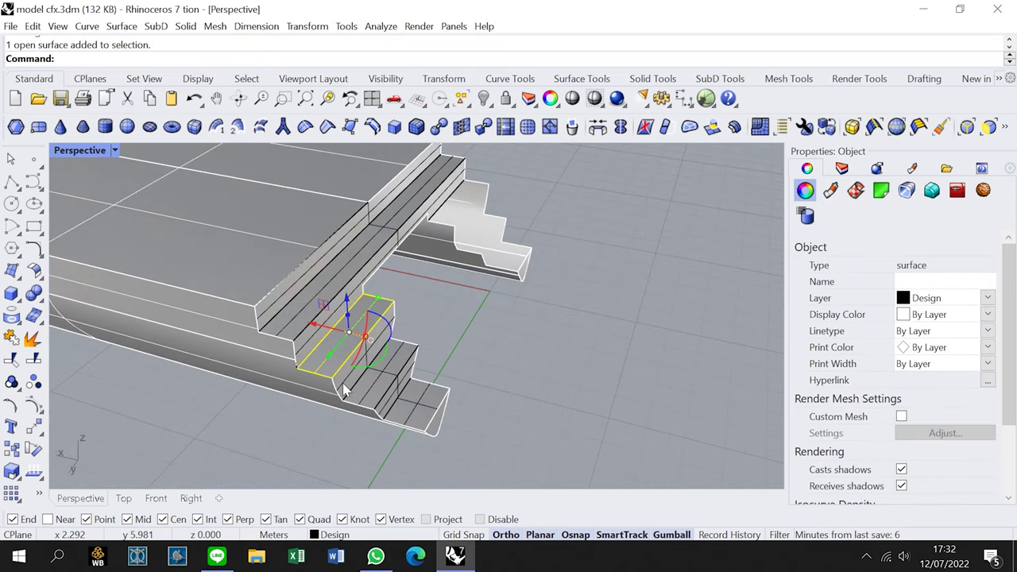
{"action": "left_click", "coordinate": [353, 390], "text": "shift"}
{"action": "left_click", "coordinate": [391, 399], "text": "shift"}
{"action": "left_click", "coordinate": [403, 407], "text": "shift"}
{"action": "scroll", "coordinate": [411, 342], "scroll_direction": "down", "scroll_amount": 3}
{"action": "right_click_drag", "start_coordinate": [389, 316], "coordinate": [355, 306]}
{"action": "type", "text": "M"}
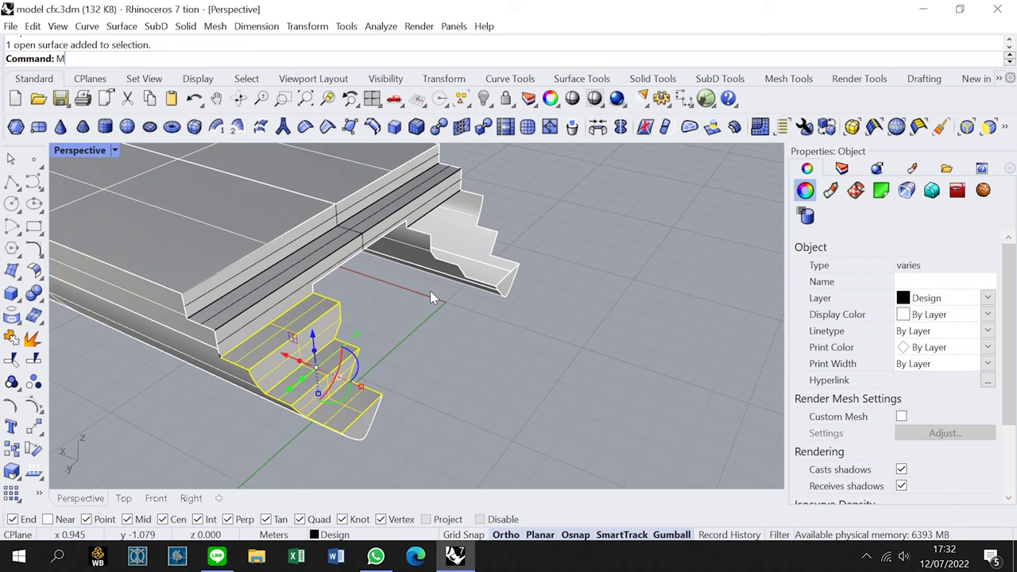
{"action": "type", "text": "irror"}
{"action": "key", "text": "Return"}
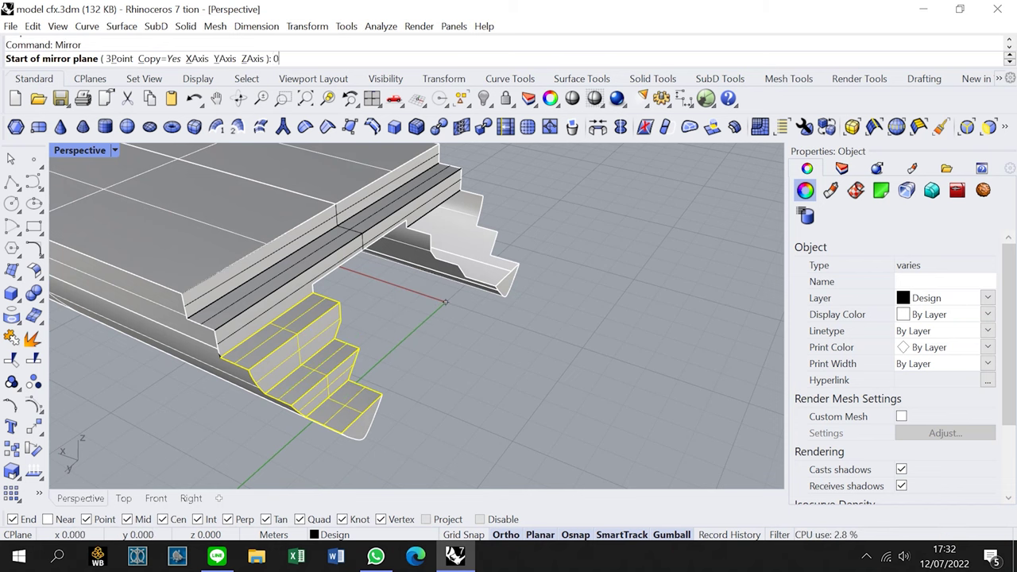
{"action": "left_click", "coordinate": [445, 302]}
{"action": "scroll", "coordinate": [500, 294], "scroll_direction": "down", "scroll_amount": 6}
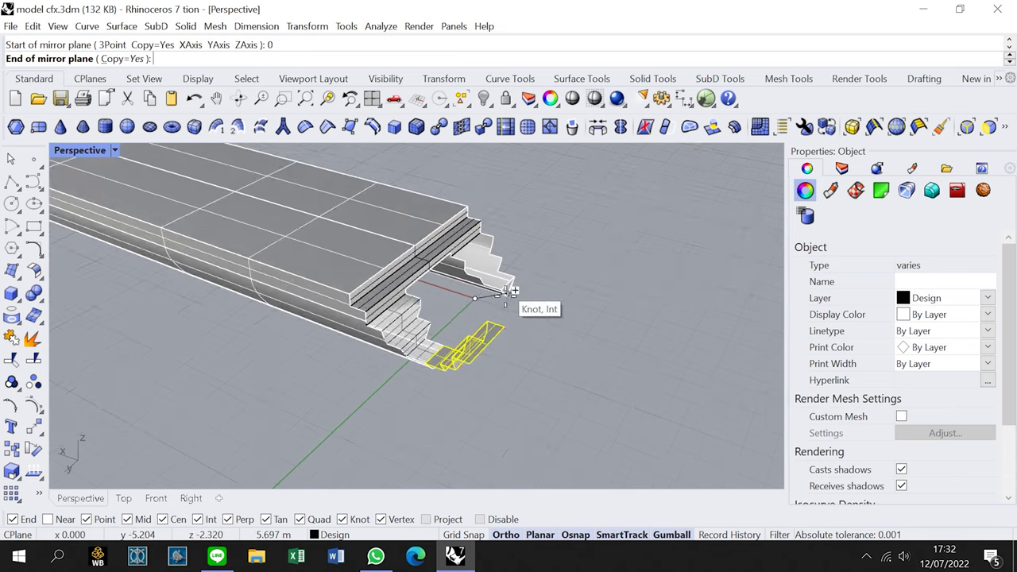
{"action": "left_click", "coordinate": [636, 370]}
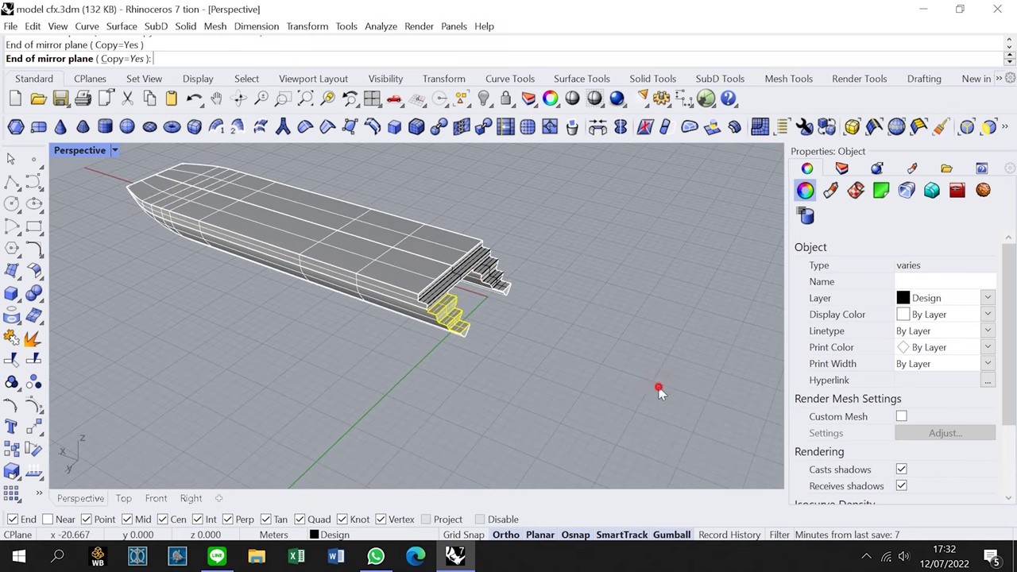
{"action": "left_click", "coordinate": [516, 369]}
Step: Examine the stepped stern on both hulls and the end face of the near hull
{"action": "scroll", "coordinate": [470, 343], "scroll_direction": "down", "scroll_amount": 4}
{"action": "right_click_drag", "start_coordinate": [471, 343], "coordinate": [463, 329]}
{"action": "scroll", "coordinate": [443, 302], "scroll_direction": "up", "scroll_amount": 10}
{"action": "scroll", "coordinate": [471, 289], "scroll_direction": "down", "scroll_amount": 4}
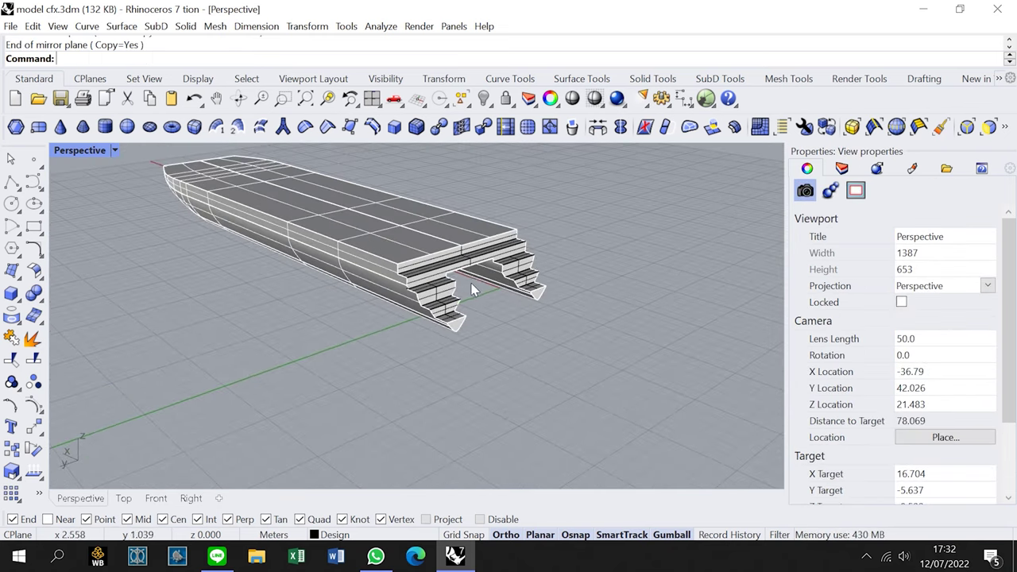
{"action": "scroll", "coordinate": [472, 290], "scroll_direction": "down", "scroll_amount": 2}
{"action": "scroll", "coordinate": [477, 294], "scroll_direction": "up", "scroll_amount": 3}
{"action": "scroll", "coordinate": [437, 303], "scroll_direction": "down", "scroll_amount": 1}
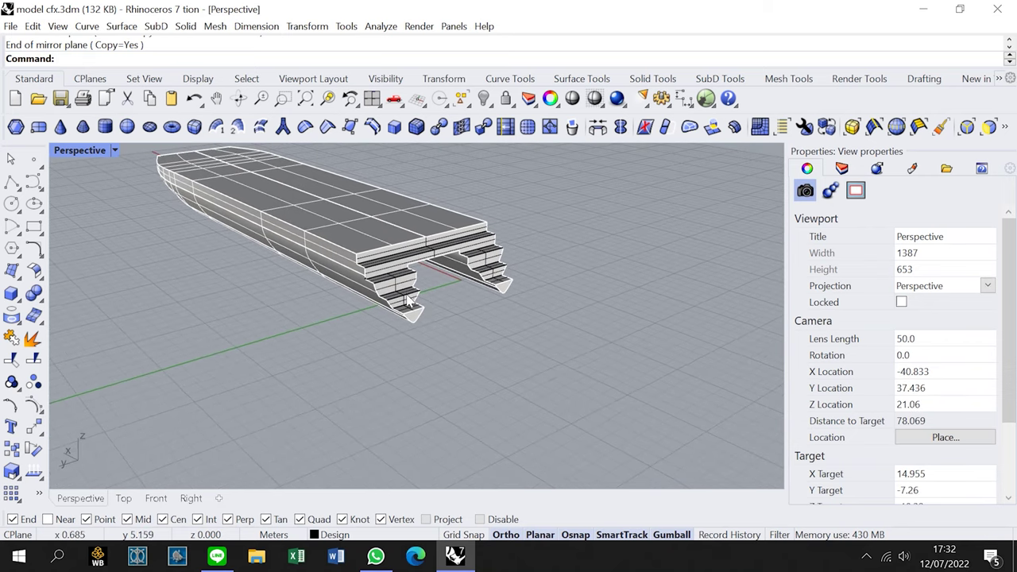
{"action": "scroll", "coordinate": [420, 318], "scroll_direction": "up", "scroll_amount": 4}
{"action": "scroll", "coordinate": [421, 320], "scroll_direction": "down", "scroll_amount": 1}
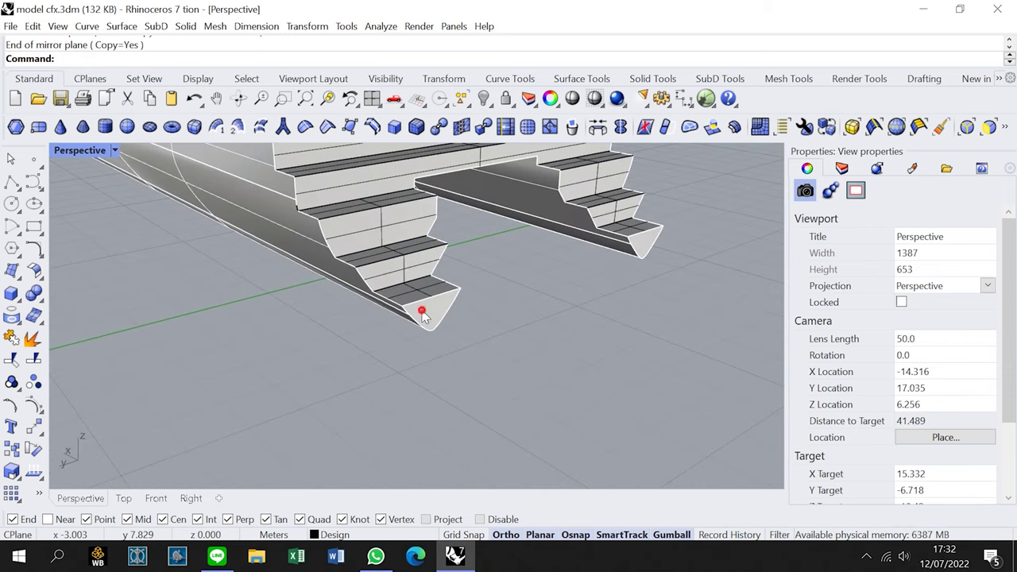
{"action": "left_click", "coordinate": [423, 317]}
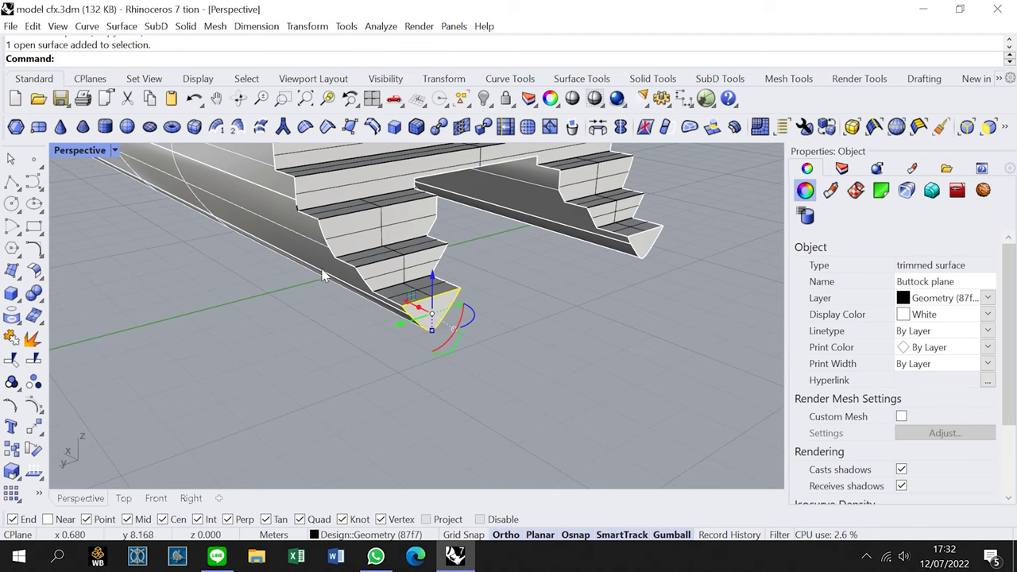
Step: Join the hull and deck surfaces into one polysurface
{"action": "scroll", "coordinate": [435, 278], "scroll_direction": "down", "scroll_amount": 4}
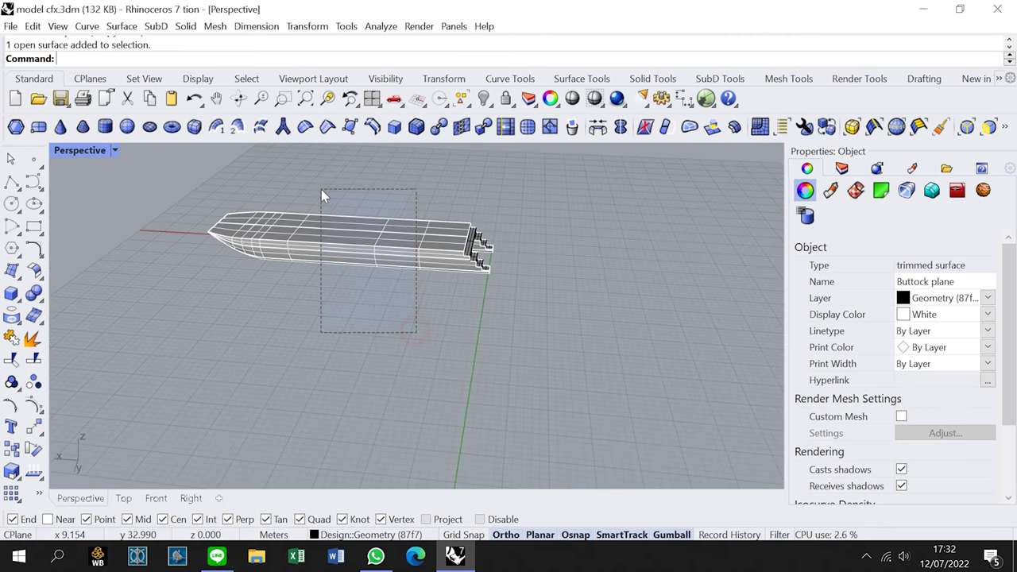
{"action": "left_click_drag", "start_coordinate": [321, 190], "coordinate": [321, 190]}
{"action": "left_click", "coordinate": [11, 338]}
{"action": "scroll", "coordinate": [461, 295], "scroll_direction": "up", "scroll_amount": 2}
{"action": "left_click", "coordinate": [506, 314]}
{"action": "scroll", "coordinate": [486, 234], "scroll_direction": "up", "scroll_amount": 4}
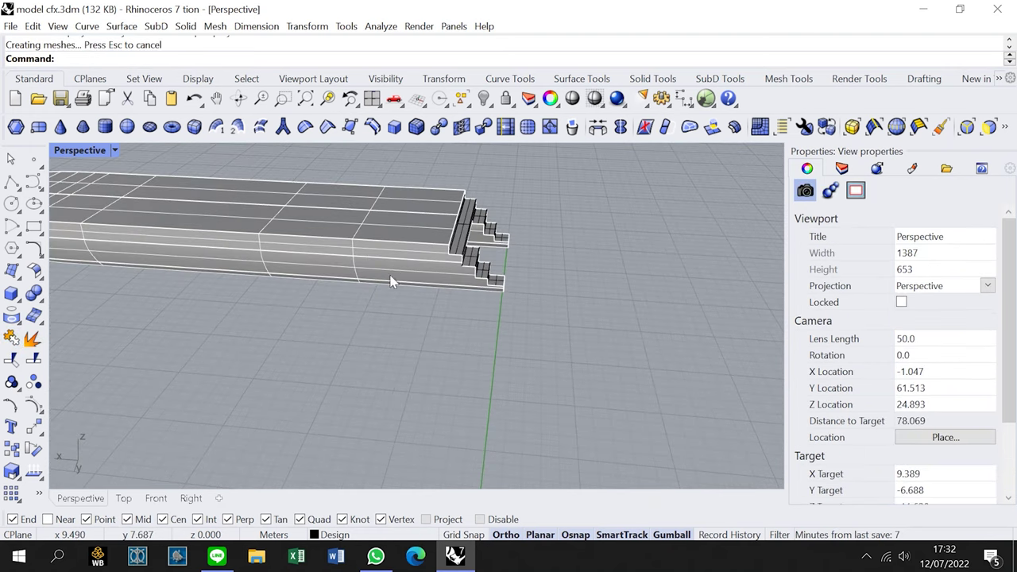
{"action": "left_click", "coordinate": [390, 280]}
{"action": "right_click_drag", "start_coordinate": [559, 283], "coordinate": [471, 315]}
{"action": "scroll", "coordinate": [478, 300], "scroll_direction": "up", "scroll_amount": 7}
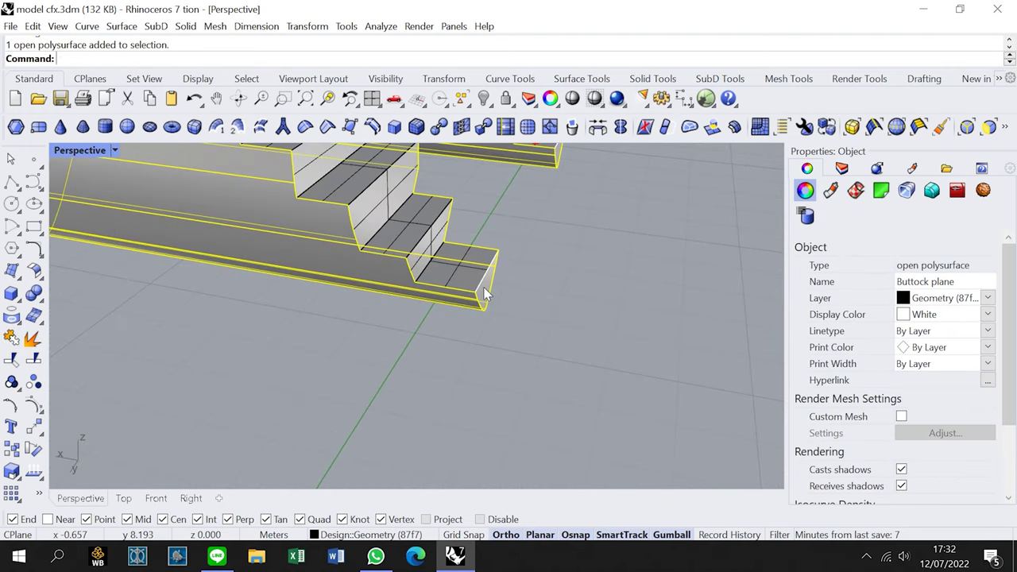
{"action": "left_click", "coordinate": [482, 293], "text": "shift"}
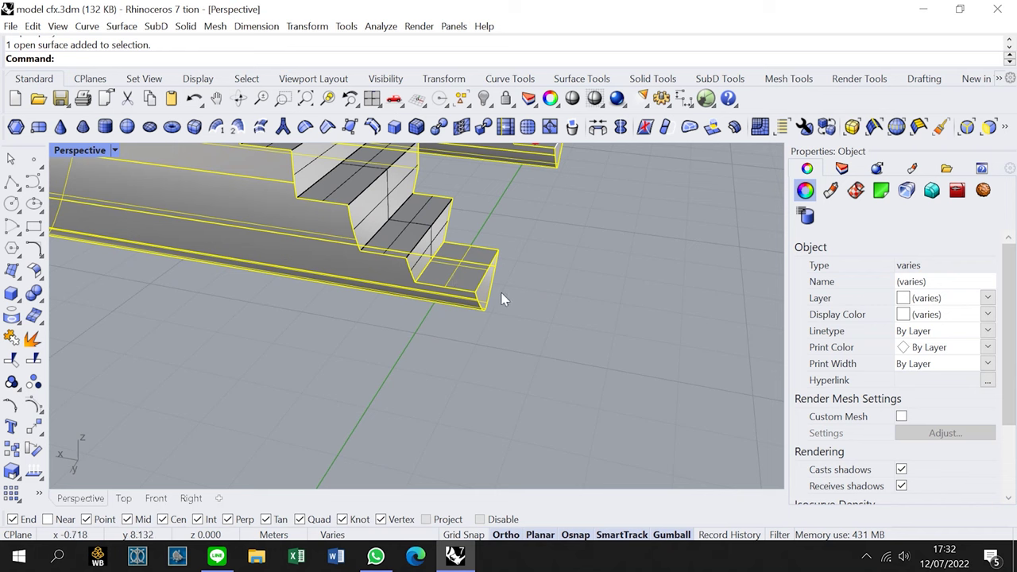
{"action": "scroll", "coordinate": [482, 291], "scroll_direction": "down", "scroll_amount": 2}
{"action": "right_click_drag", "start_coordinate": [482, 291], "coordinate": [442, 278]}
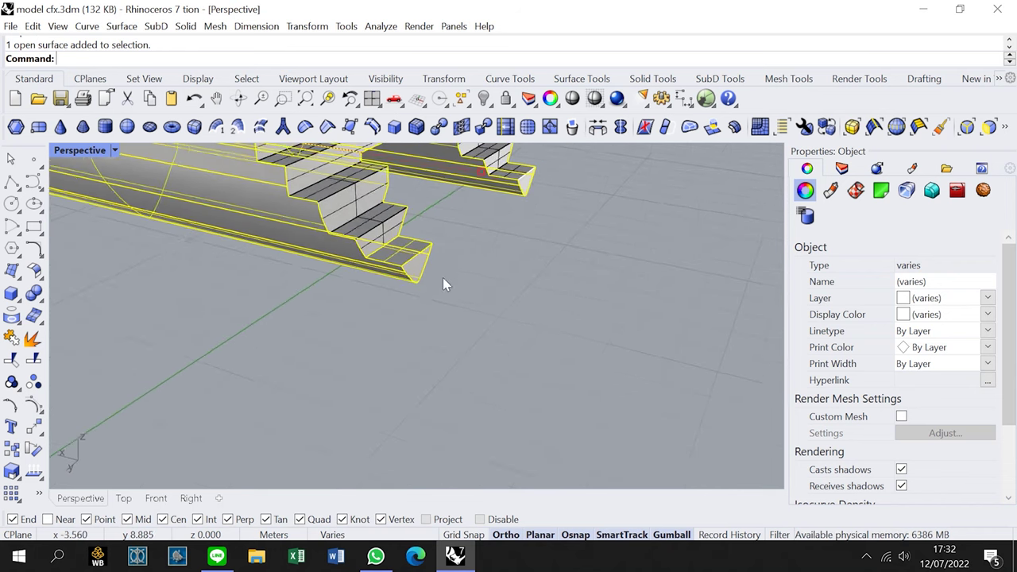
{"action": "scroll", "coordinate": [373, 223], "scroll_direction": "up", "scroll_amount": 2}
{"action": "left_click", "coordinate": [372, 219]}
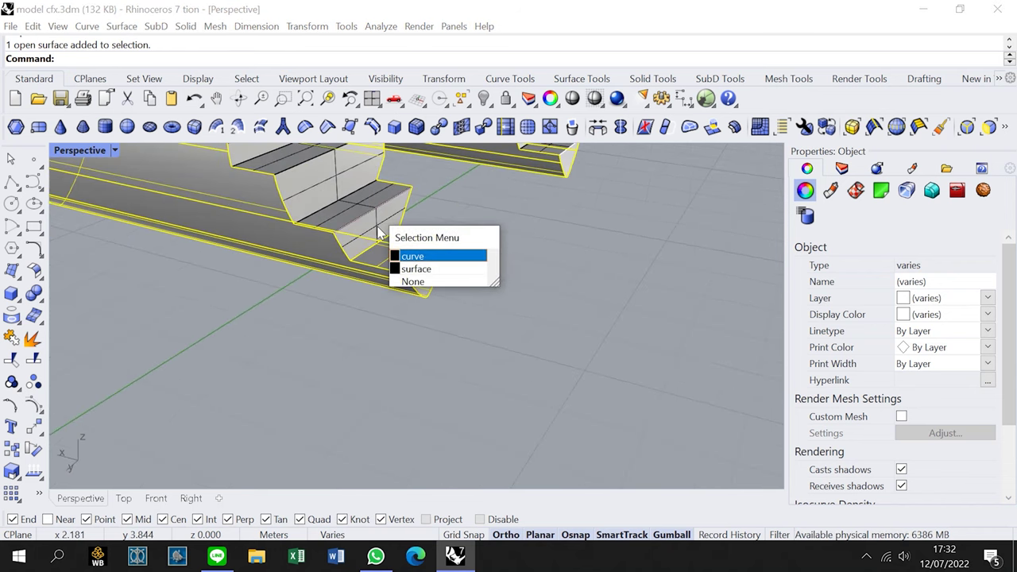
{"action": "left_click", "coordinate": [415, 269]}
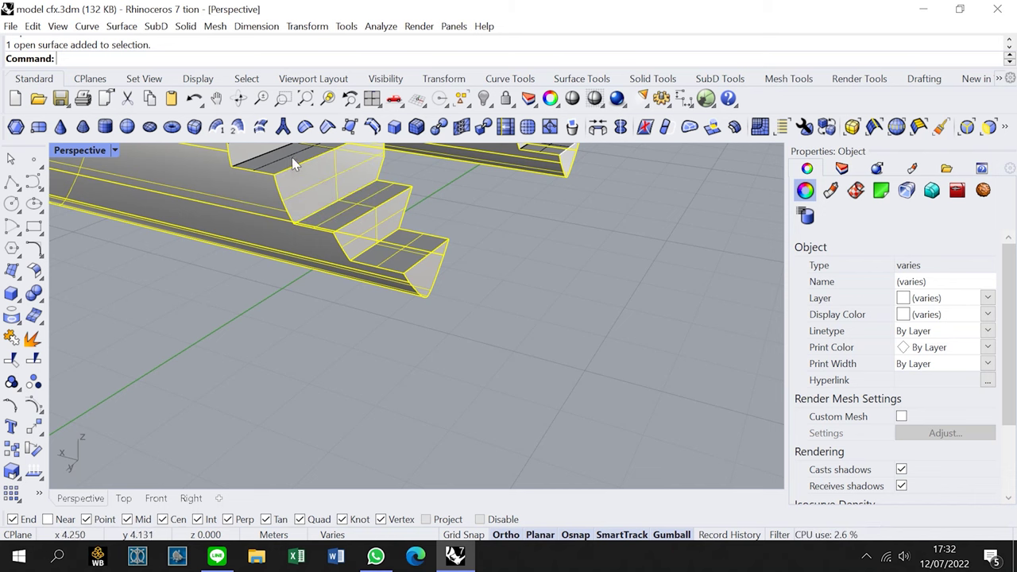
{"action": "right_click_drag", "start_coordinate": [280, 155], "coordinate": [317, 210]}
{"action": "right_click_drag", "start_coordinate": [352, 294], "coordinate": [349, 281]}
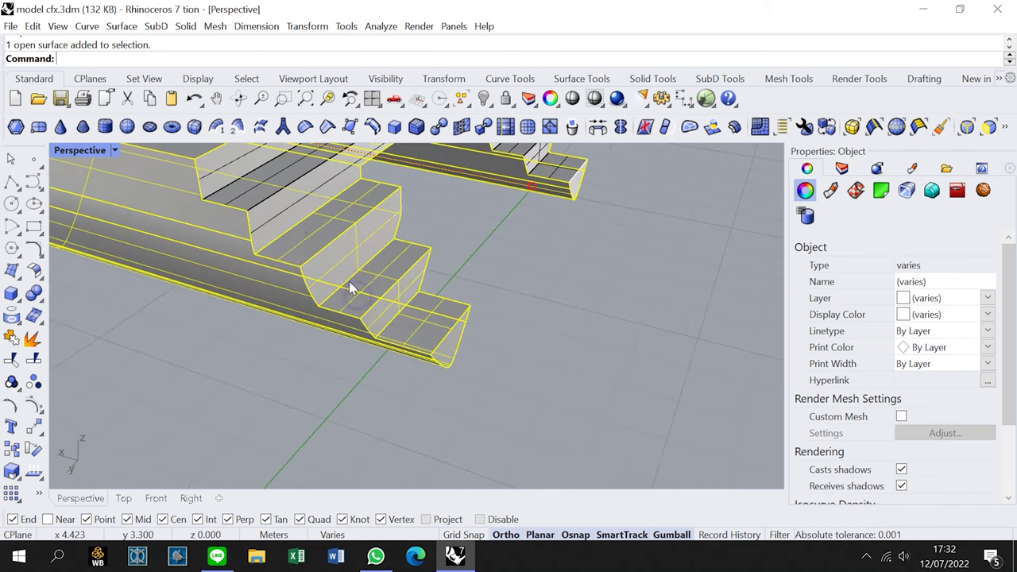
{"action": "left_click", "coordinate": [230, 175], "text": "shift"}
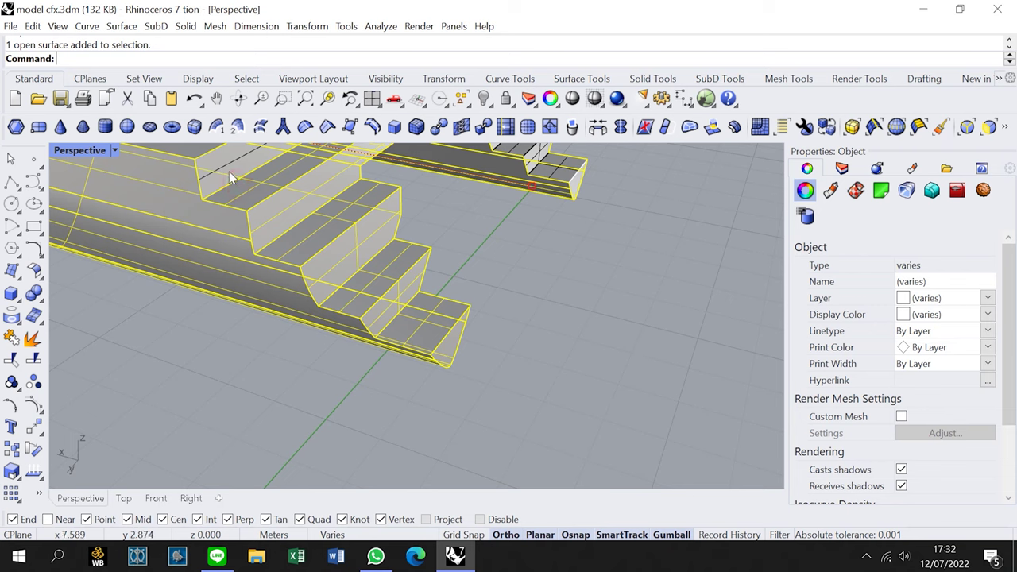
{"action": "right_click_drag", "start_coordinate": [317, 208], "coordinate": [393, 185]}
{"action": "scroll", "coordinate": [394, 192], "scroll_direction": "up", "scroll_amount": 8}
{"action": "left_click", "coordinate": [417, 231]}
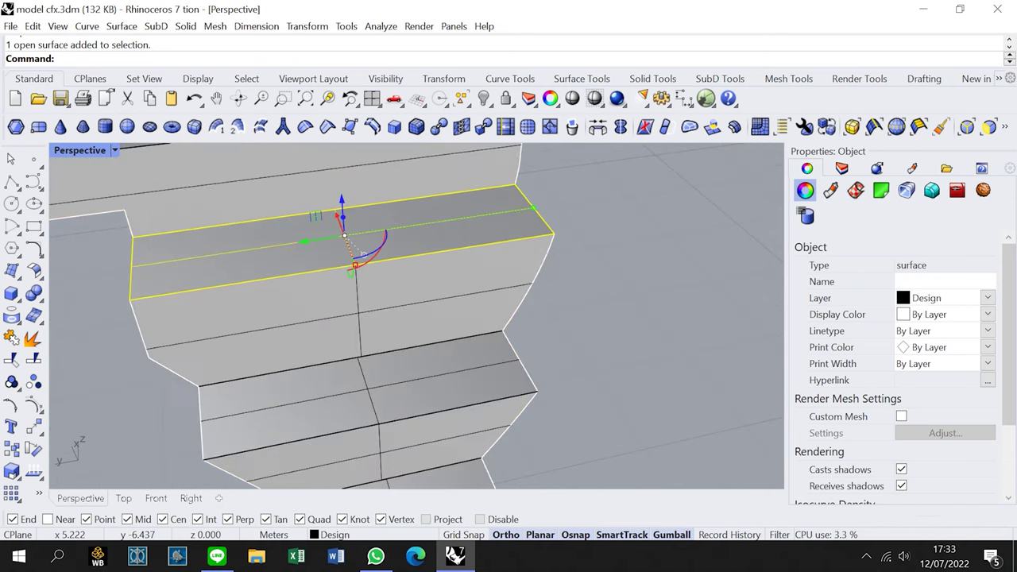
Step: Hide the joined hull polysurface so that only the stern step surfaces and end faces stay displayed
{"action": "scroll", "coordinate": [419, 236], "scroll_direction": "down", "scroll_amount": 15}
{"action": "right_click_drag", "start_coordinate": [419, 236], "coordinate": [366, 233]}
{"action": "scroll", "coordinate": [310, 290], "scroll_direction": "down", "scroll_amount": 5}
{"action": "left_click_drag", "start_coordinate": [308, 289], "coordinate": [269, 198]}
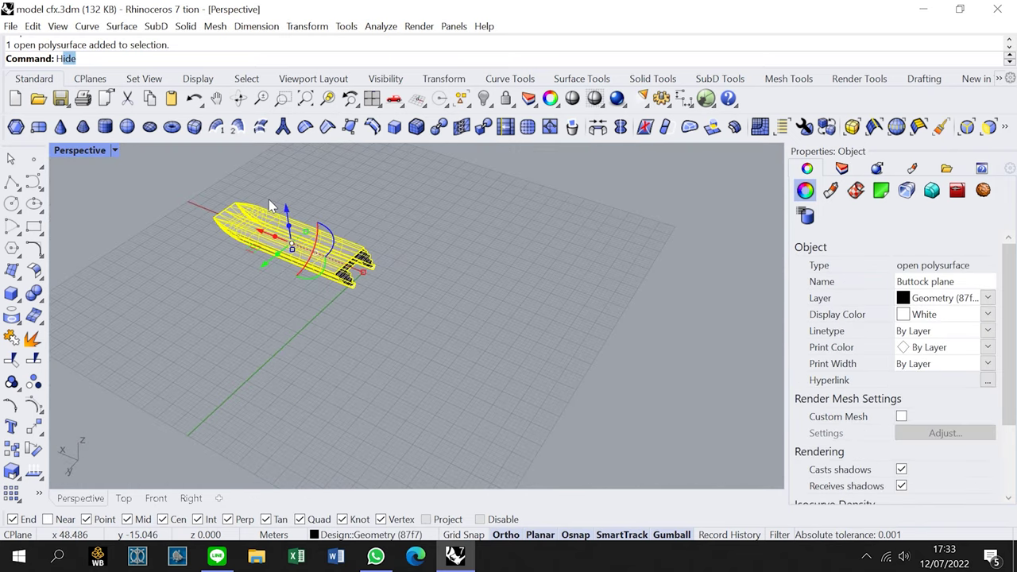
{"action": "key", "text": "Return"}
Step: Join the stern tread and riser surfaces with the end faces of both hulls into one polysurface
{"action": "scroll", "coordinate": [340, 292], "scroll_direction": "up", "scroll_amount": 10}
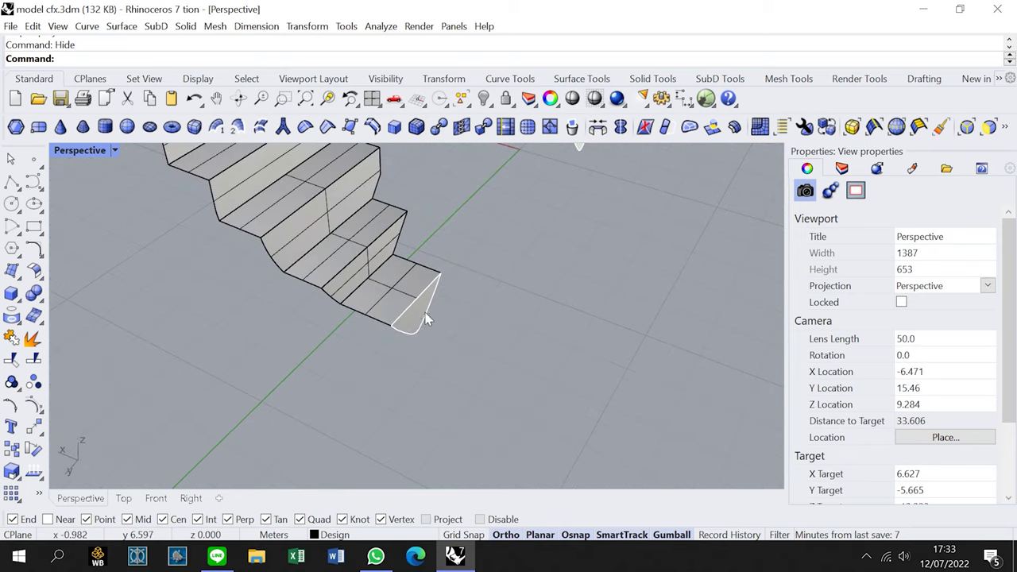
{"action": "left_click", "coordinate": [424, 318]}
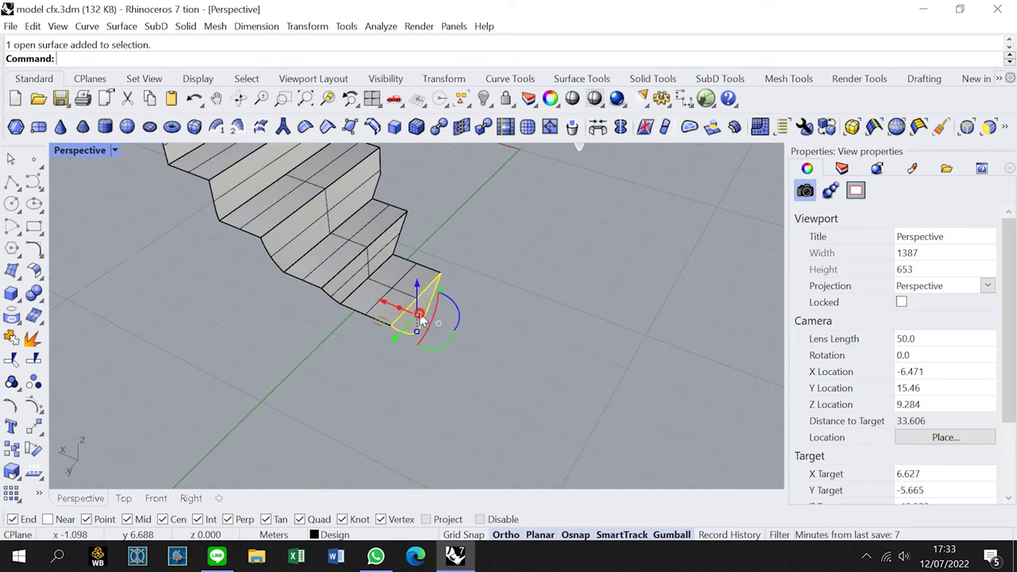
{"action": "left_click", "coordinate": [378, 303], "text": "shift"}
{"action": "left_click", "coordinate": [327, 262], "text": "shift"}
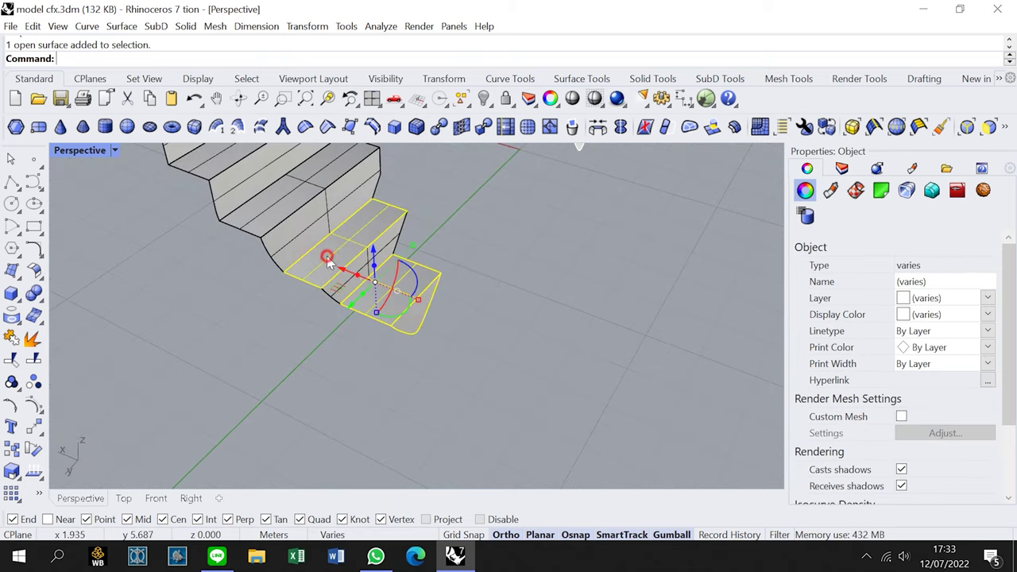
{"action": "left_click", "coordinate": [353, 291]}
{"action": "key", "text": "Escape"}
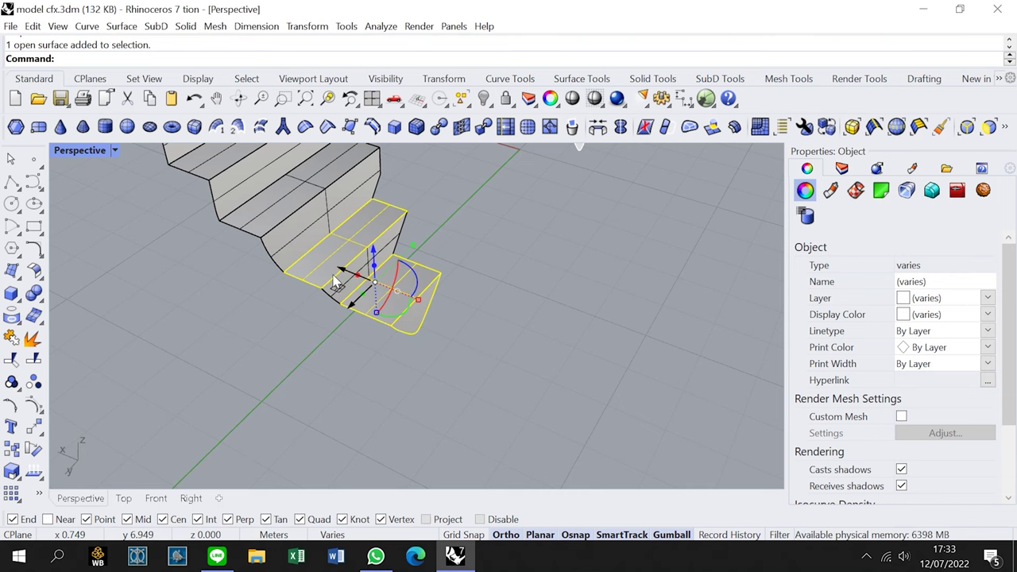
{"action": "scroll", "coordinate": [342, 280], "scroll_direction": "up", "scroll_amount": 5}
{"action": "scroll", "coordinate": [364, 230], "scroll_direction": "down", "scroll_amount": 10}
{"action": "scroll", "coordinate": [353, 249], "scroll_direction": "up", "scroll_amount": 7}
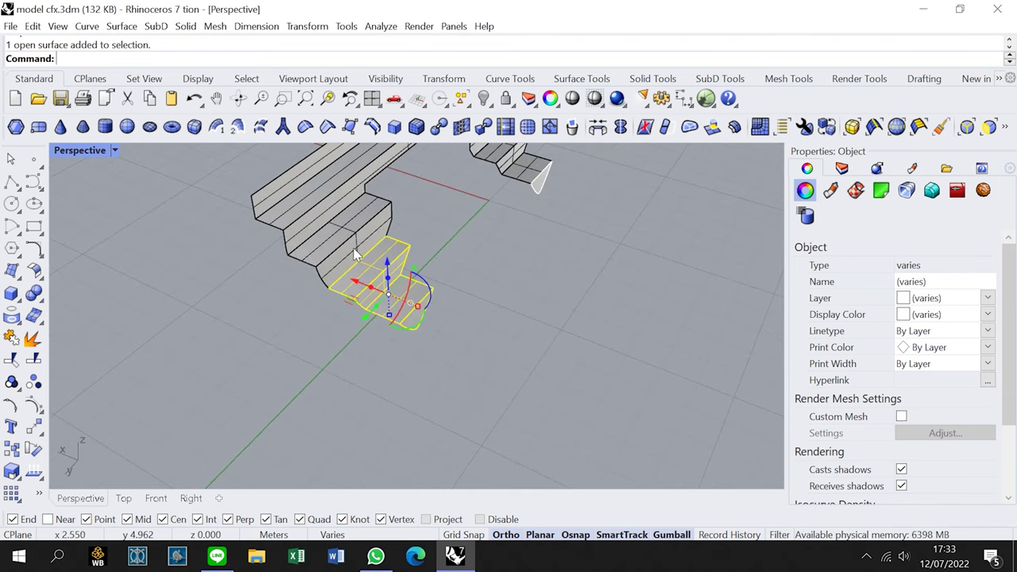
{"action": "left_click", "coordinate": [347, 248], "text": "shift"}
{"action": "right_click_drag", "start_coordinate": [298, 224], "coordinate": [188, 186]}
{"action": "scroll", "coordinate": [206, 211], "scroll_direction": "down", "scroll_amount": 5}
{"action": "scroll", "coordinate": [207, 195], "scroll_direction": "up", "scroll_amount": 5}
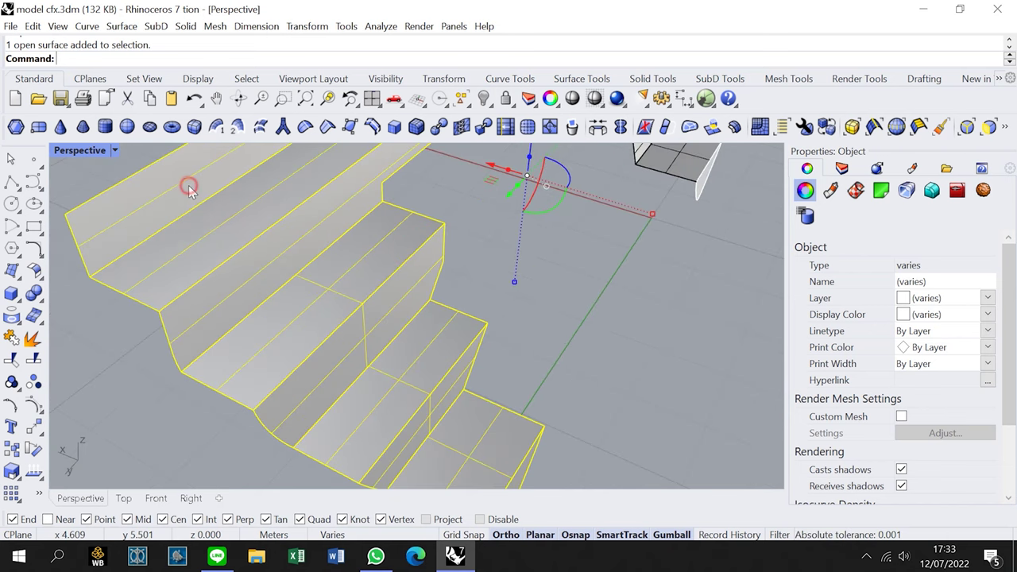
{"action": "scroll", "coordinate": [220, 229], "scroll_direction": "down", "scroll_amount": 6}
{"action": "scroll", "coordinate": [296, 224], "scroll_direction": "up", "scroll_amount": 8}
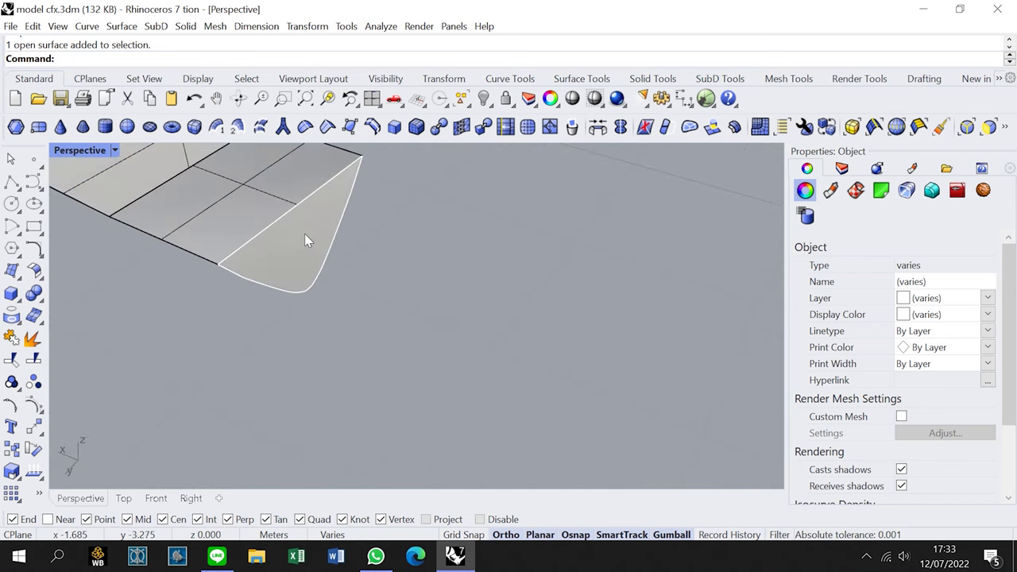
{"action": "left_click", "coordinate": [297, 235], "text": "shift"}
{"action": "left_click", "coordinate": [248, 224], "text": "shift"}
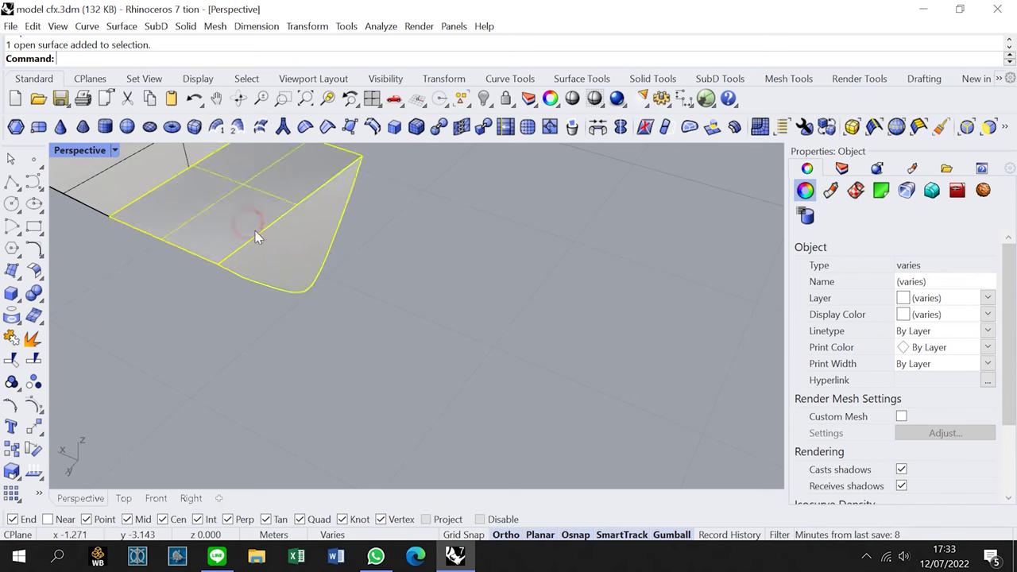
{"action": "scroll", "coordinate": [257, 235], "scroll_direction": "down", "scroll_amount": 8}
{"action": "scroll", "coordinate": [251, 242], "scroll_direction": "up", "scroll_amount": 5}
{"action": "left_click", "coordinate": [163, 182], "text": "shift"}
{"action": "scroll", "coordinate": [176, 199], "scroll_direction": "down", "scroll_amount": 8}
{"action": "scroll", "coordinate": [170, 196], "scroll_direction": "up", "scroll_amount": 8}
{"action": "left_click", "coordinate": [192, 223], "text": "shift"}
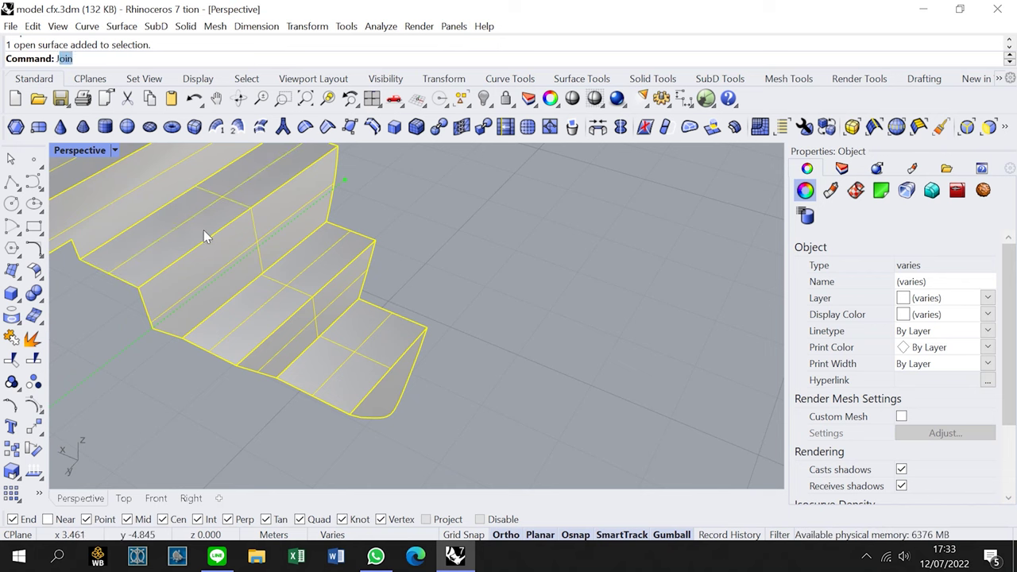
{"action": "key", "text": "Return"}
Step: Hide the joined stern steps and delete the eight leftover step curves
{"action": "key", "text": "ctrl+h"}
{"action": "scroll", "coordinate": [272, 288], "scroll_direction": "down", "scroll_amount": 14}
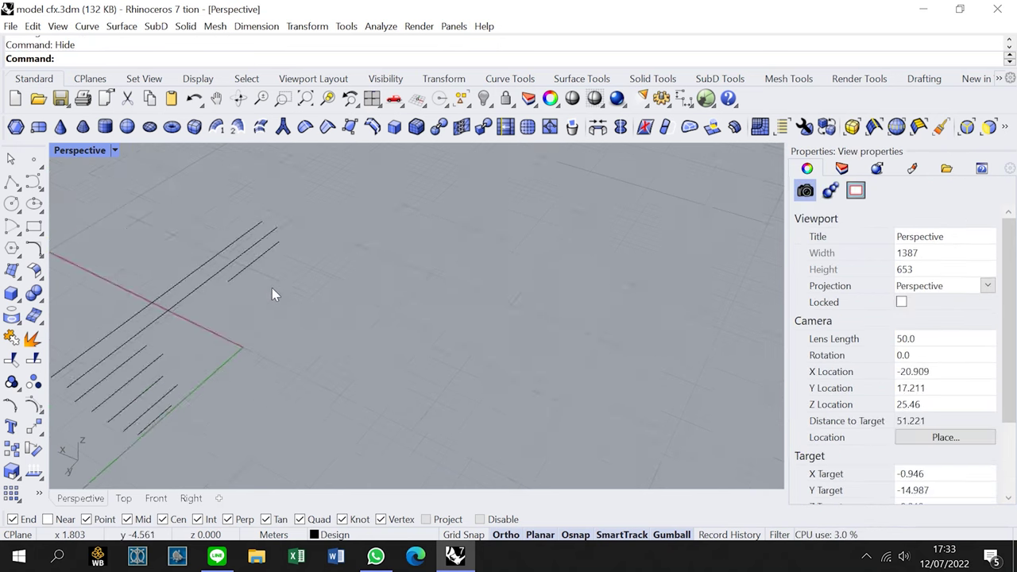
{"action": "left_click_drag", "start_coordinate": [157, 234], "coordinate": [157, 233]}
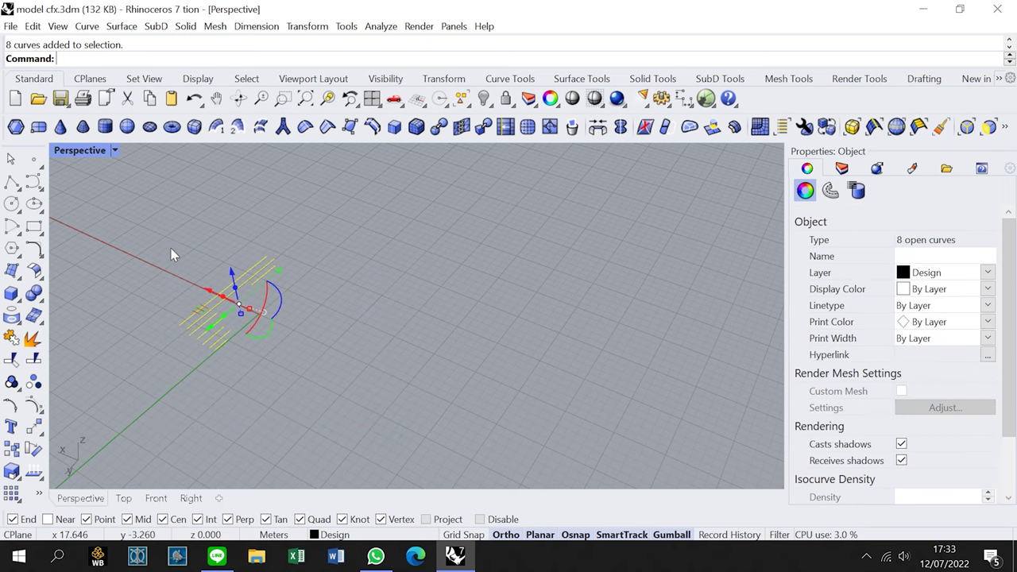
{"action": "key", "text": "Delete"}
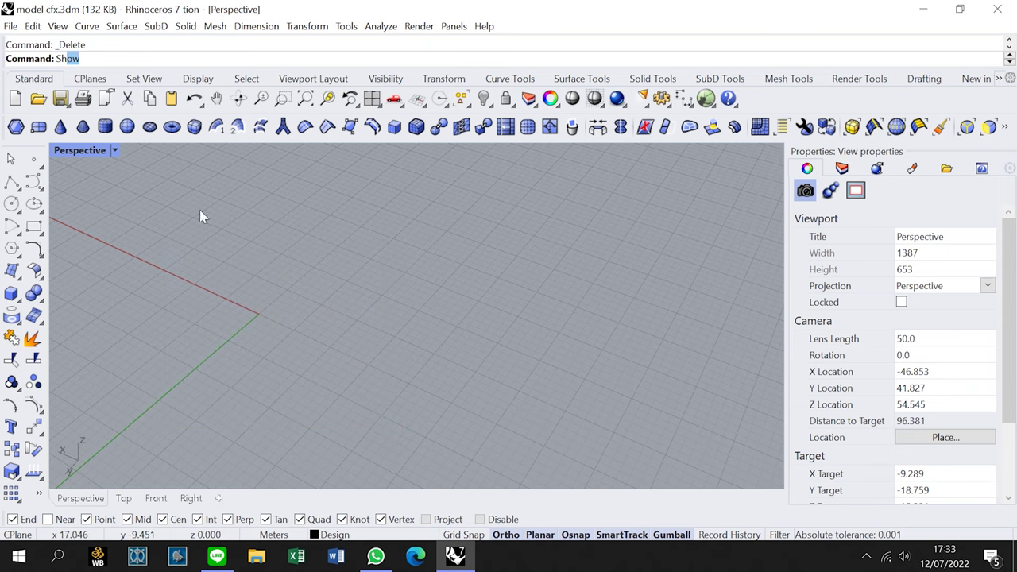
Step: Show all hidden objects and join the hull polysurface with the stepped stern polysurface
{"action": "key", "text": "Return"}
{"action": "scroll", "coordinate": [194, 332], "scroll_direction": "down", "scroll_amount": 5}
{"action": "right_click_drag", "start_coordinate": [193, 331], "coordinate": [351, 323]}
{"action": "scroll", "coordinate": [338, 360], "scroll_direction": "up", "scroll_amount": 3}
{"action": "scroll", "coordinate": [356, 308], "scroll_direction": "down", "scroll_amount": 2}
{"action": "scroll", "coordinate": [365, 347], "scroll_direction": "down", "scroll_amount": 6}
{"action": "scroll", "coordinate": [367, 369], "scroll_direction": "up", "scroll_amount": 6}
{"action": "scroll", "coordinate": [370, 310], "scroll_direction": "down", "scroll_amount": 2}
{"action": "left_click_drag", "start_coordinate": [443, 348], "coordinate": [119, 223]}
{"action": "left_click", "coordinate": [11, 357]}
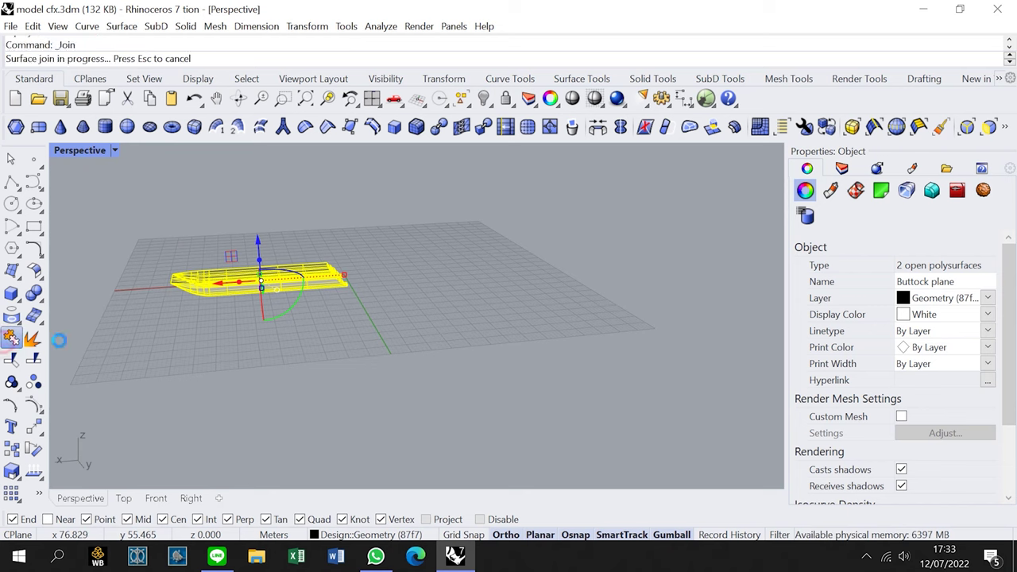
Step: Select the joined ship hull and check its object type in the properties
{"action": "left_click", "coordinate": [340, 283]}
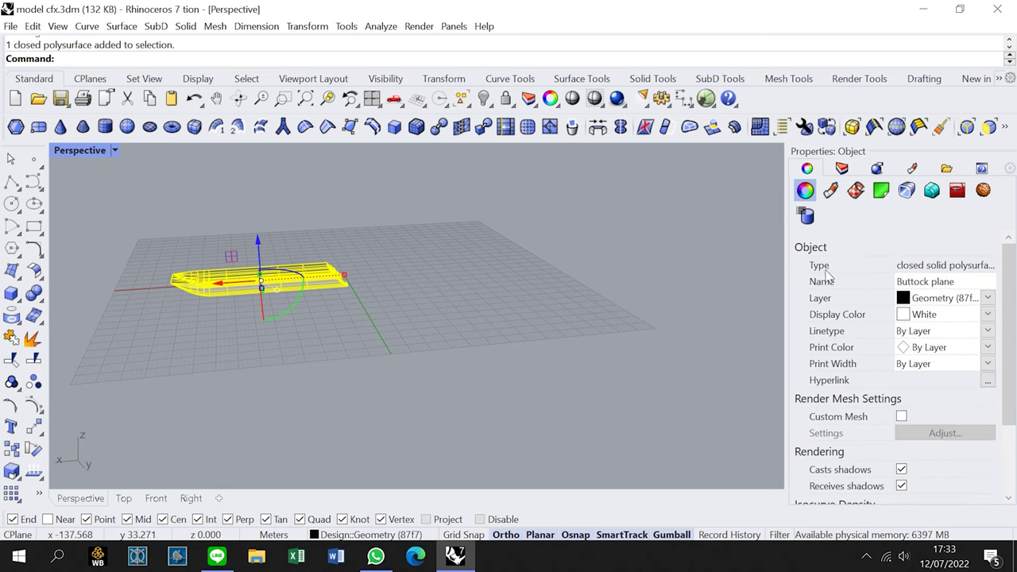
{"action": "left_click", "coordinate": [938, 264]}
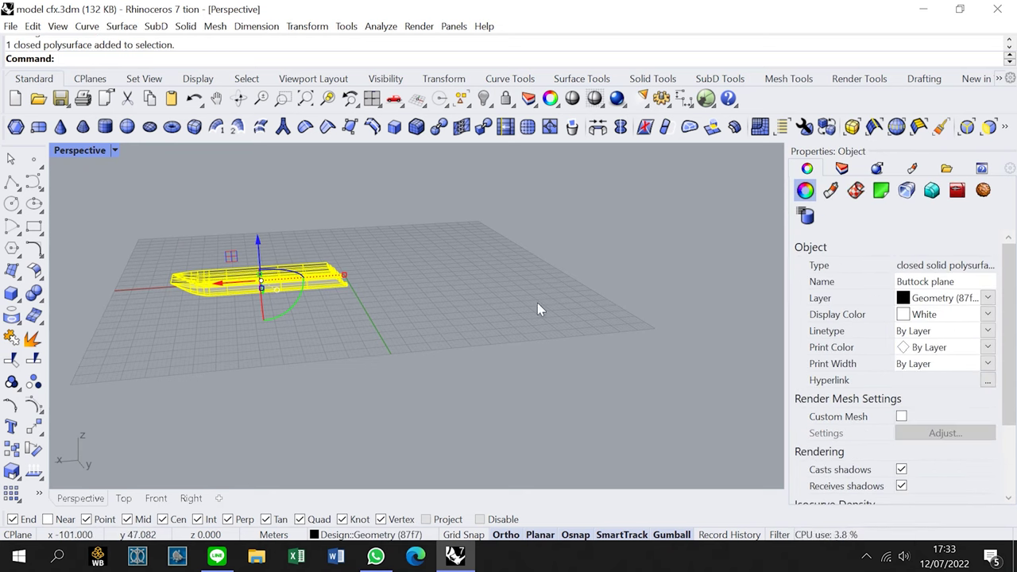
{"action": "scroll", "coordinate": [588, 313], "scroll_direction": "down", "scroll_amount": 5}
{"action": "right_click_drag", "start_coordinate": [545, 297], "coordinate": [472, 297]}
{"action": "scroll", "coordinate": [481, 305], "scroll_direction": "up", "scroll_amount": 8}
{"action": "scroll", "coordinate": [441, 299], "scroll_direction": "down", "scroll_amount": 4}
Step: Clear the selection and set the Perspective view's display mode to Rendered
{"action": "left_click", "coordinate": [506, 263]}
{"action": "left_click", "coordinate": [116, 150]}
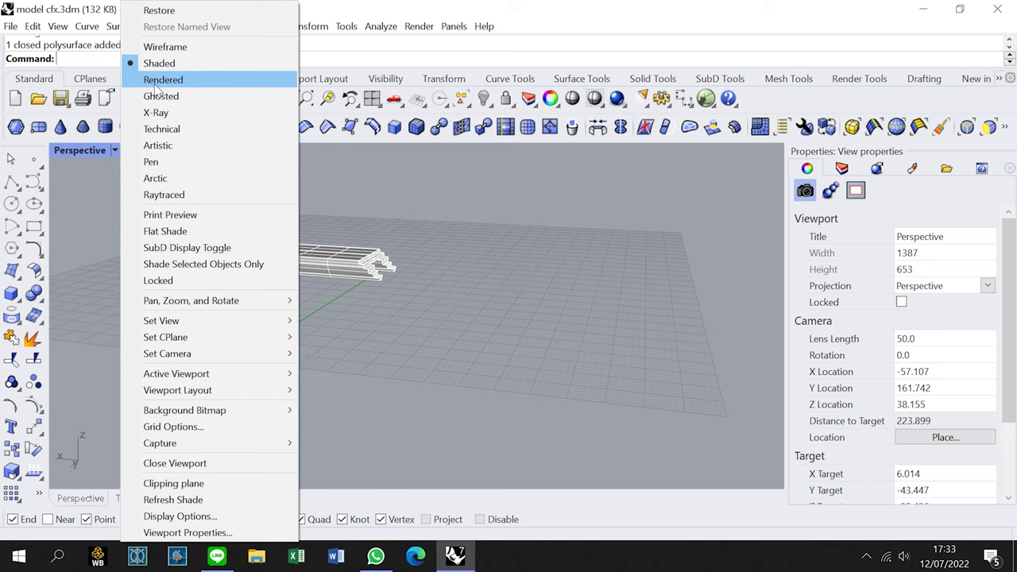
{"action": "left_click", "coordinate": [163, 79]}
Step: Examine the rendered ship hull from the stepped stern, the sides, the deck and the bow
{"action": "scroll", "coordinate": [290, 275], "scroll_direction": "up", "scroll_amount": 3}
{"action": "right_click_drag", "start_coordinate": [284, 274], "coordinate": [353, 290]}
{"action": "scroll", "coordinate": [300, 236], "scroll_direction": "up", "scroll_amount": 6}
{"action": "scroll", "coordinate": [298, 232], "scroll_direction": "down", "scroll_amount": 6}
{"action": "mouse_move", "coordinate": [227, 238]}
{"action": "right_mouse_down"}
{"action": "mouse_move", "coordinate": [327, 250]}
{"action": "mouse_move", "coordinate": [239, 235]}
{"action": "right_mouse_up"}
{"action": "scroll", "coordinate": [326, 208], "scroll_direction": "up", "scroll_amount": 6}
{"action": "scroll", "coordinate": [326, 207], "scroll_direction": "down", "scroll_amount": 6}
{"action": "right_click_drag", "start_coordinate": [397, 242], "coordinate": [438, 270]}
{"action": "scroll", "coordinate": [546, 307], "scroll_direction": "down", "scroll_amount": 4}
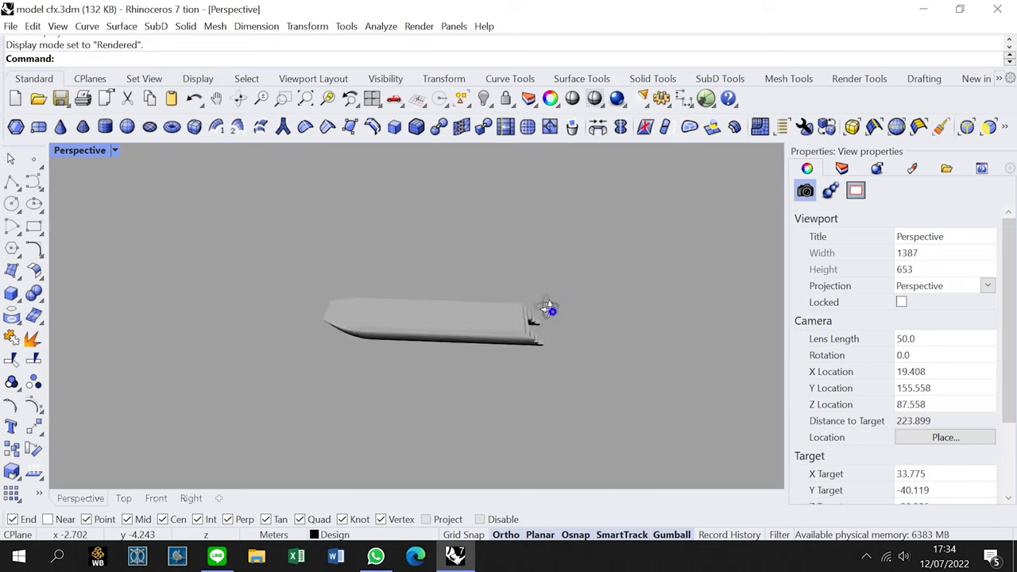
{"action": "right_click_drag", "start_coordinate": [547, 306], "coordinate": [404, 259]}
{"action": "scroll", "coordinate": [404, 259], "scroll_direction": "up", "scroll_amount": 4}
{"action": "scroll", "coordinate": [336, 298], "scroll_direction": "up", "scroll_amount": 4}
{"action": "scroll", "coordinate": [477, 318], "scroll_direction": "down", "scroll_amount": 2}
{"action": "mouse_move", "coordinate": [629, 327]}
{"action": "right_mouse_down"}
{"action": "mouse_move", "coordinate": [615, 320]}
{"action": "mouse_move", "coordinate": [638, 329]}
{"action": "right_mouse_up"}
{"action": "scroll", "coordinate": [569, 316], "scroll_direction": "up", "scroll_amount": 4}
{"action": "scroll", "coordinate": [566, 295], "scroll_direction": "up", "scroll_amount": 2}
{"action": "scroll", "coordinate": [566, 295], "scroll_direction": "down", "scroll_amount": 4}
{"action": "right_click_drag", "start_coordinate": [545, 295], "coordinate": [616, 295]}
{"action": "scroll", "coordinate": [477, 279], "scroll_direction": "down", "scroll_amount": 4}
{"action": "right_click_drag", "start_coordinate": [427, 277], "coordinate": [496, 249]}
{"action": "scroll", "coordinate": [502, 248], "scroll_direction": "up", "scroll_amount": 10}
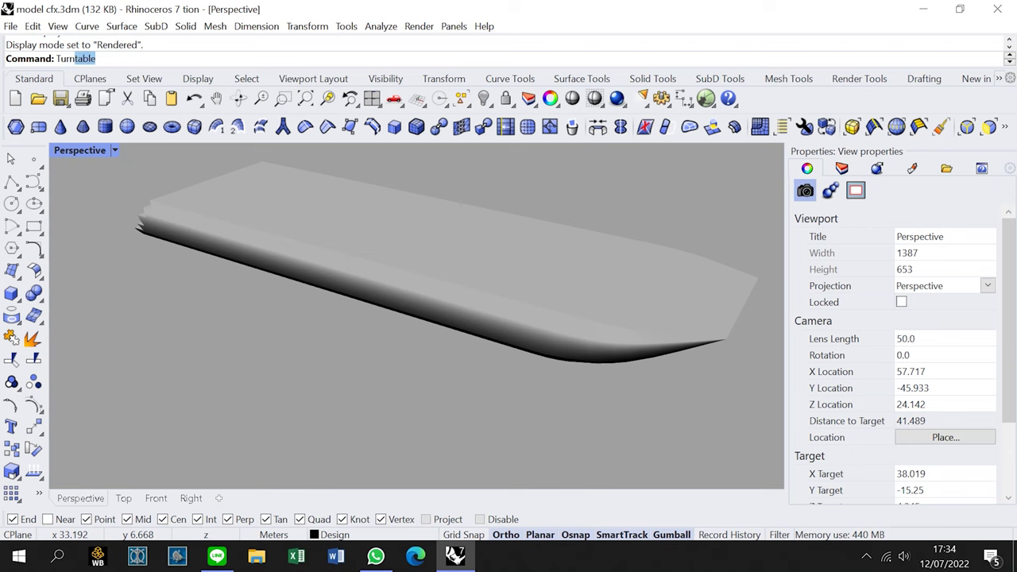
Step: Run the Turntable preview of the hull with the rotation speed set to -56, and stop it
{"action": "key", "text": "Return"}
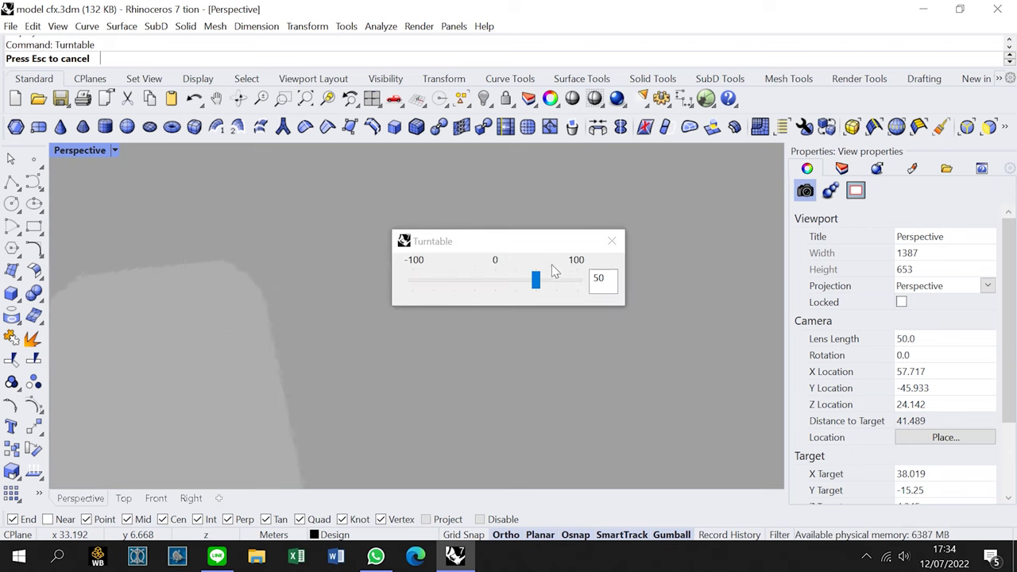
{"action": "left_click_drag", "start_coordinate": [536, 280], "coordinate": [456, 278]}
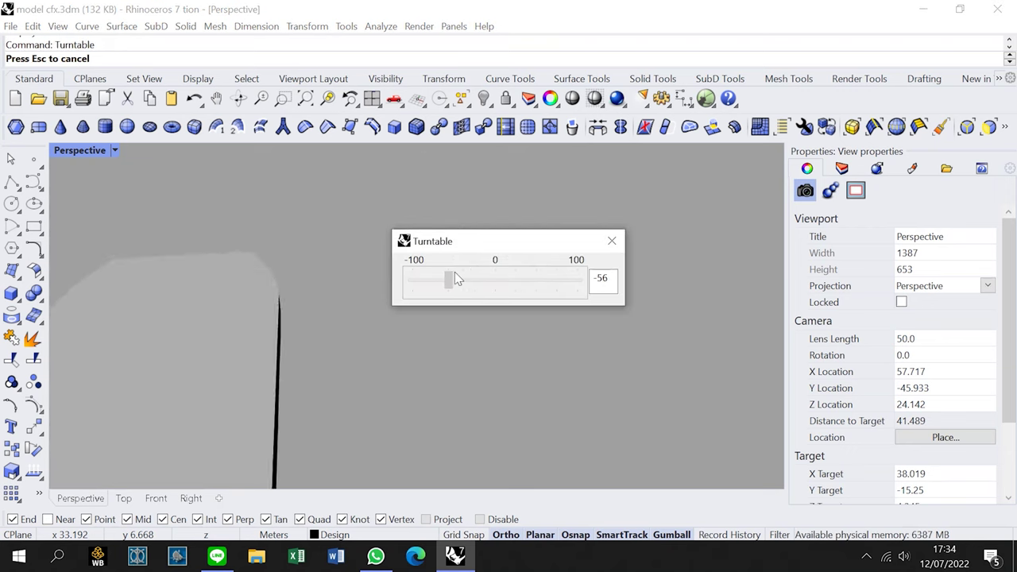
{"action": "left_click", "coordinate": [341, 332]}
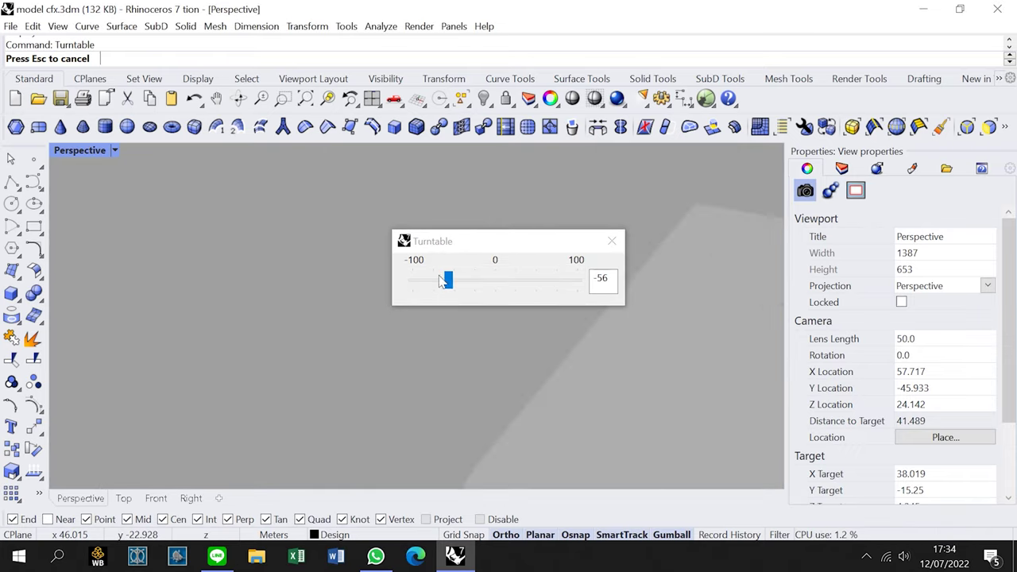
{"action": "right_click", "coordinate": [434, 343]}
Step: Frame the whole hull from a low angle and run the Turntable preview at speed 18
{"action": "scroll", "coordinate": [466, 310], "scroll_direction": "down", "scroll_amount": 6}
{"action": "scroll", "coordinate": [467, 316], "scroll_direction": "up", "scroll_amount": 1}
{"action": "right_click_drag", "start_coordinate": [470, 315], "coordinate": [334, 270]}
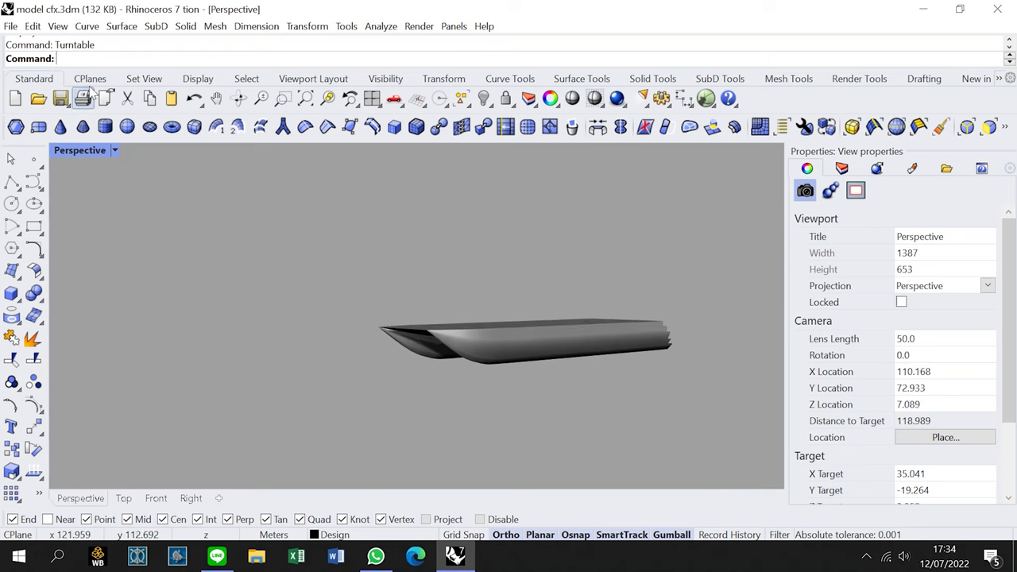
{"action": "type", "text": "v"}
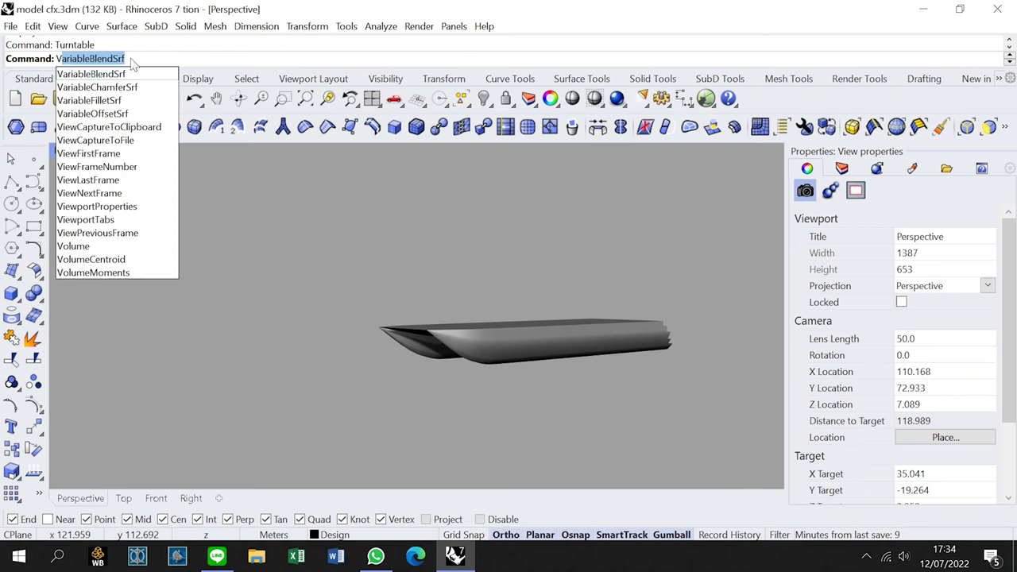
{"action": "key", "text": "Escape"}
{"action": "type", "text": "turn"}
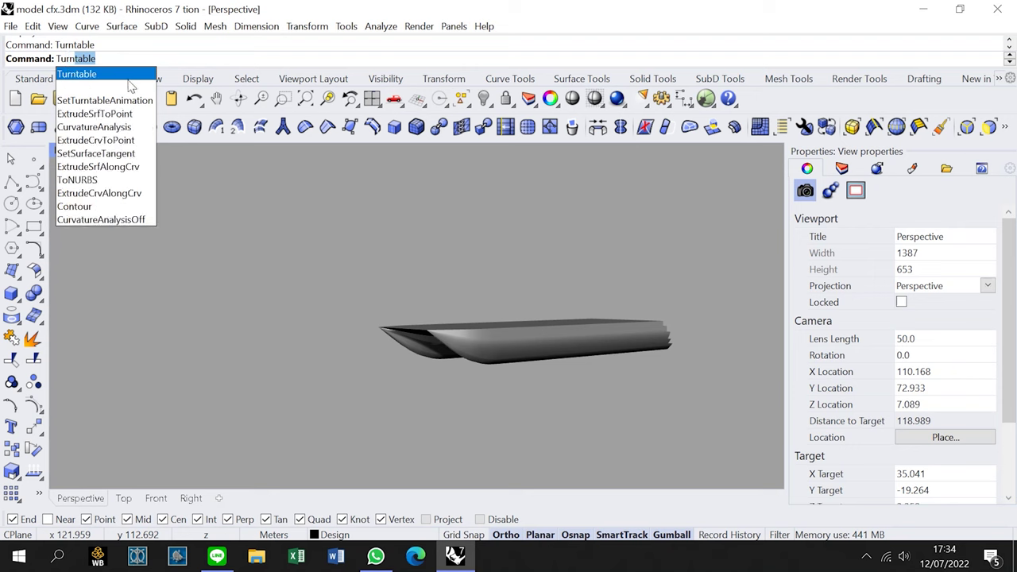
{"action": "key", "text": "Return"}
{"action": "left_click_drag", "start_coordinate": [449, 280], "coordinate": [492, 282]}
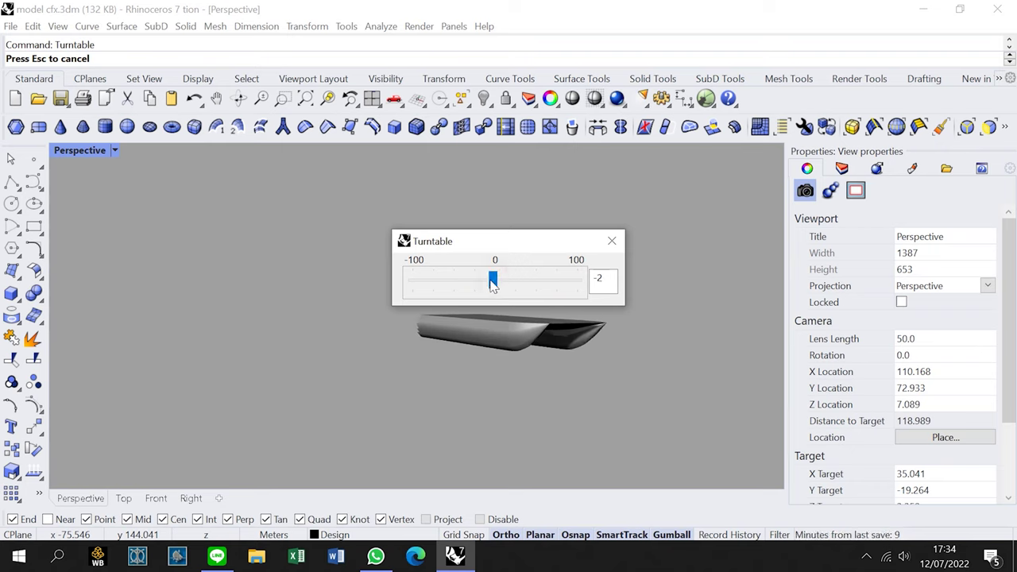
{"action": "left_click", "coordinate": [511, 285]}
{"action": "left_click", "coordinate": [486, 382]}
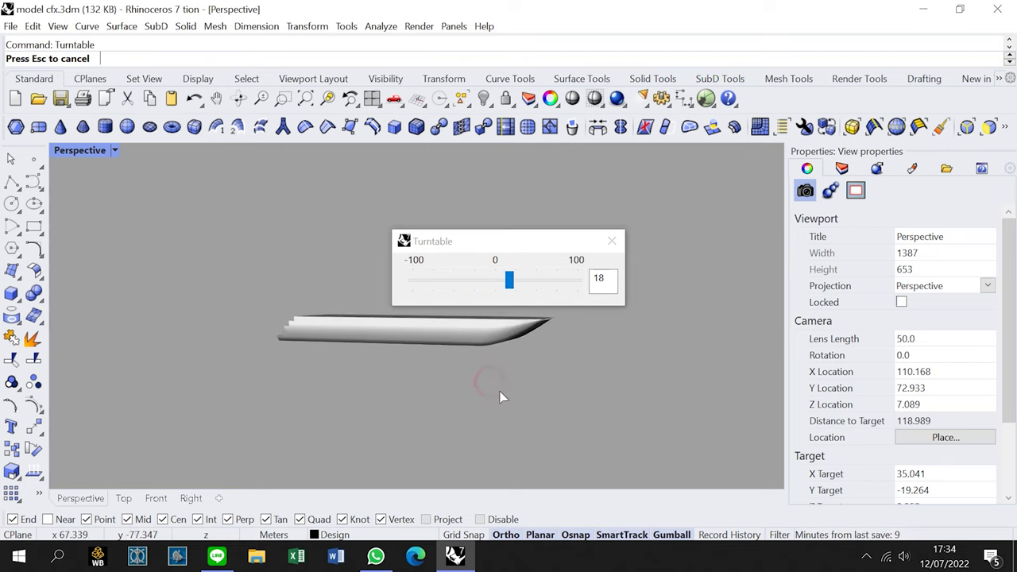
Step: Move the Turntable dialog clear of the rotating hull, watch the rotation and end the preview
{"action": "left_click_drag", "start_coordinate": [538, 238], "coordinate": [693, 190]}
{"action": "left_click", "coordinate": [363, 305]}
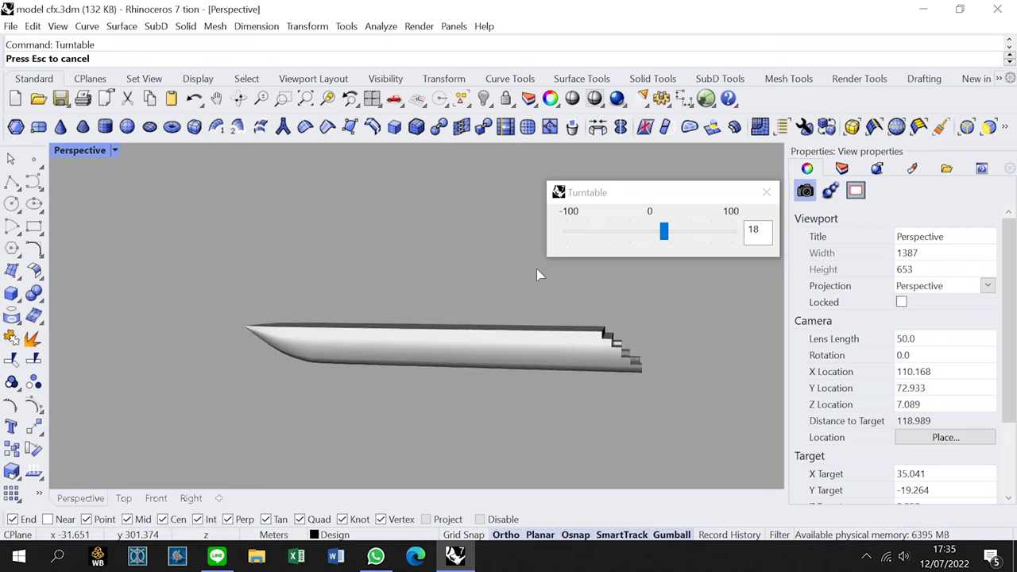
{"action": "left_click_drag", "start_coordinate": [665, 186], "coordinate": [654, 138]}
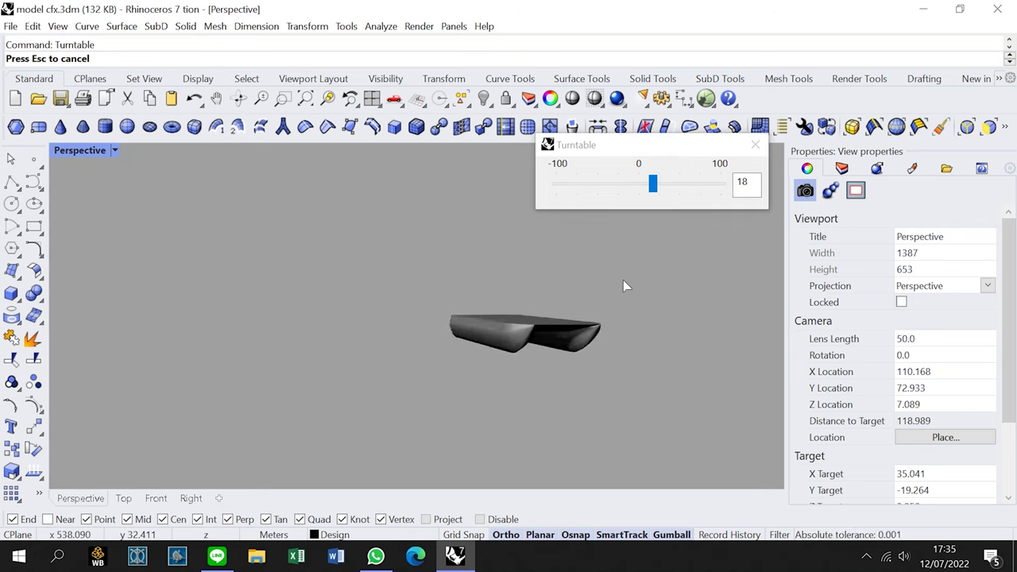
{"action": "key", "text": "Escape"}
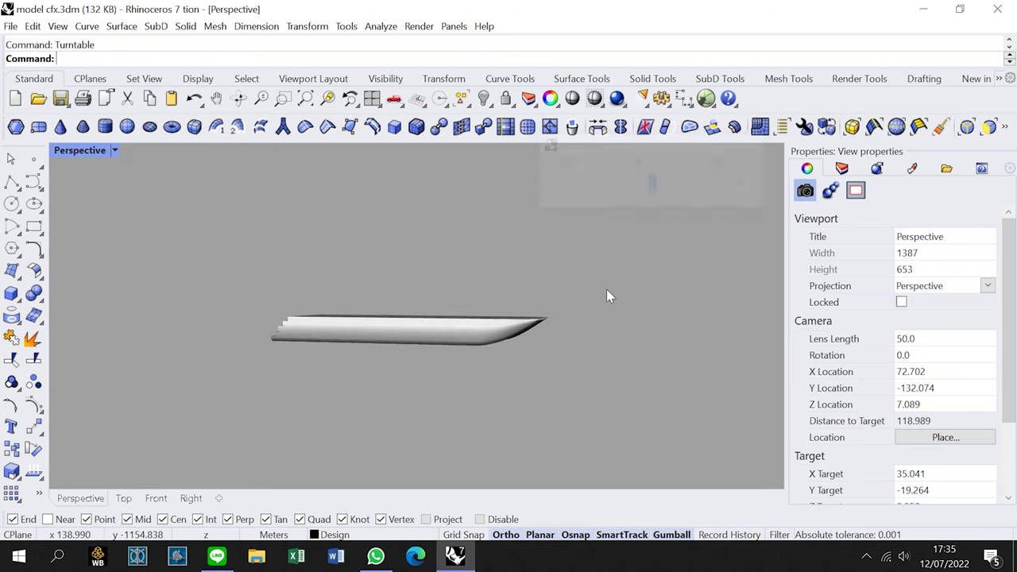